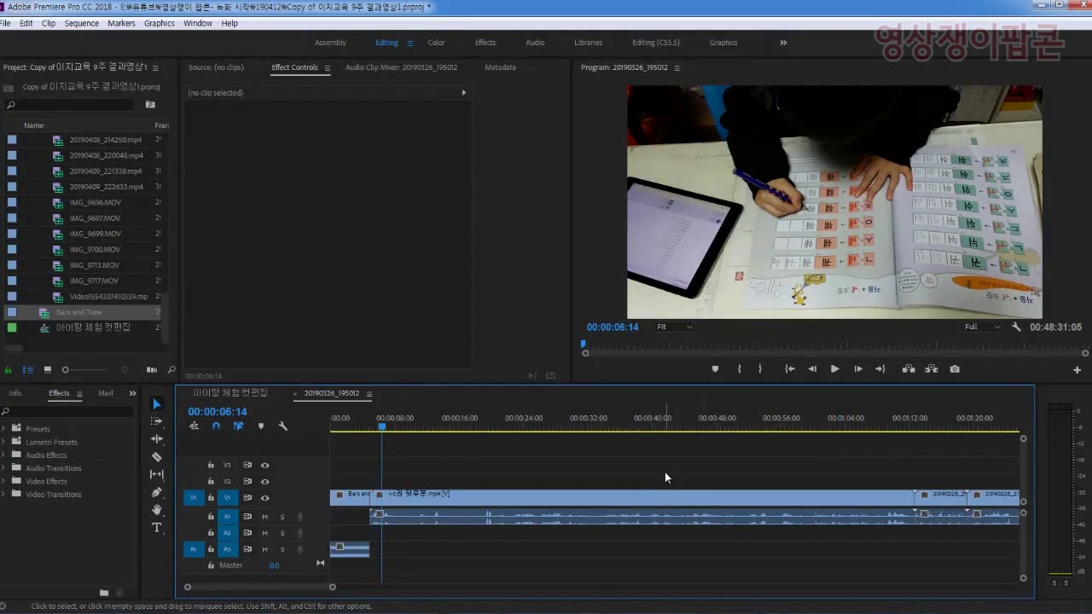
- Scrub through the whole sequence and place the playhead at the start of clip 20190314_221007.mp4
key("backslash")
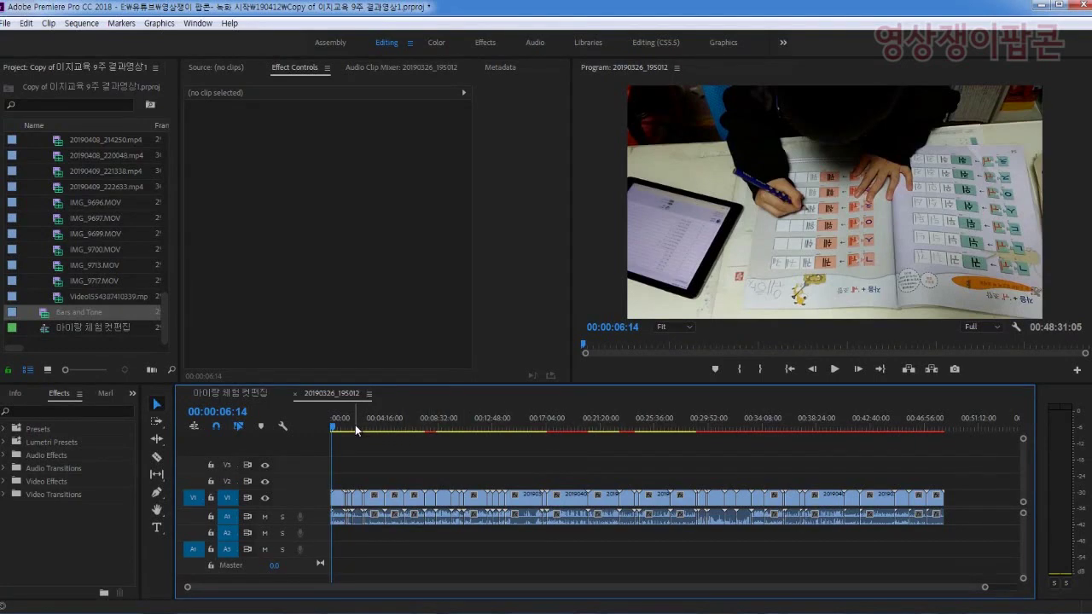
left_click_drag(355, 425, 420, 483)
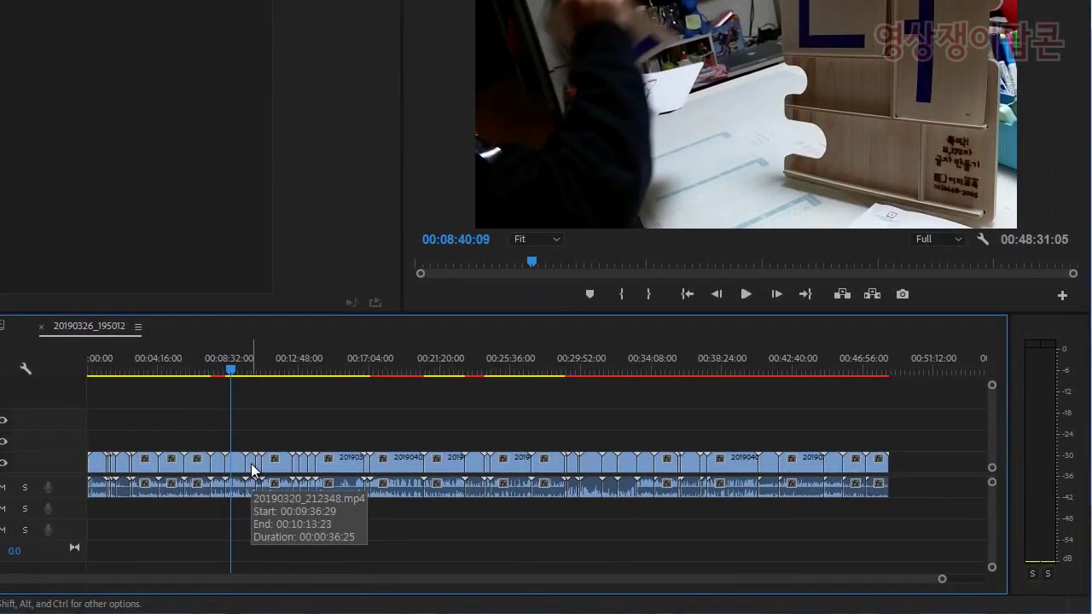
key("=")
key("=")
key("=")
key("Up")
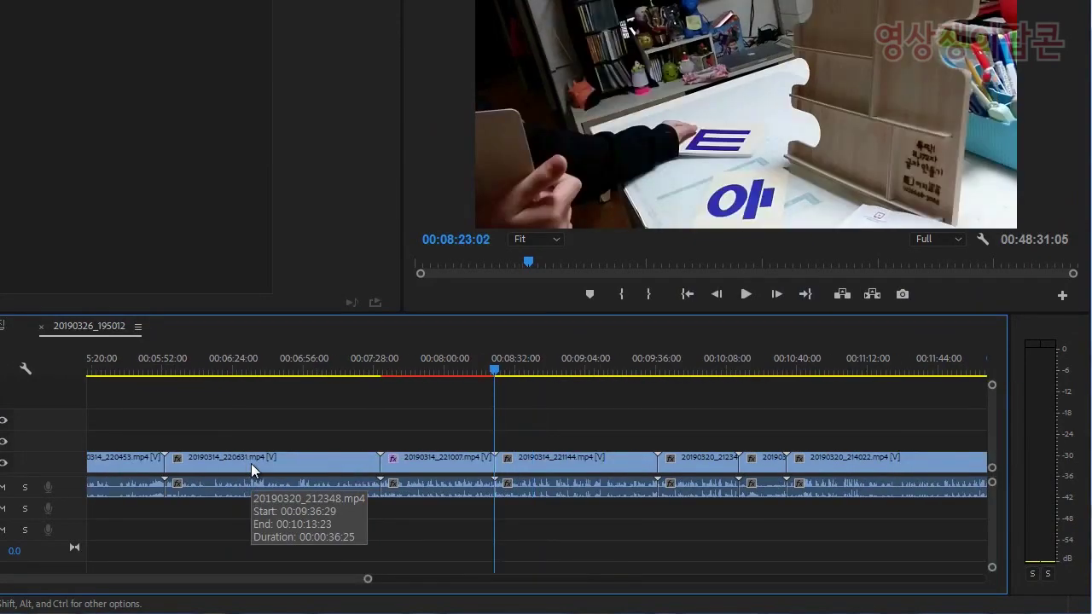
key("Up")
left_click_drag(456, 378, 567, 370)
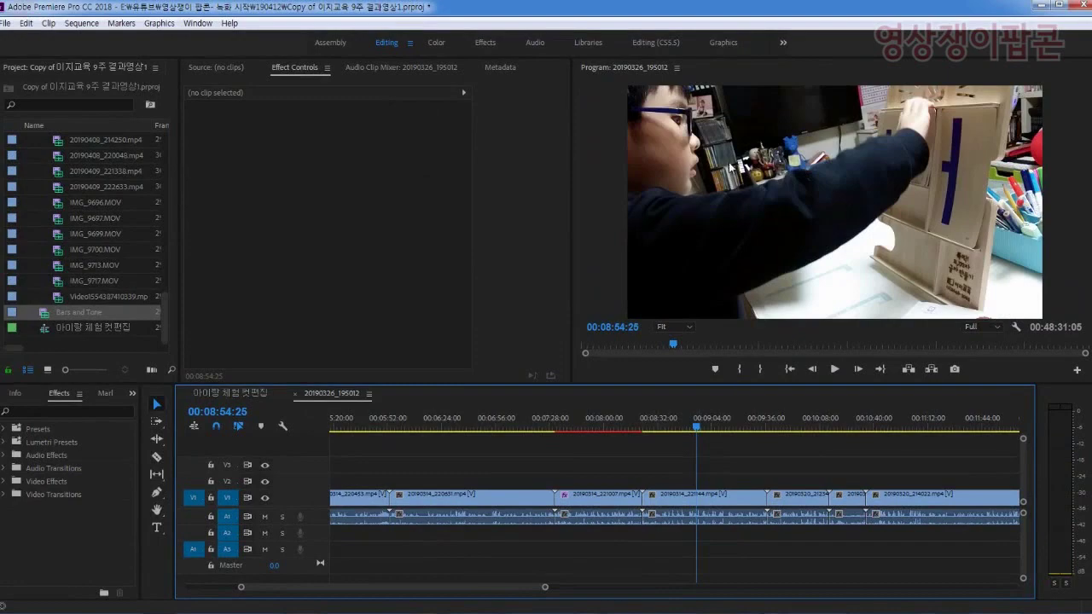
left_click_drag(723, 426, 588, 437)
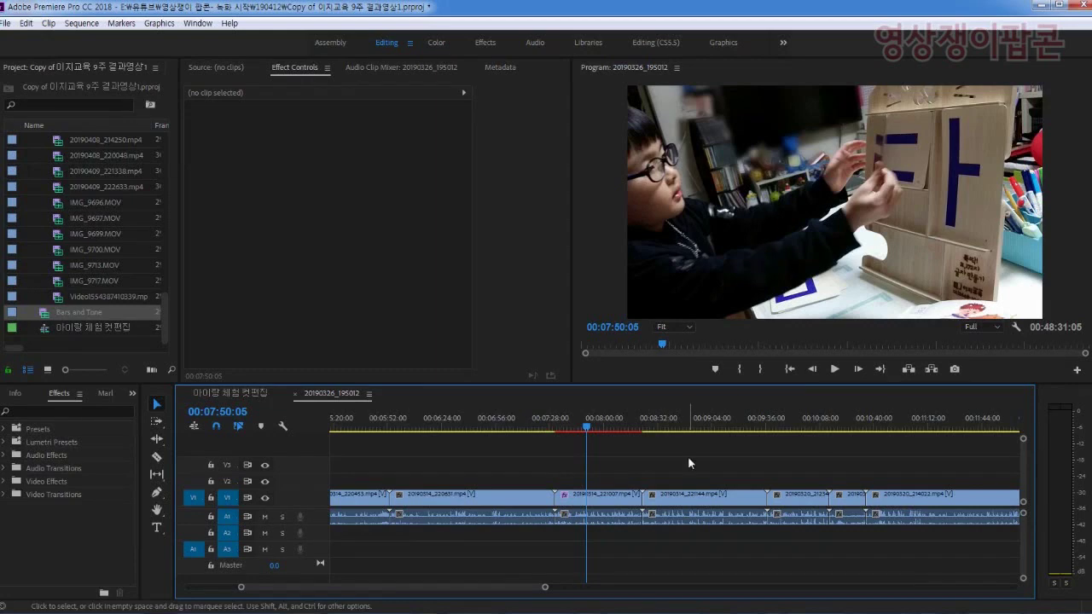
left_click(576, 429)
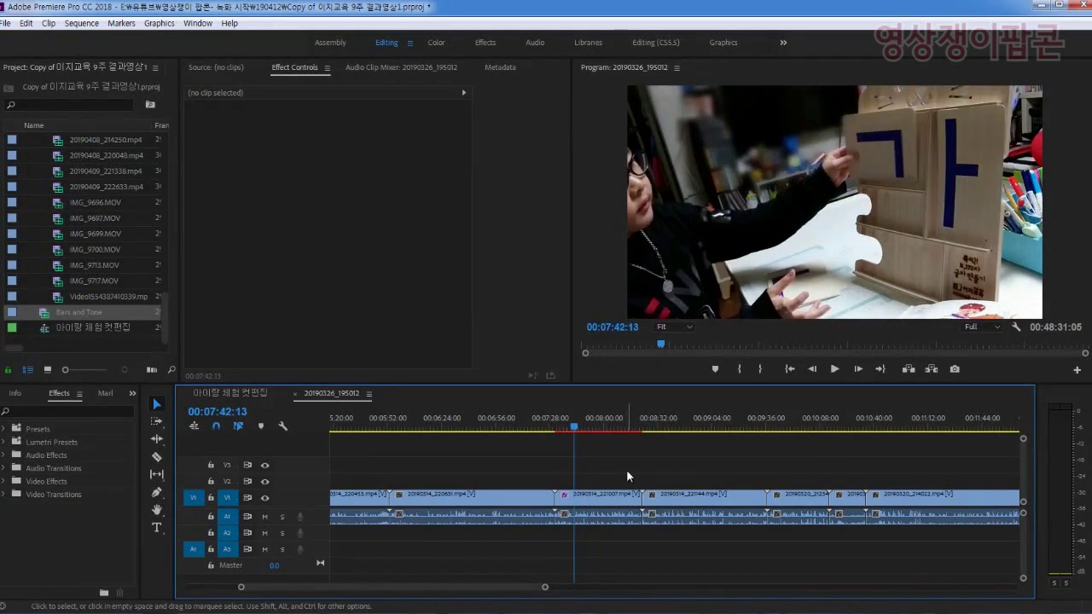
key("Up")
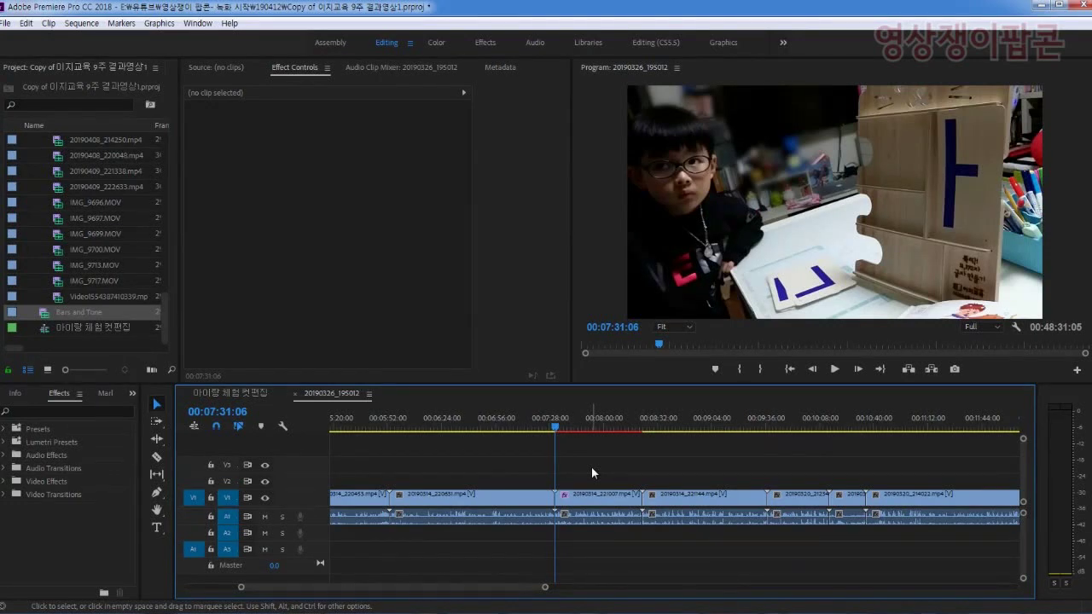
- Step through the edit points of the preceding clips and return to the start of clip 20190314_221007.mp4
key("Up")
key("Up")
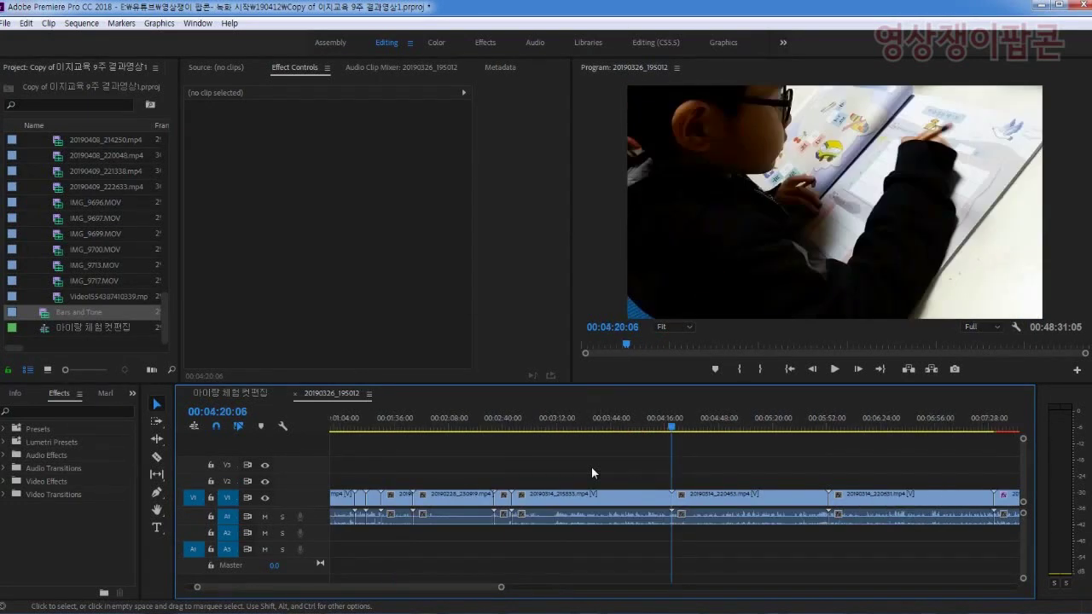
key("Up")
key("Down")
key("Down")
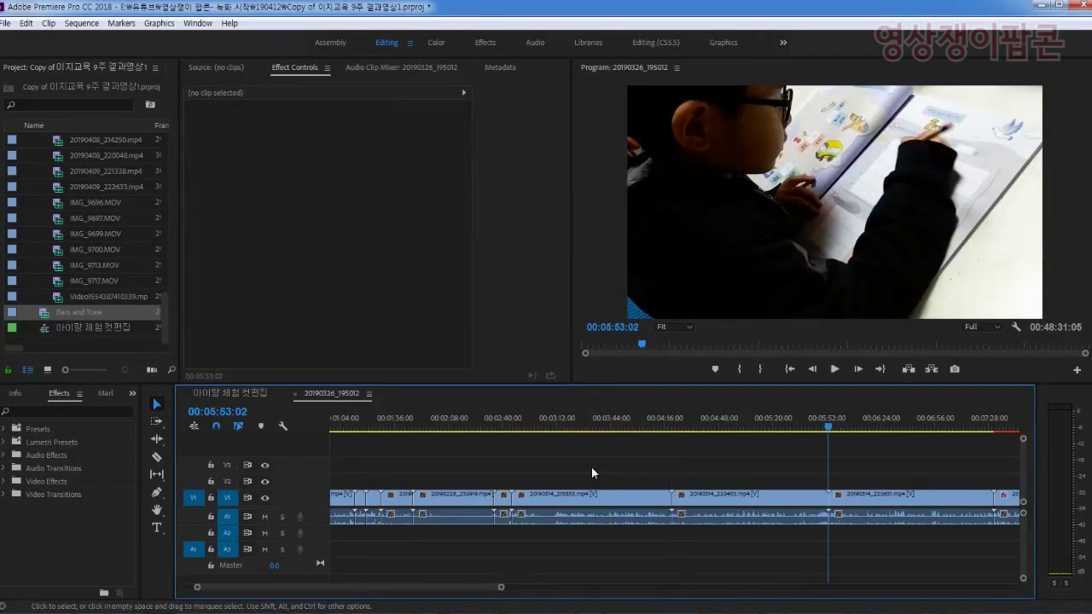
key("Down")
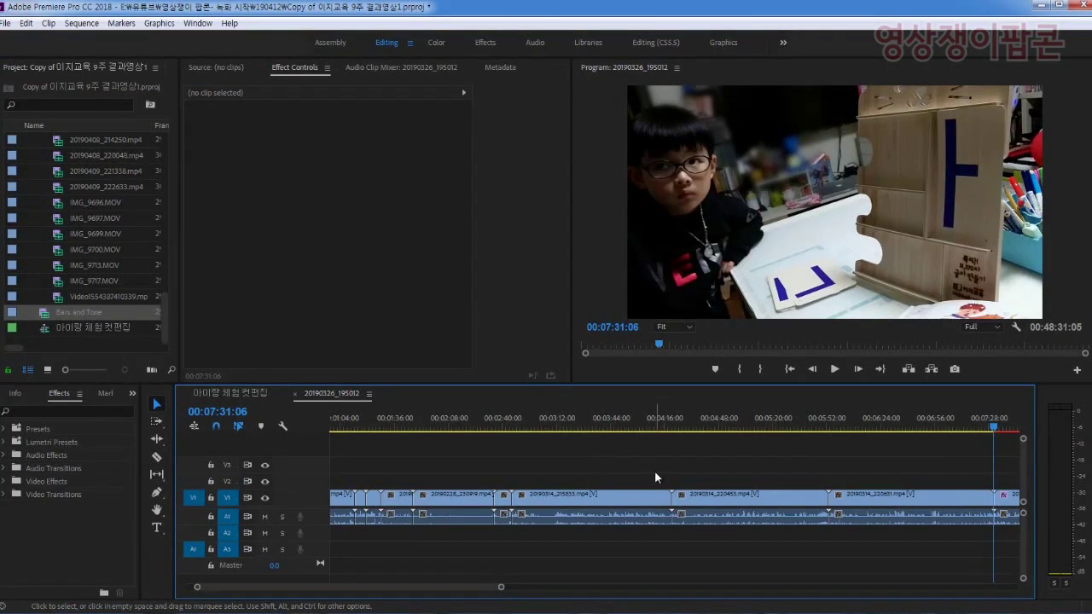
scroll(650, 473, "down", 3)
scroll(638, 474, "down", 5)
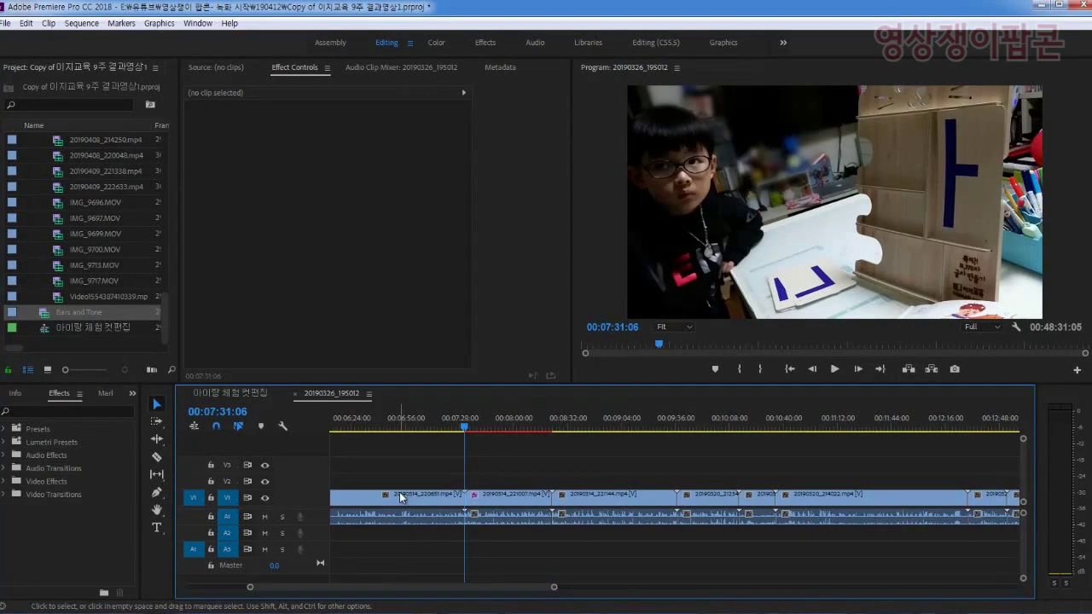
scroll(516, 488, "up", 5)
scroll(522, 479, "up", 2)
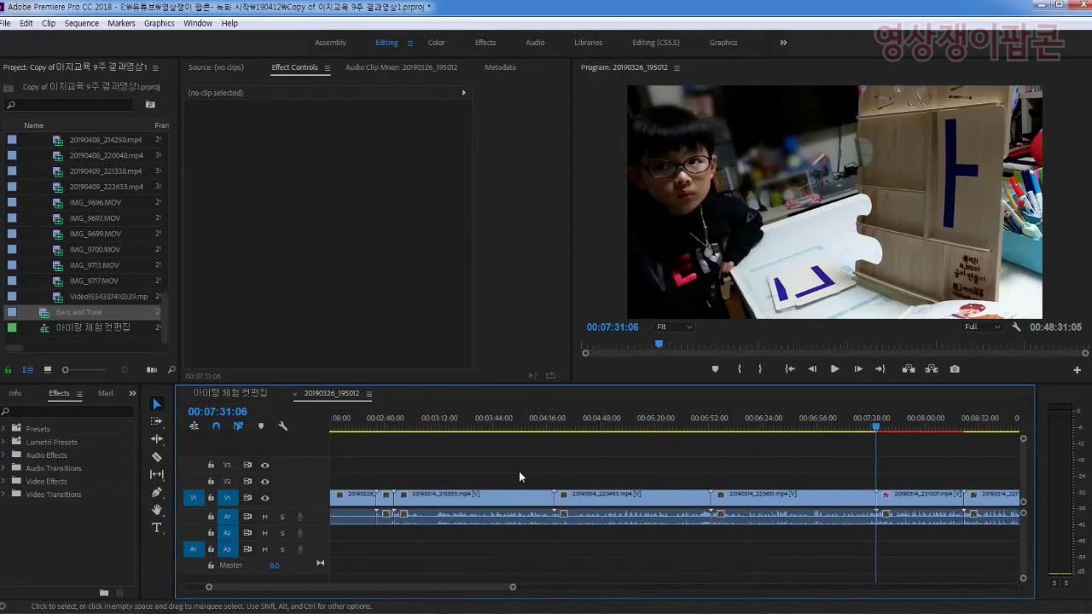
scroll(516, 475, "down", 3)
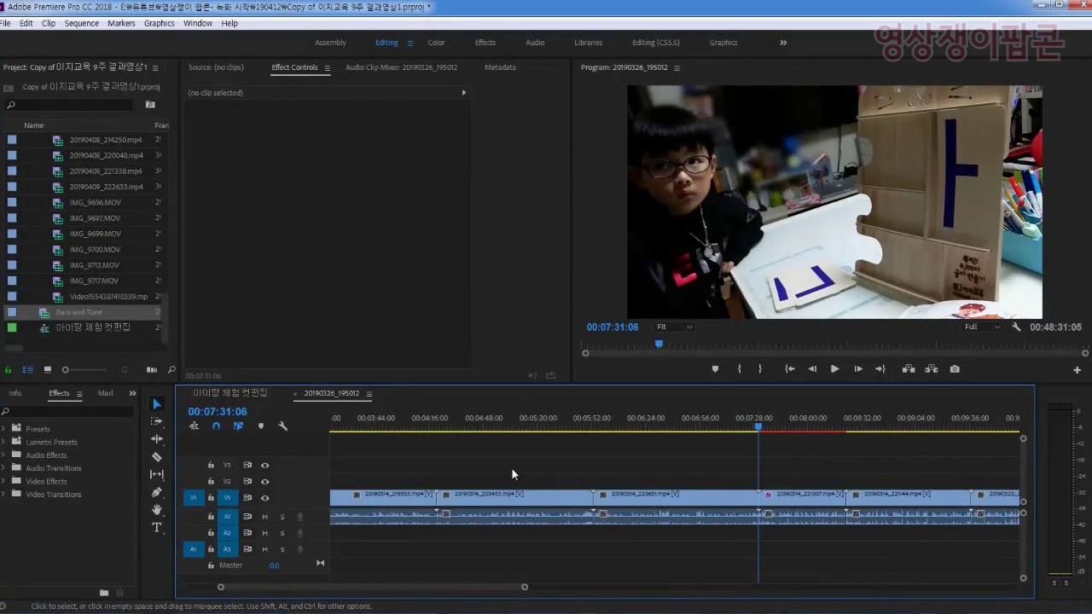
scroll(505, 496, "down", 4)
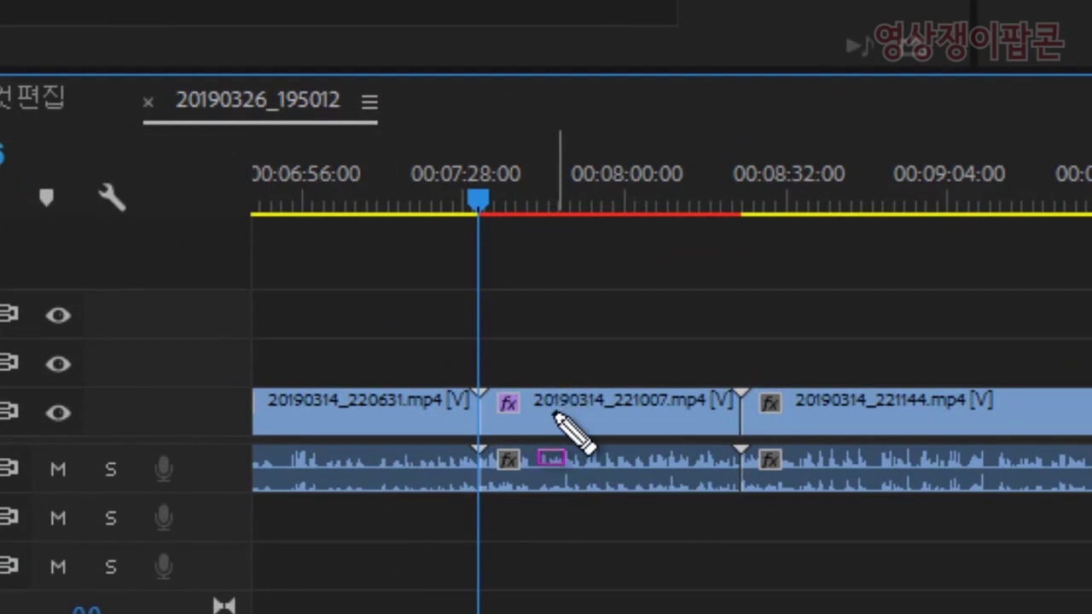
mouse_move(433, 320)
left_mouse_down()
mouse_move(541, 419)
mouse_move(633, 452)
left_mouse_up()
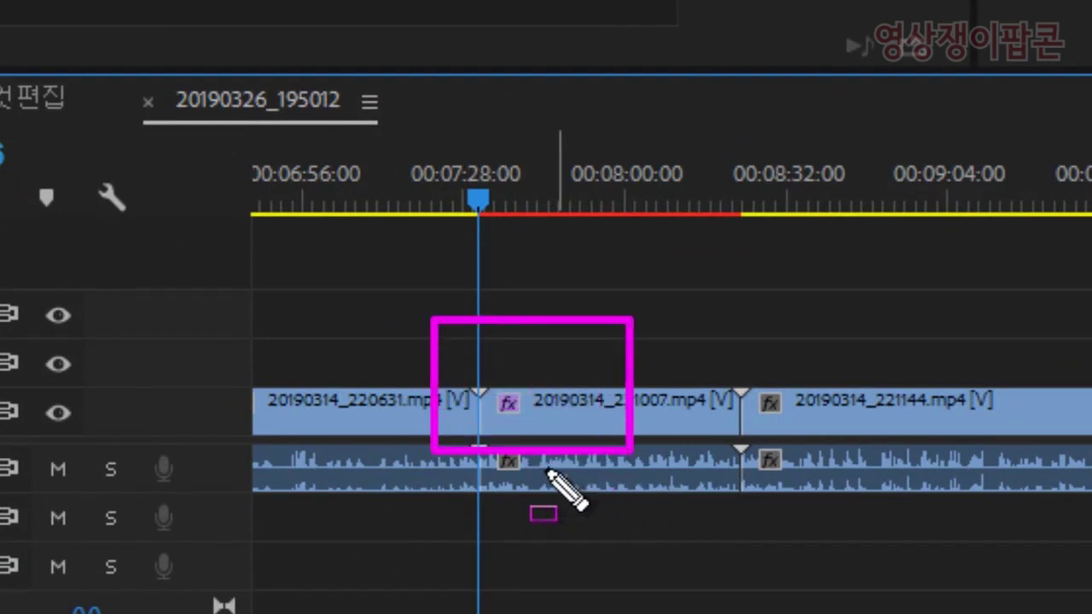
mouse_move(728, 315)
left_mouse_down()
mouse_move(817, 442)
mouse_move(860, 443)
left_mouse_up()
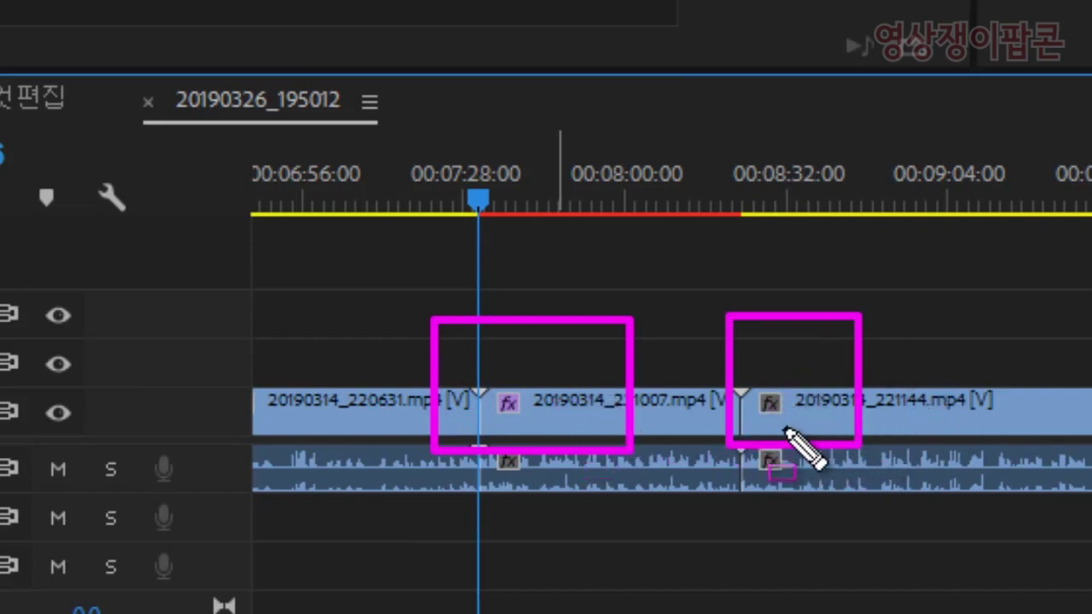
key("Escape")
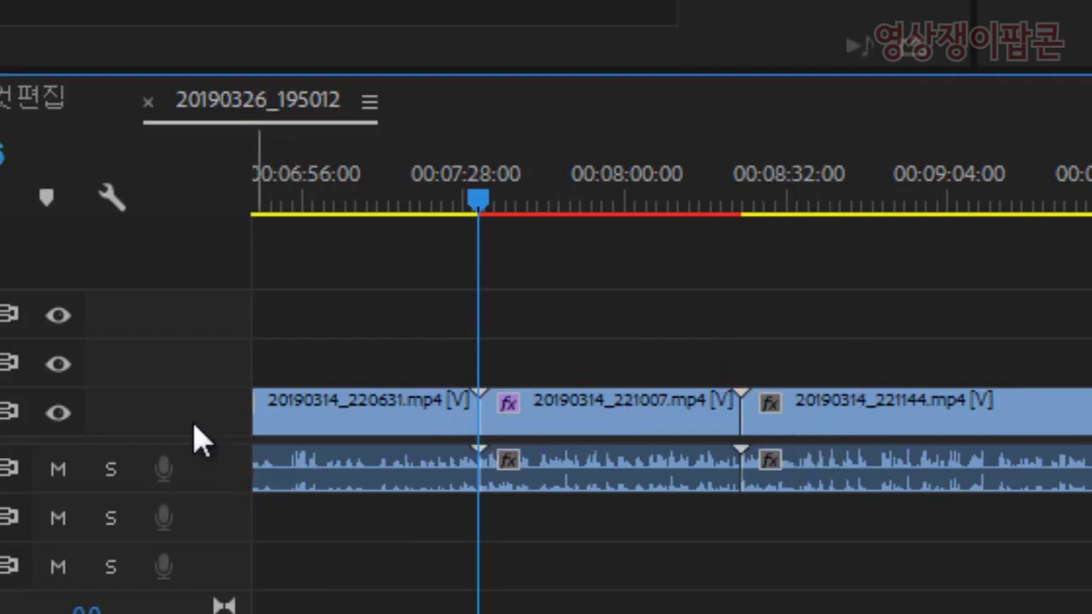
scroll(195, 440, "up", 3)
scroll(192, 440, "down", 3)
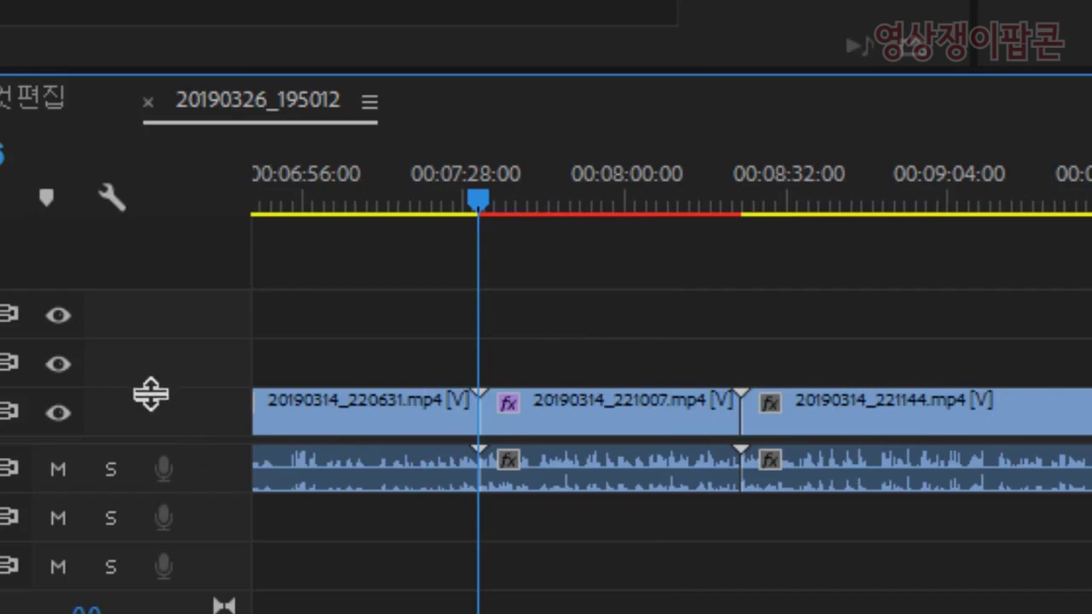
key("ctrl+2")
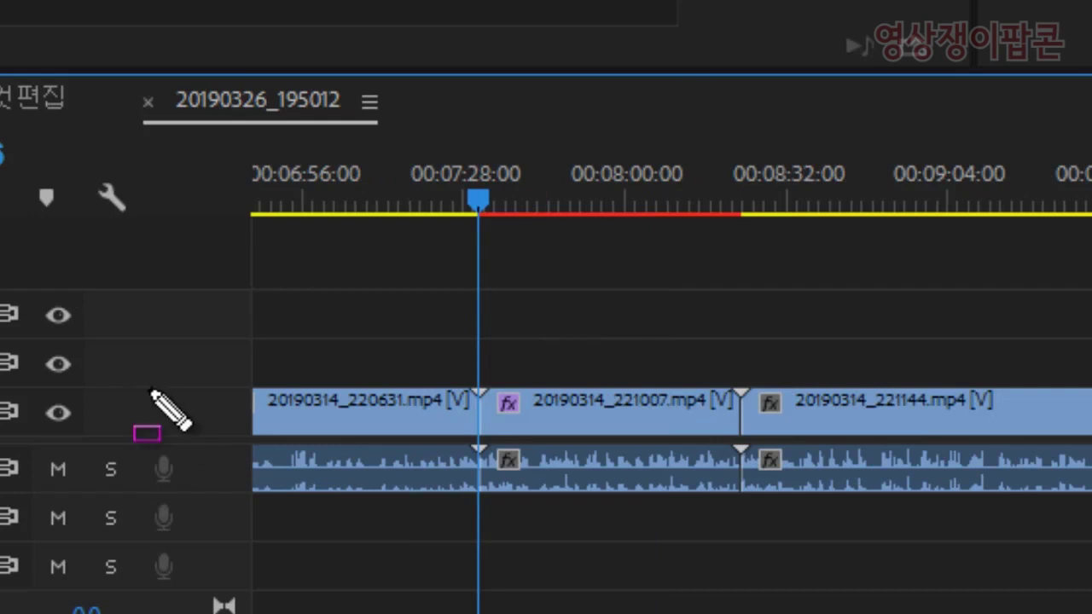
left_click_drag(207, 412, 94, 376)
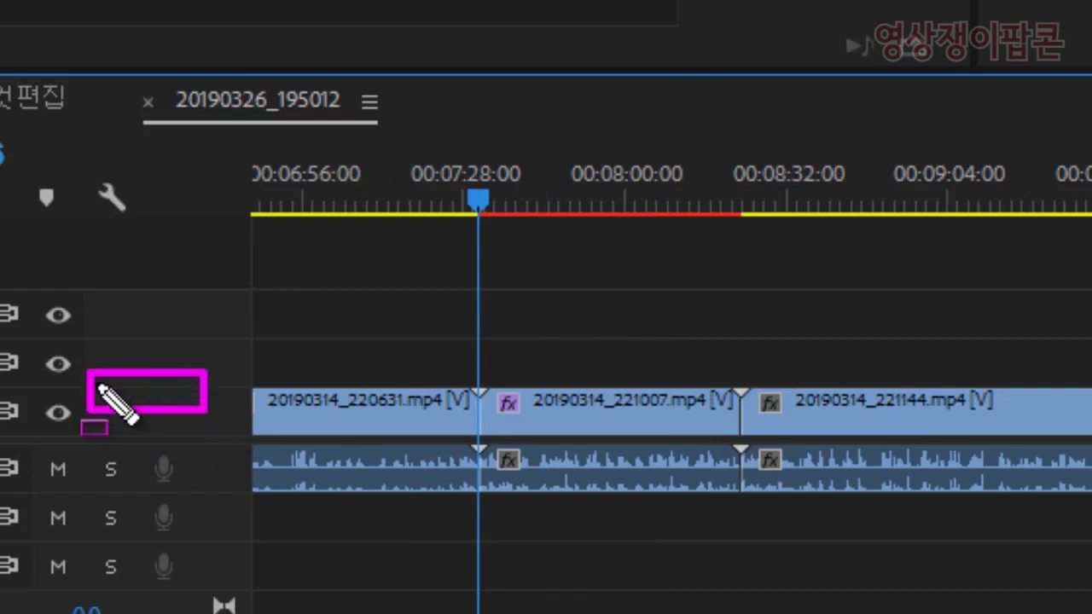
key("Escape")
- Enlarge the heights of video tracks V1 and V2 and audio track A1 to reveal the clip thumbnails and waveforms
left_click_drag(157, 395, 151, 331)
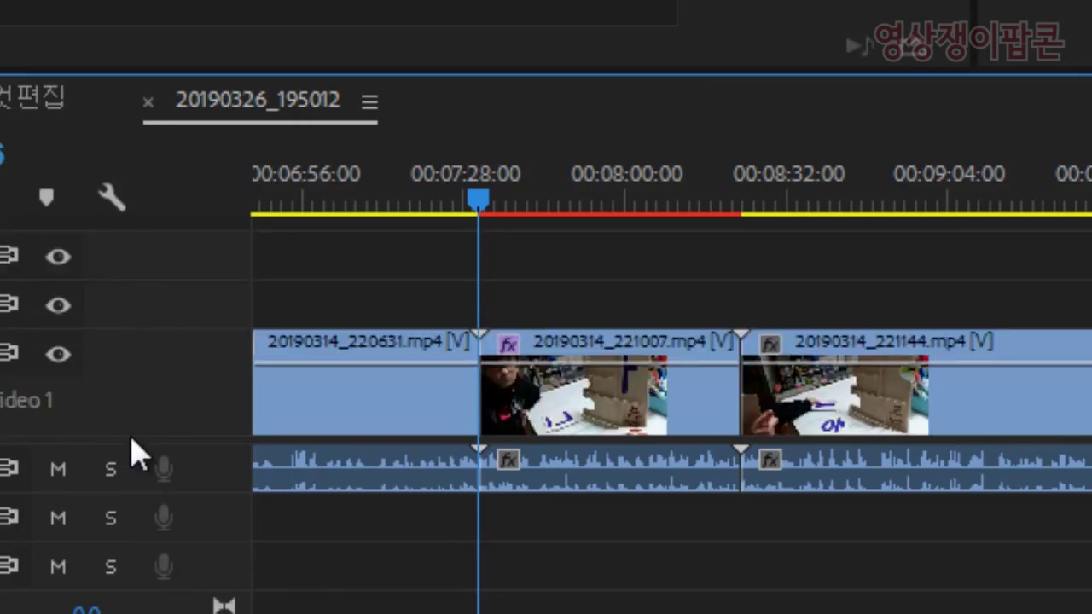
left_click_drag(128, 441, 130, 527)
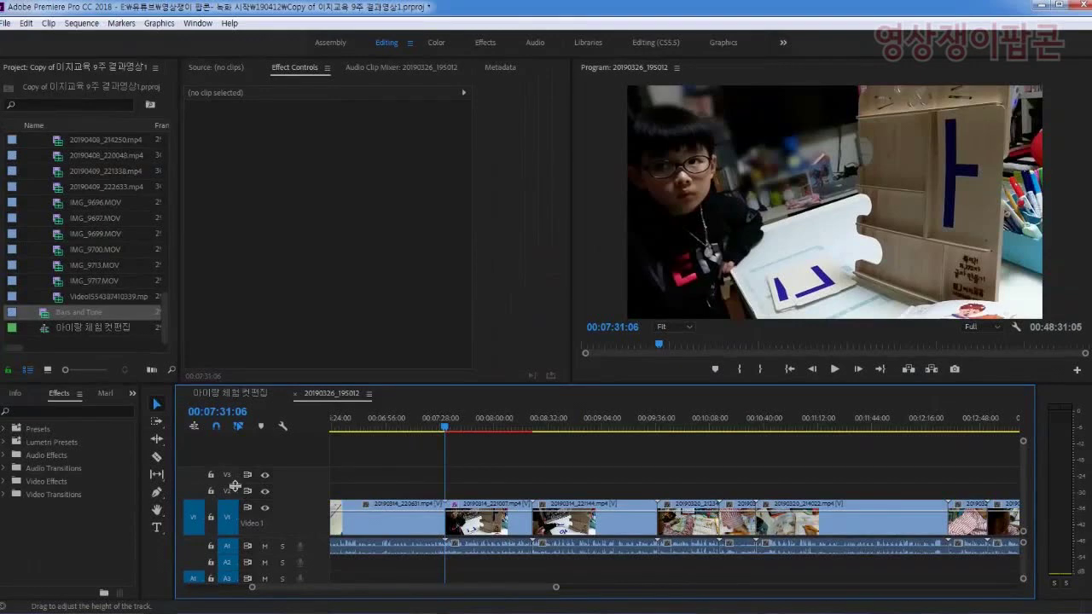
left_click_drag(288, 485, 288, 470)
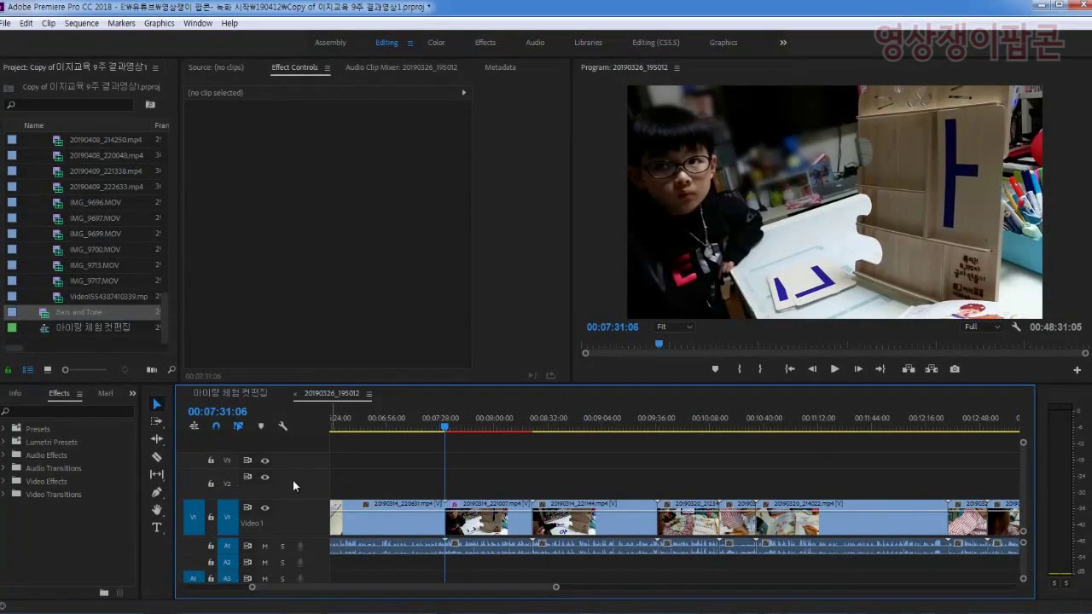
scroll(286, 532, "down", 3)
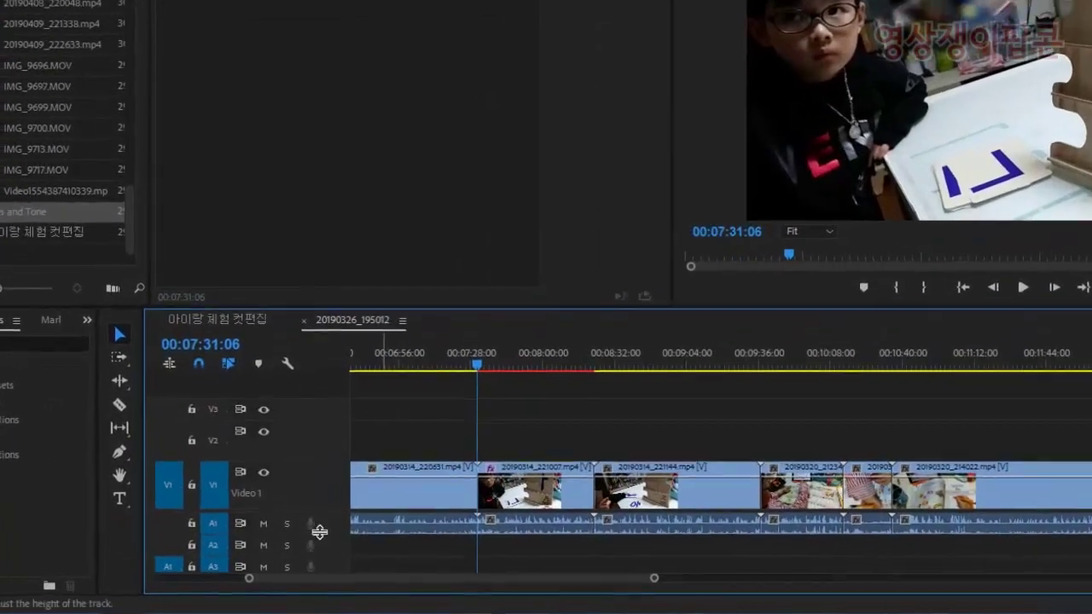
left_click_drag(319, 531, 313, 557)
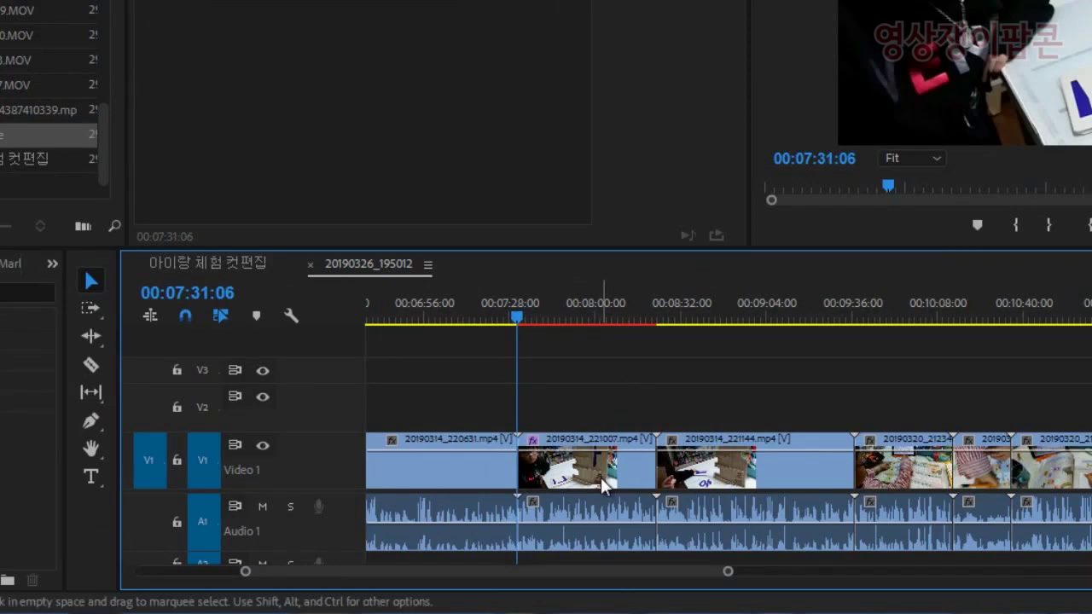
- Delete the masked Fast Blur effect from clip 20190314_221007.mp4 and reselect the clip
left_click(572, 448)
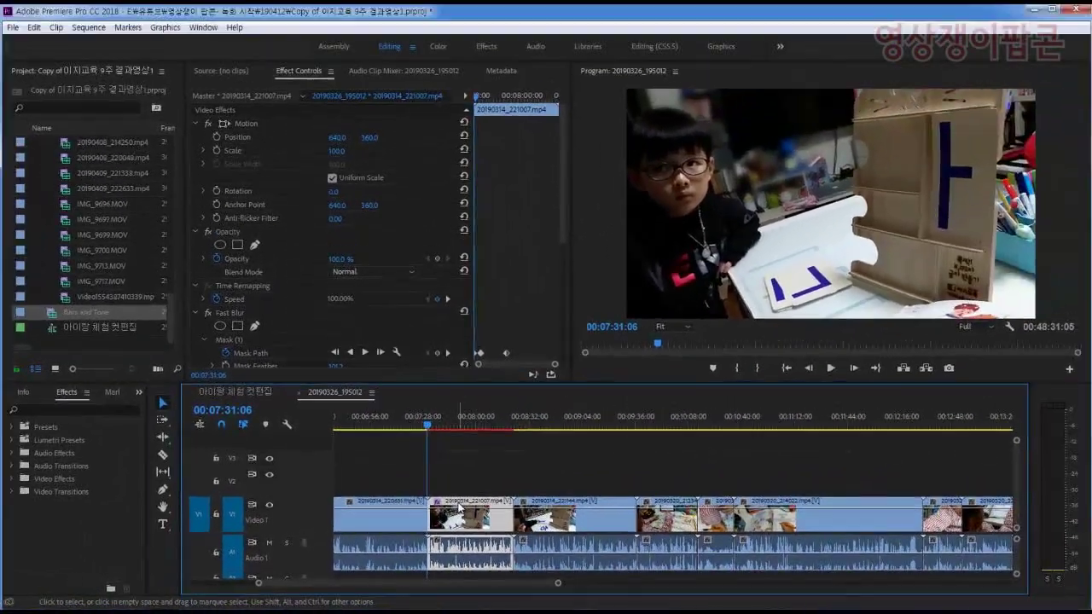
key("=")
key("=")
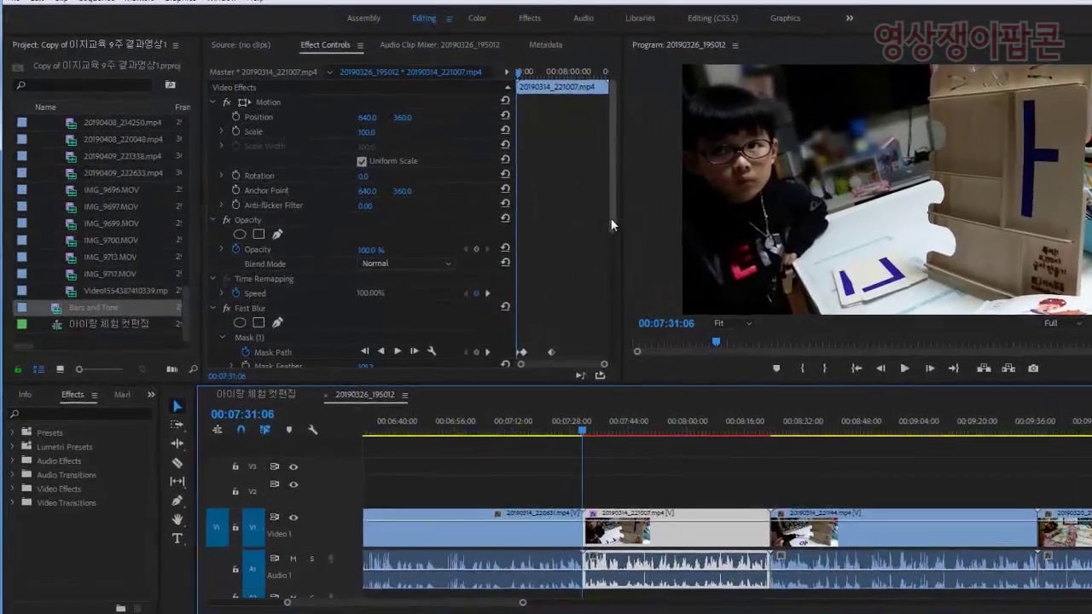
scroll(558, 267, "down", 2)
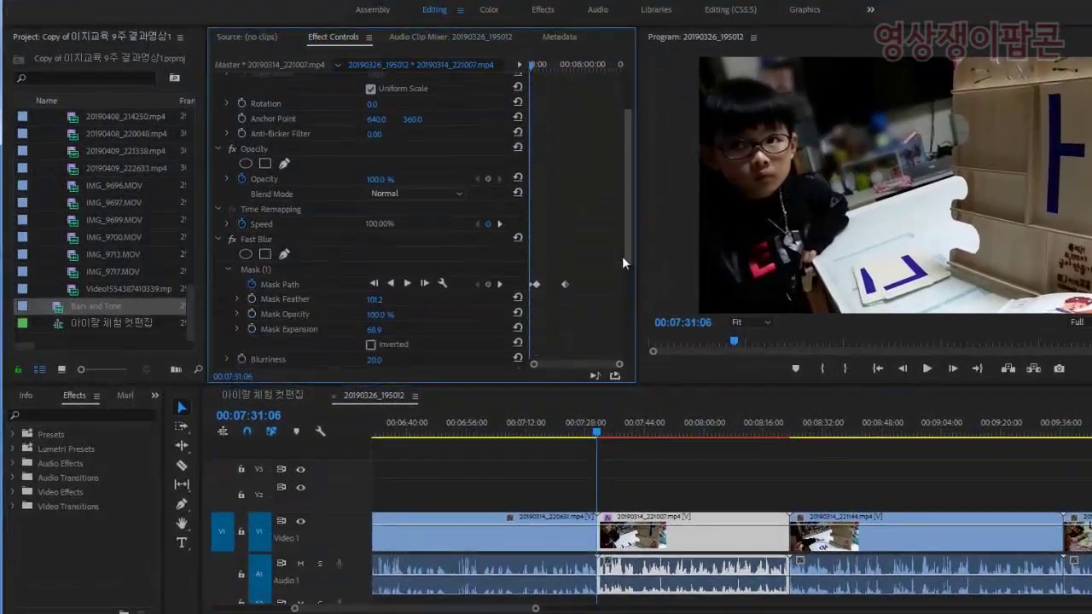
scroll(614, 290, "down", 5)
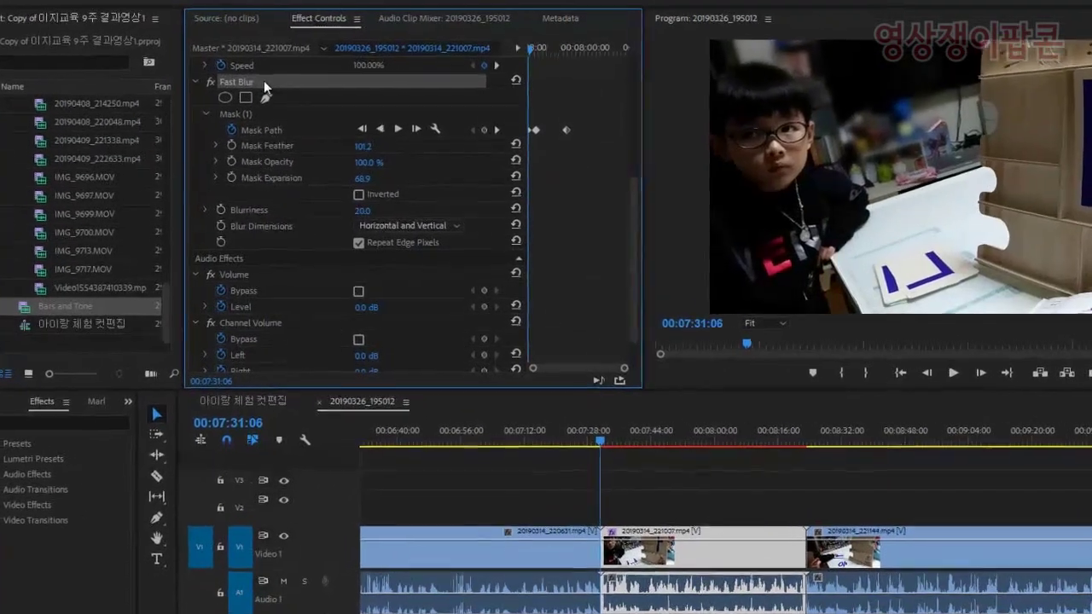
left_click(285, 100)
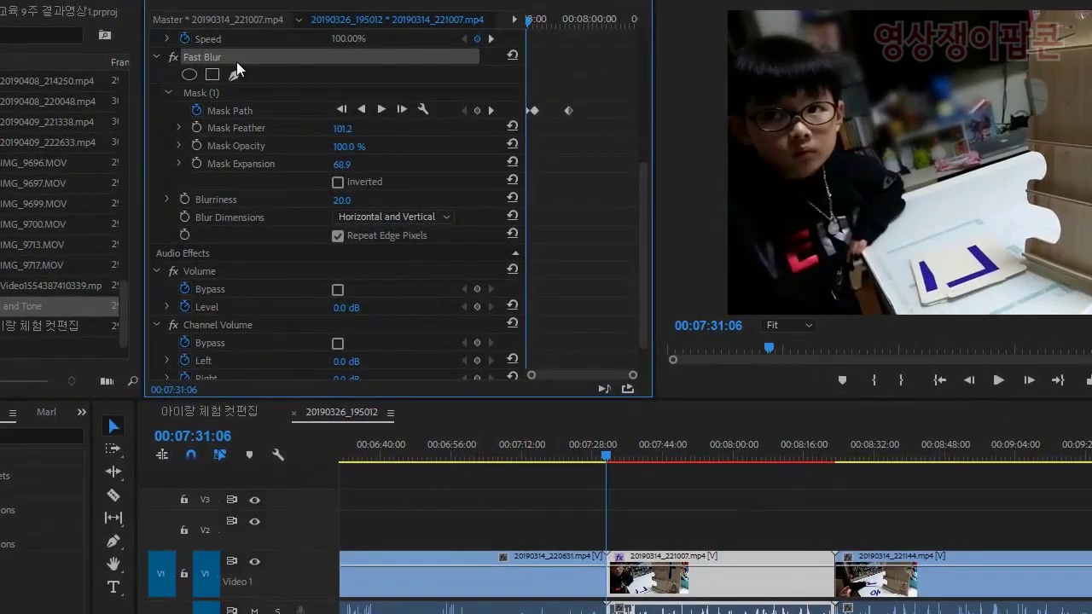
key("Delete")
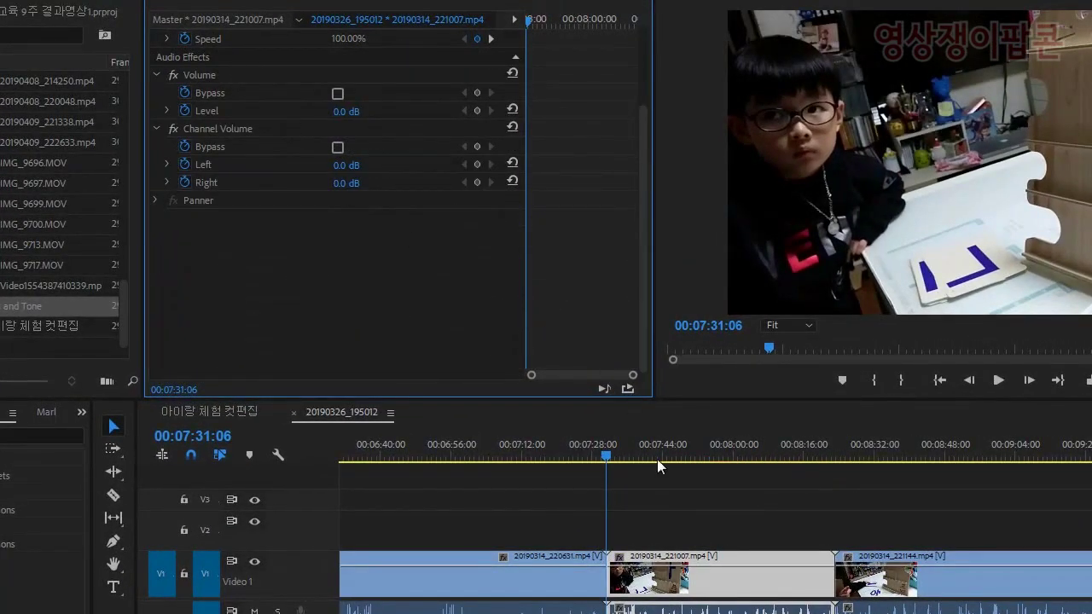
left_click(721, 517)
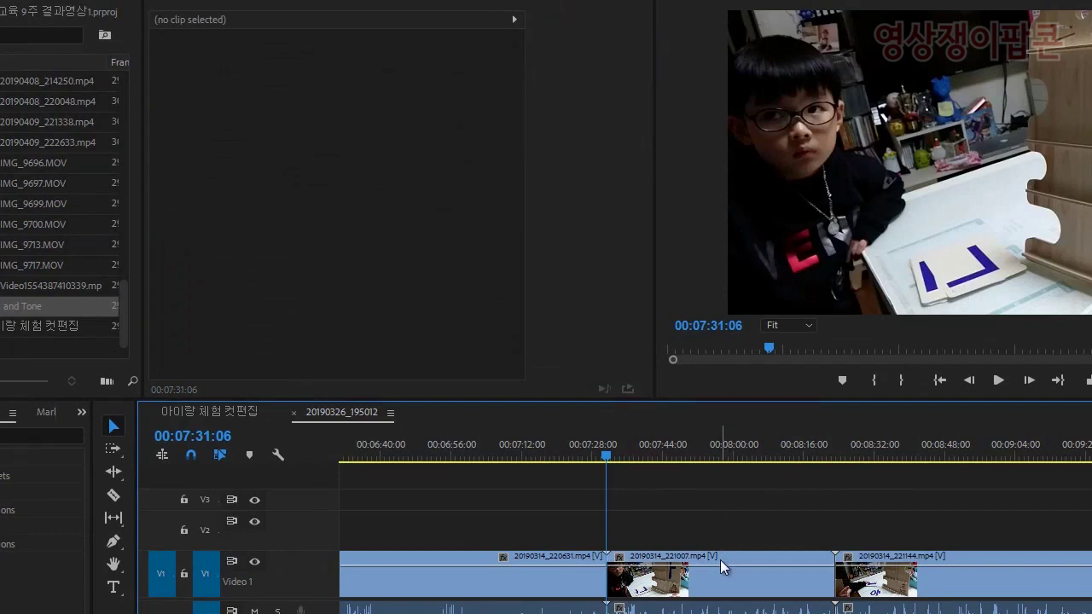
left_click(720, 552)
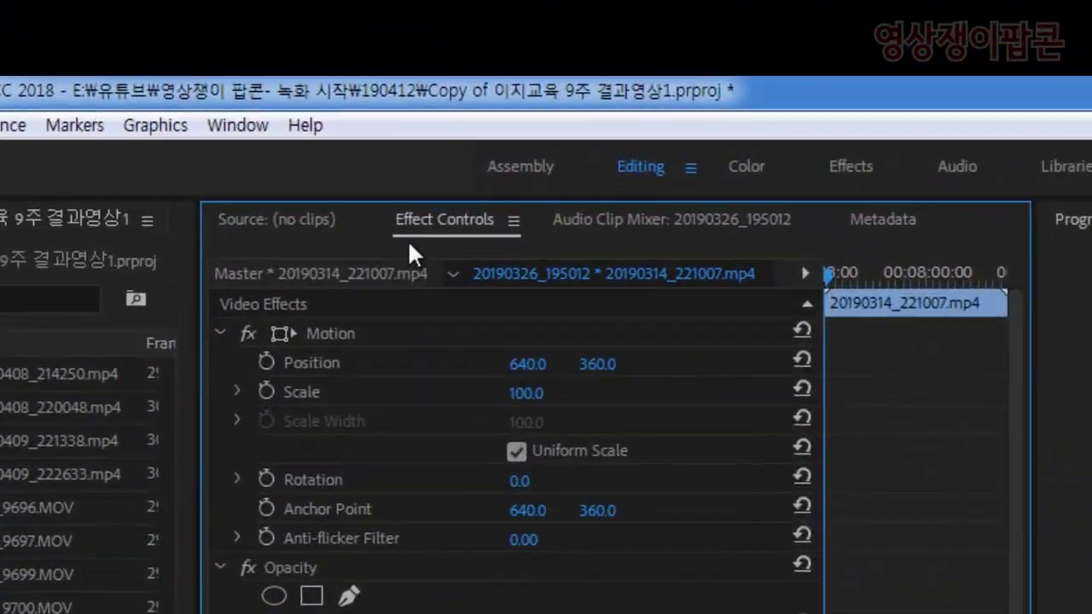
key("ctrl+alt+d")
left_click_drag(530, 277, 363, 185)
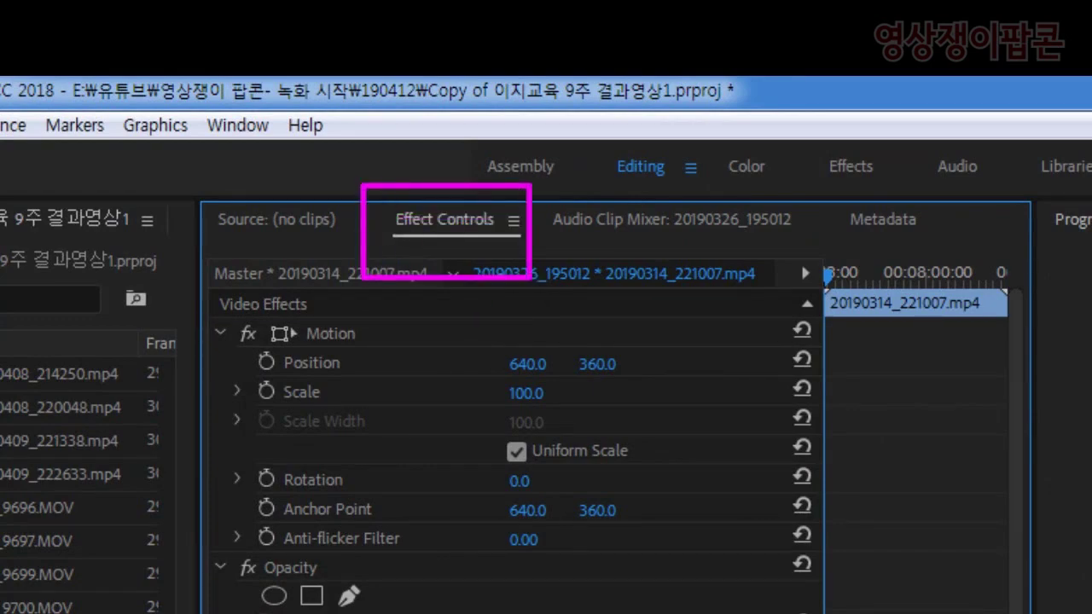
mouse_move(322, 267)
left_mouse_down()
mouse_move(208, 212)
mouse_move(188, 191)
left_mouse_up()
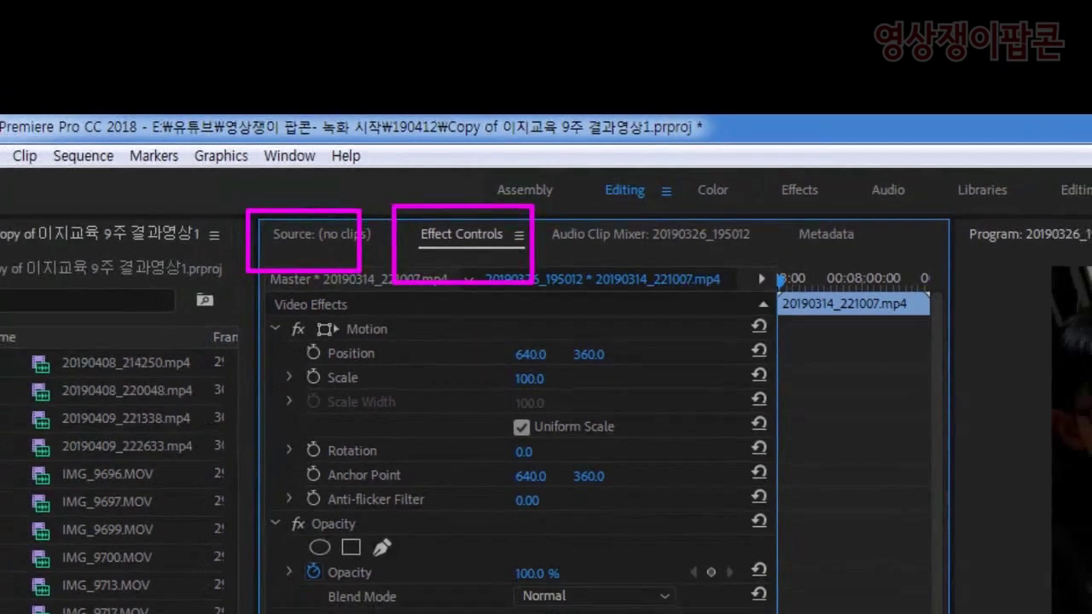
left_click_drag(977, 274, 862, 242)
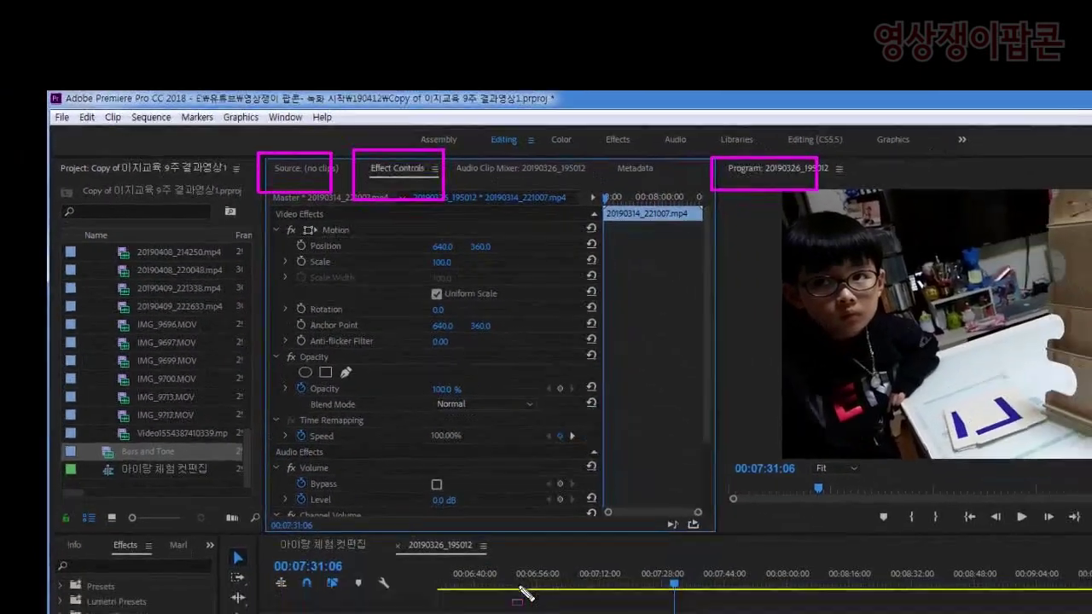
mouse_move(402, 431)
left_mouse_down()
mouse_move(354, 401)
mouse_move(287, 383)
left_mouse_up()
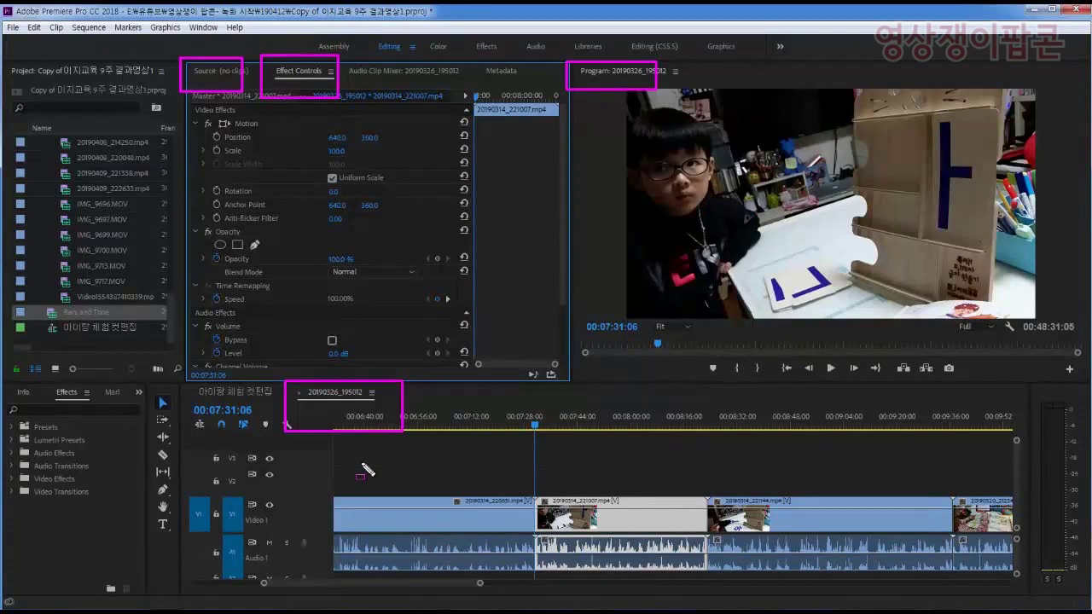
key("Escape")
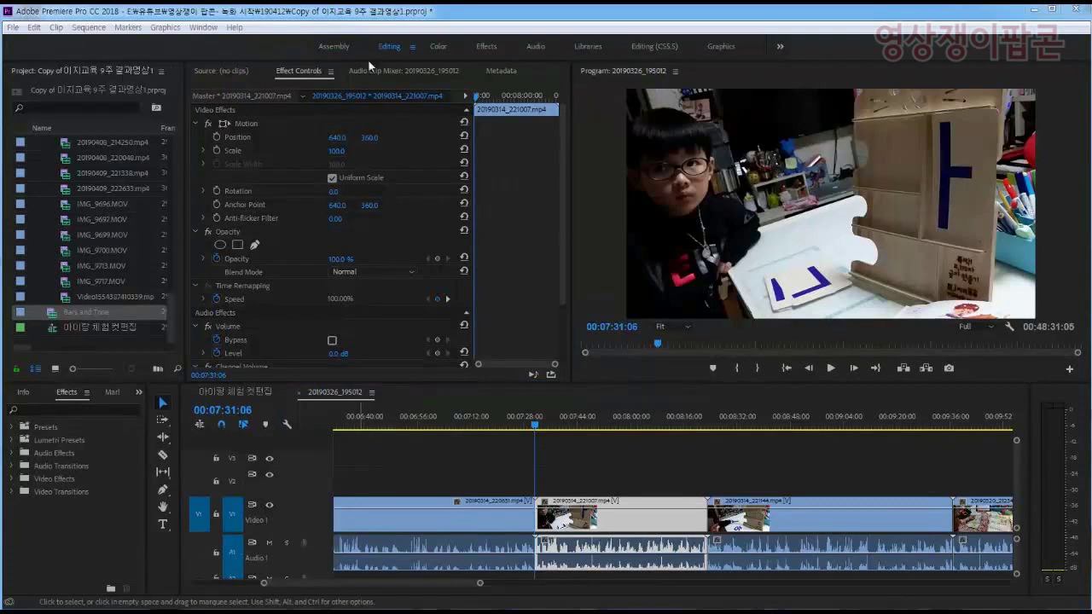
left_click_drag(355, 114, 263, 56)
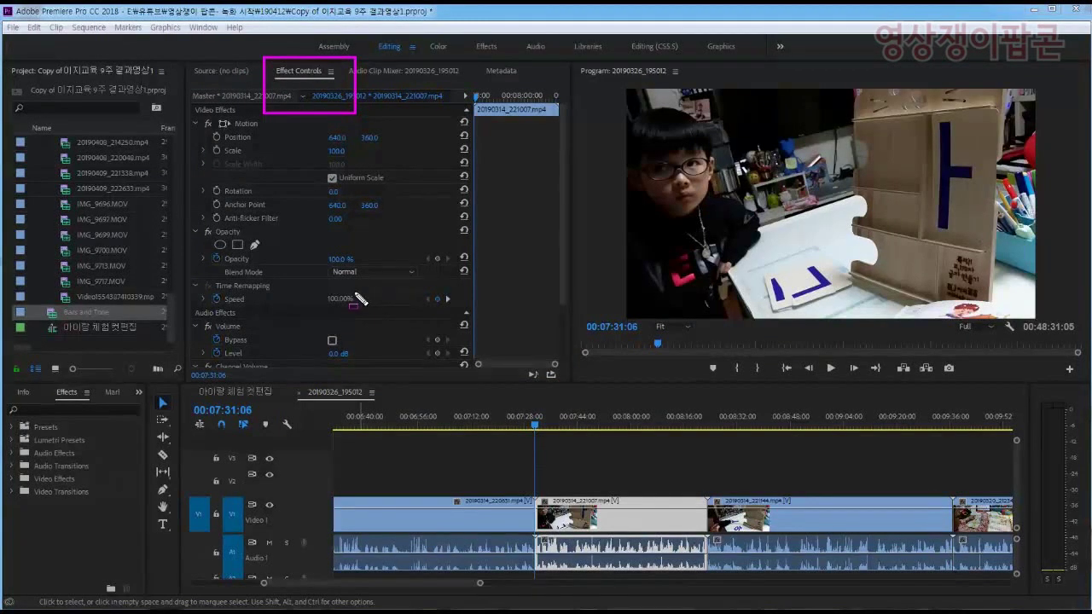
key("Escape")
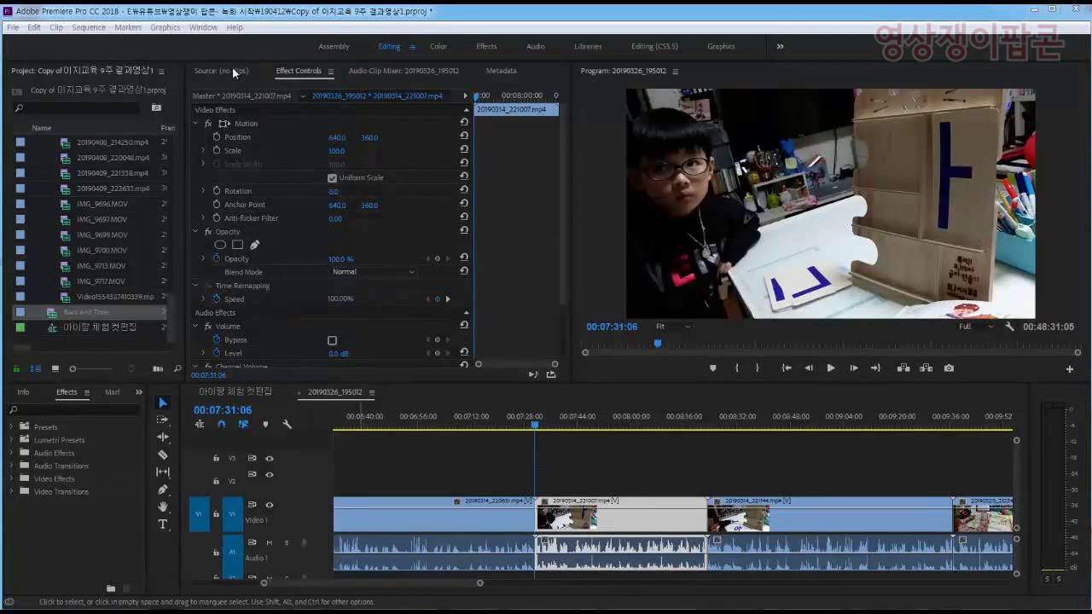
- Load IMG_9696.MOV from the project into the Source Monitor and play a short part of it
left_click(222, 73)
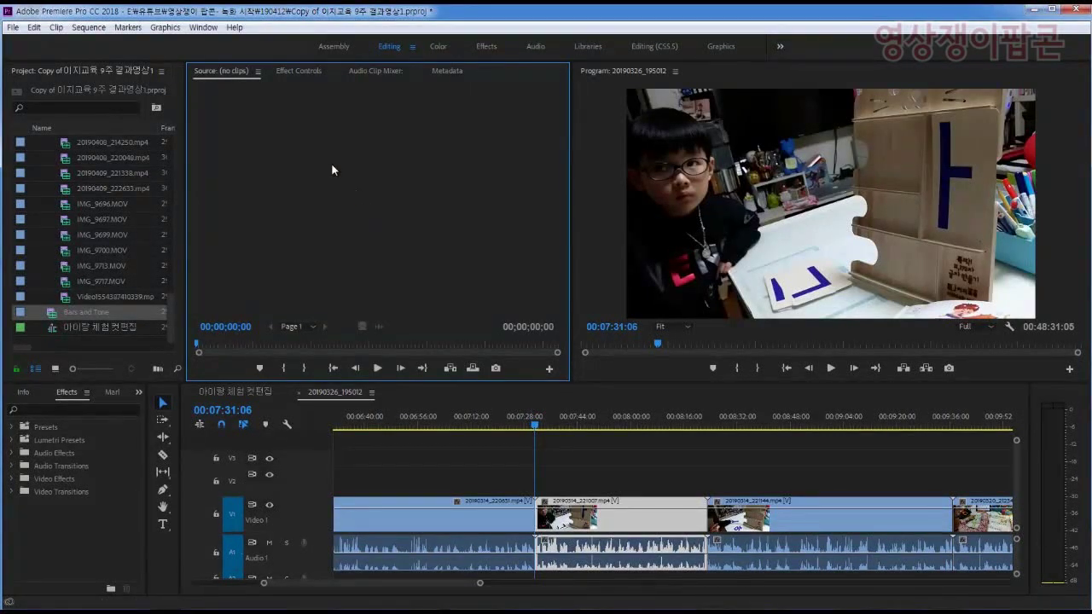
left_click_drag(258, 120, 187, 56)
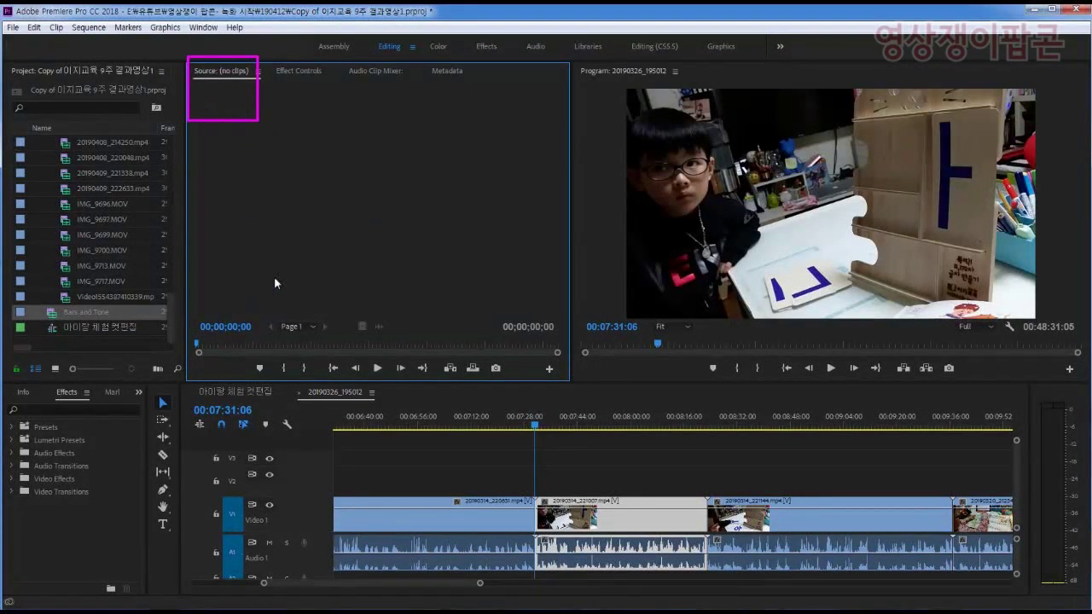
left_click(108, 203)
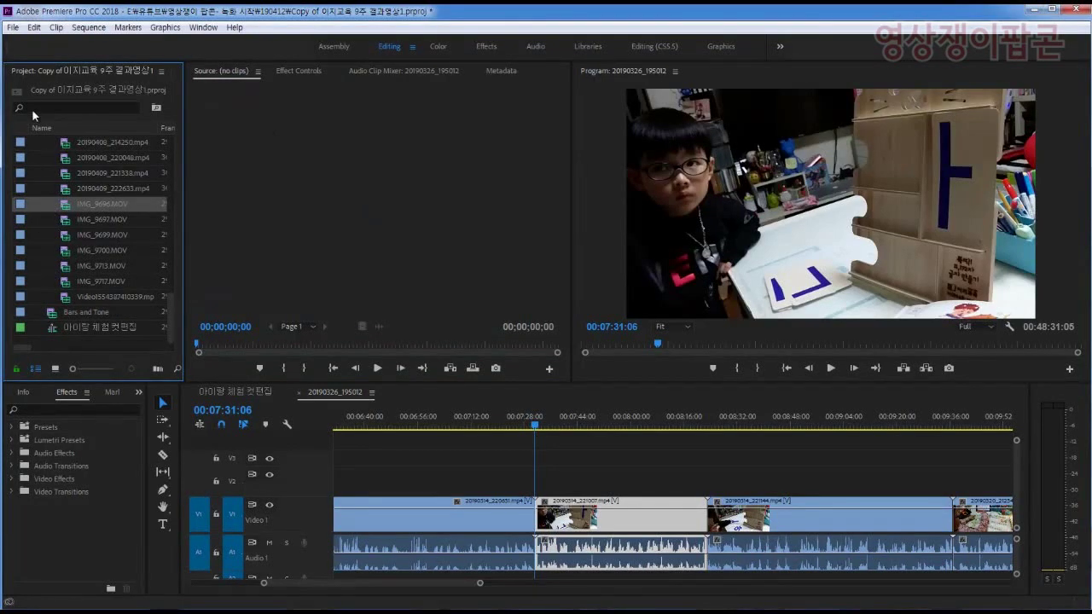
left_click_drag(75, 92, 1, 55)
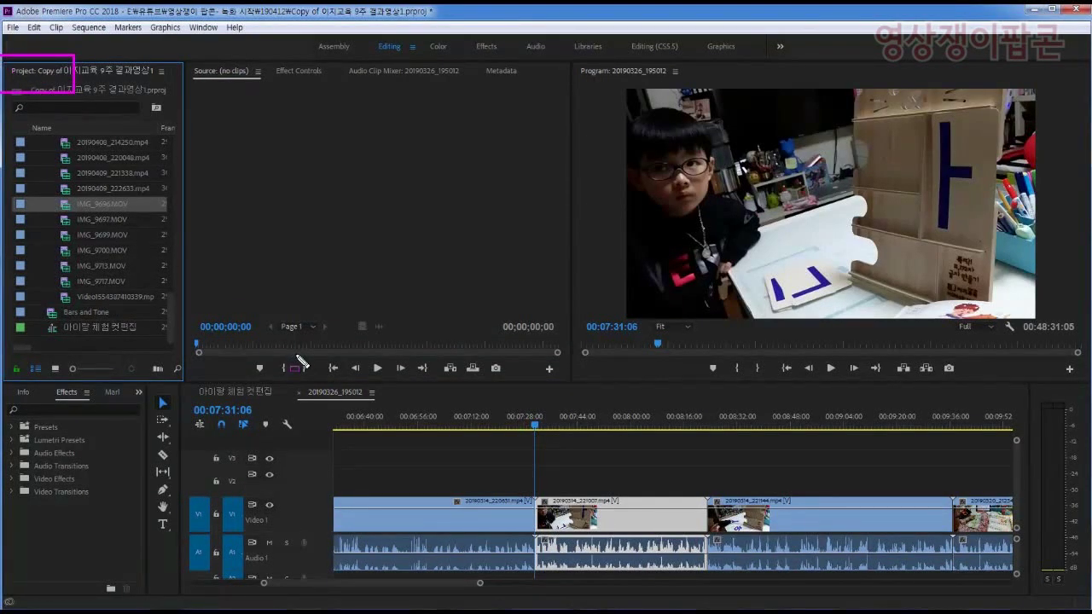
double_click(94, 204)
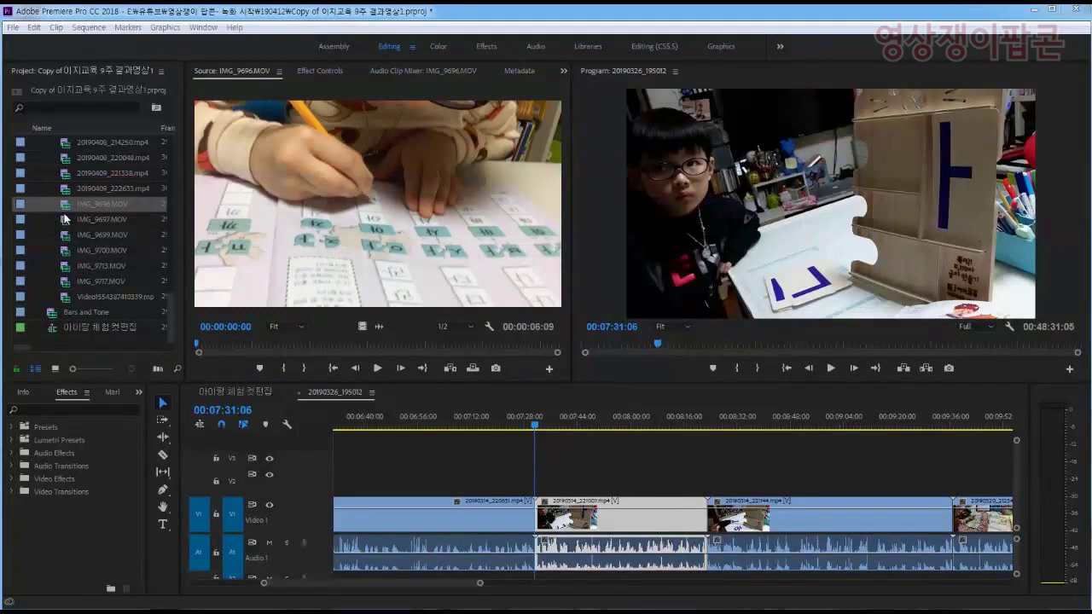
left_click(382, 245)
left_click(379, 368)
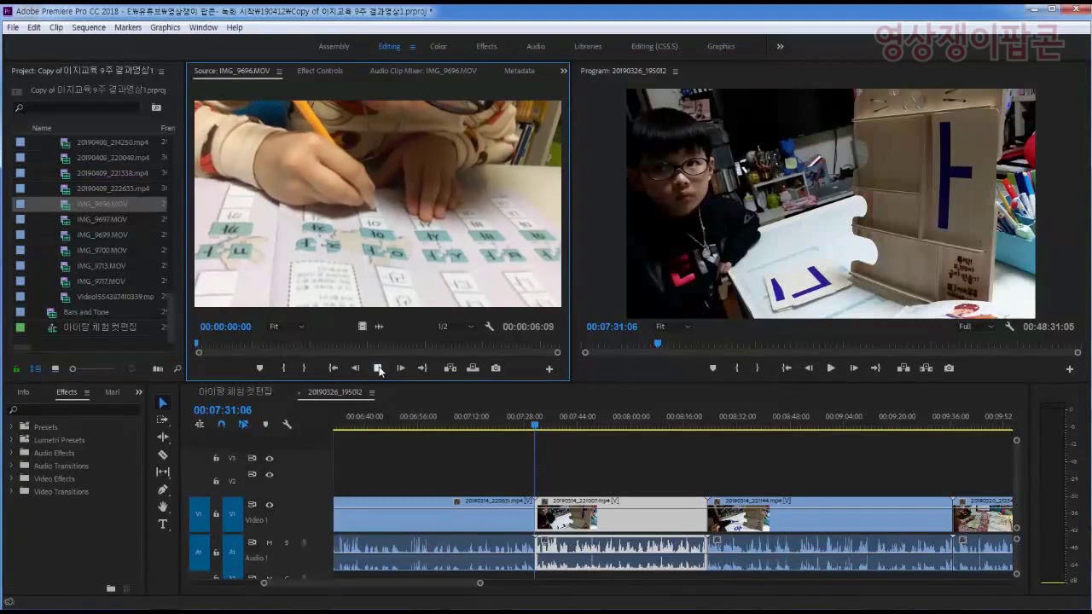
left_click(376, 368)
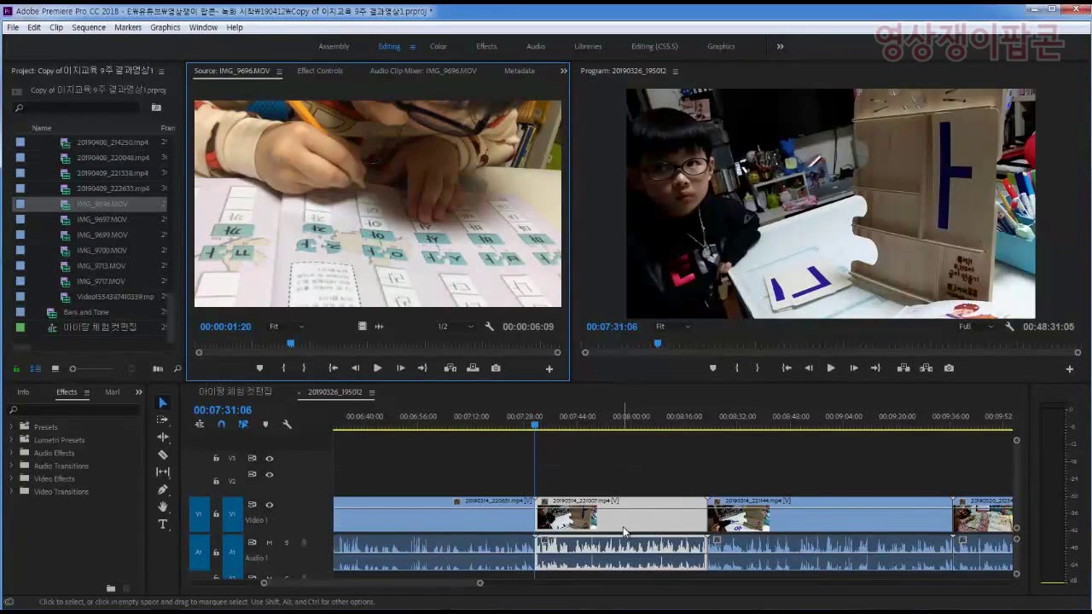
- Load the timeline clip 20190314_221007.mp4 into the Source Monitor
left_click_drag(598, 501, 647, 530)
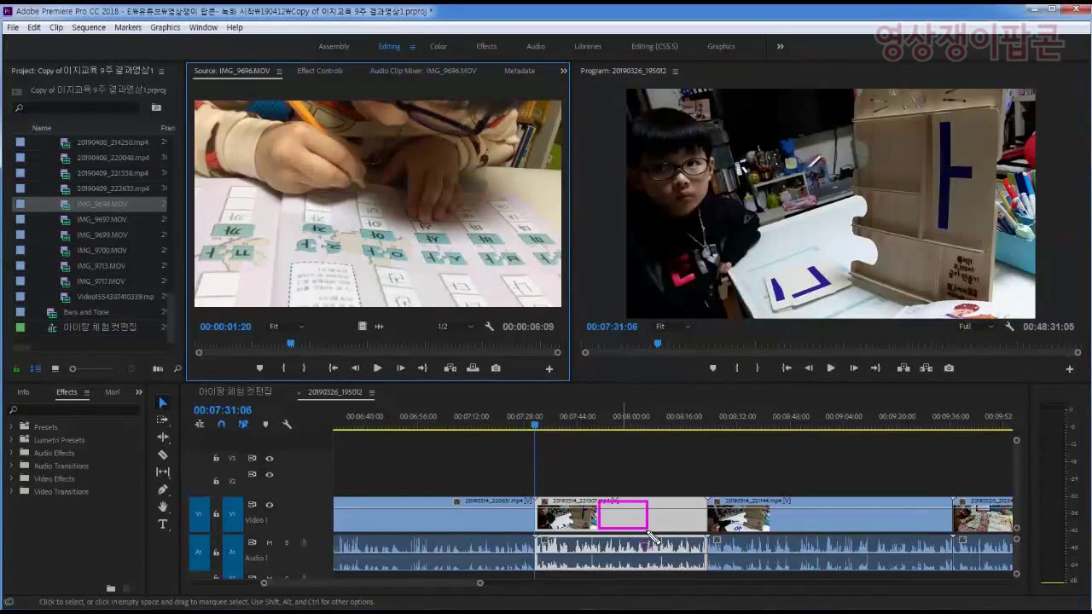
key("Escape")
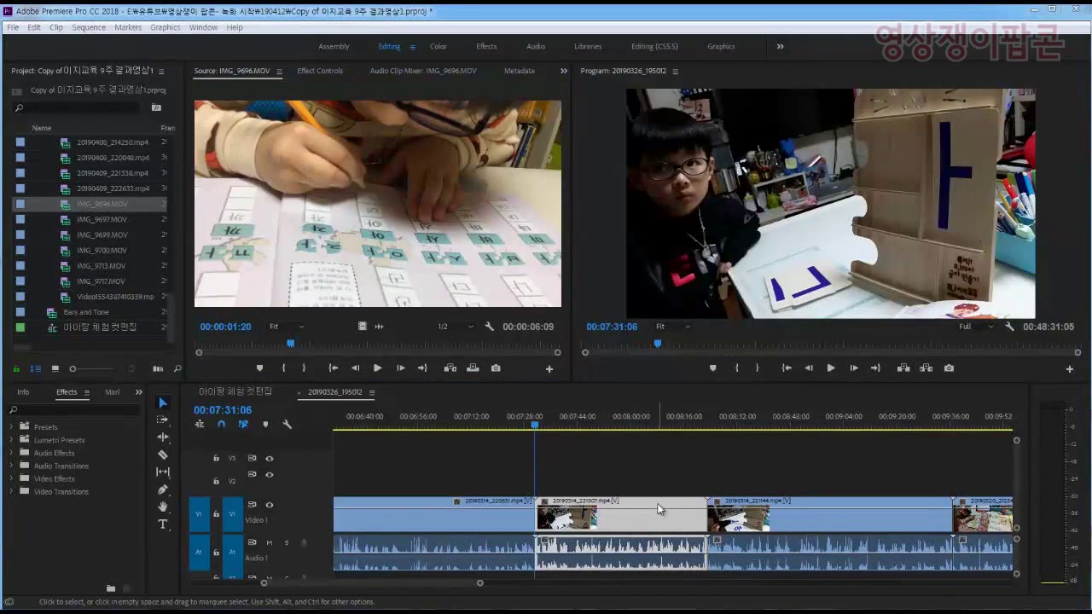
double_click(657, 509)
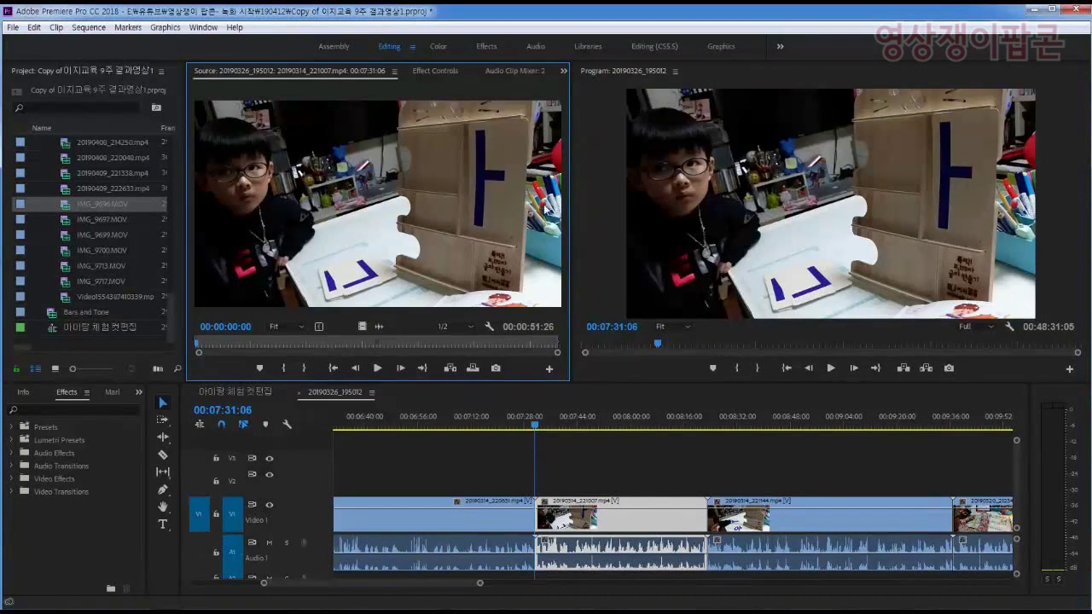
key("ctrl+2")
mouse_move(366, 115)
left_mouse_down()
mouse_move(225, 79)
mouse_move(181, 54)
left_mouse_up()
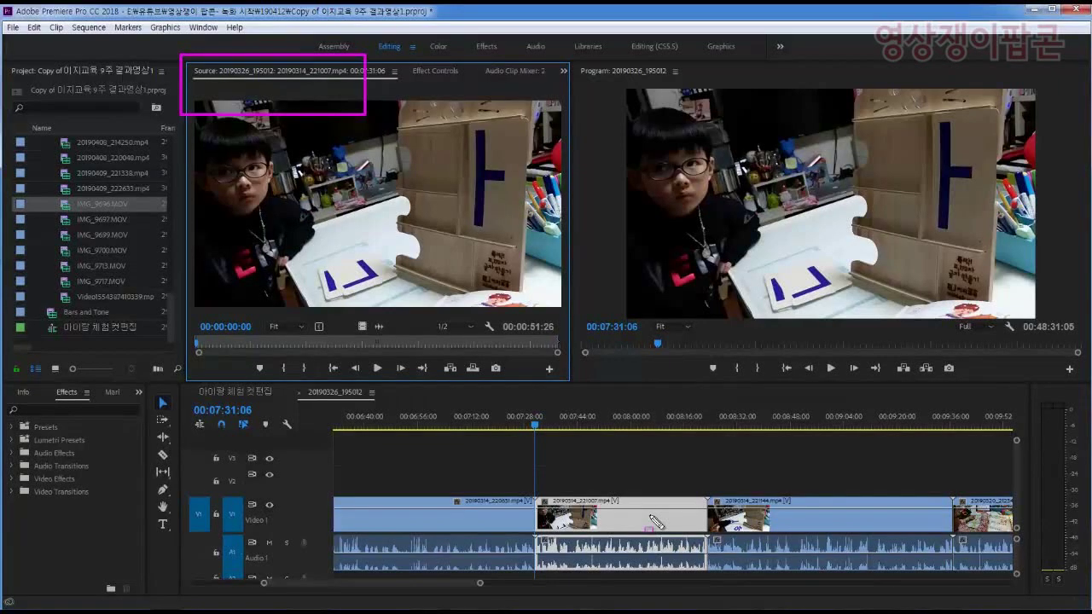
key("Escape")
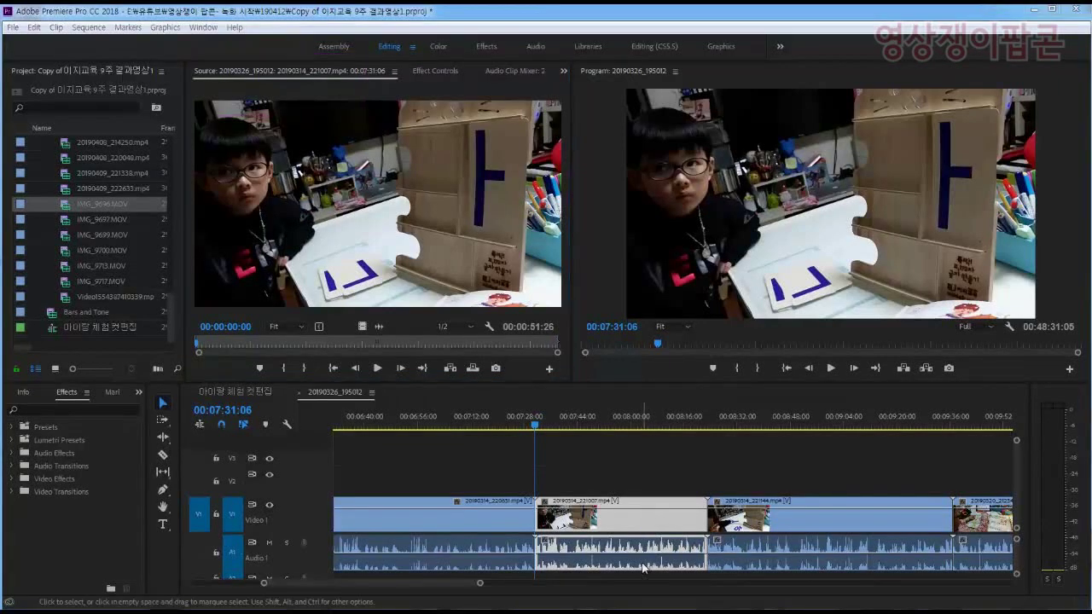
double_click(631, 530)
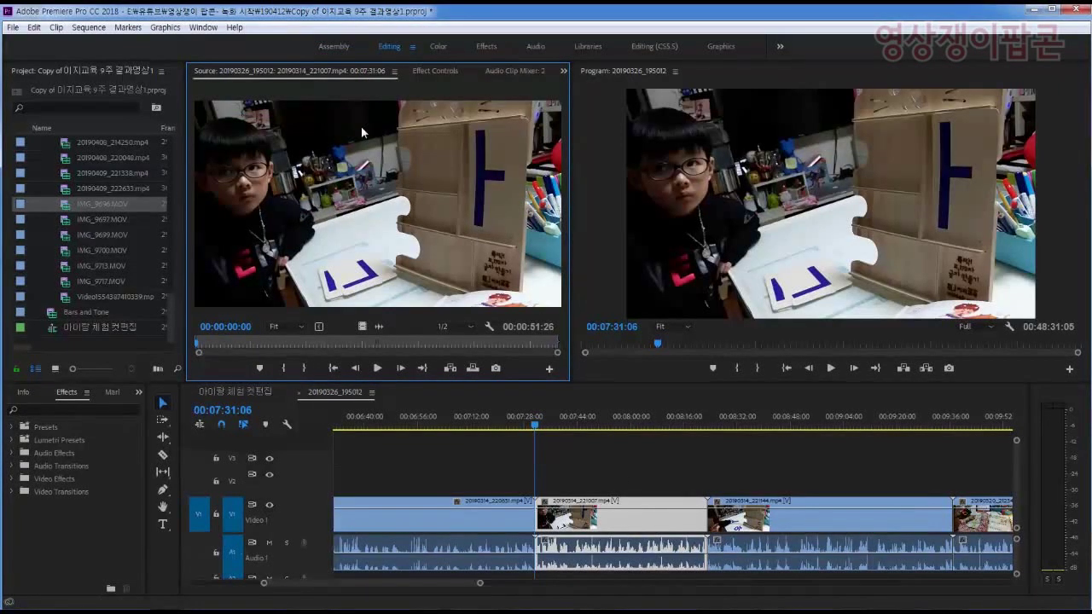
- Show the Effect Controls of clip 20190314_221007.mp4 maximized and examine its Motion, Opacity mask and audio effect settings
left_click_drag(475, 111, 392, 62)
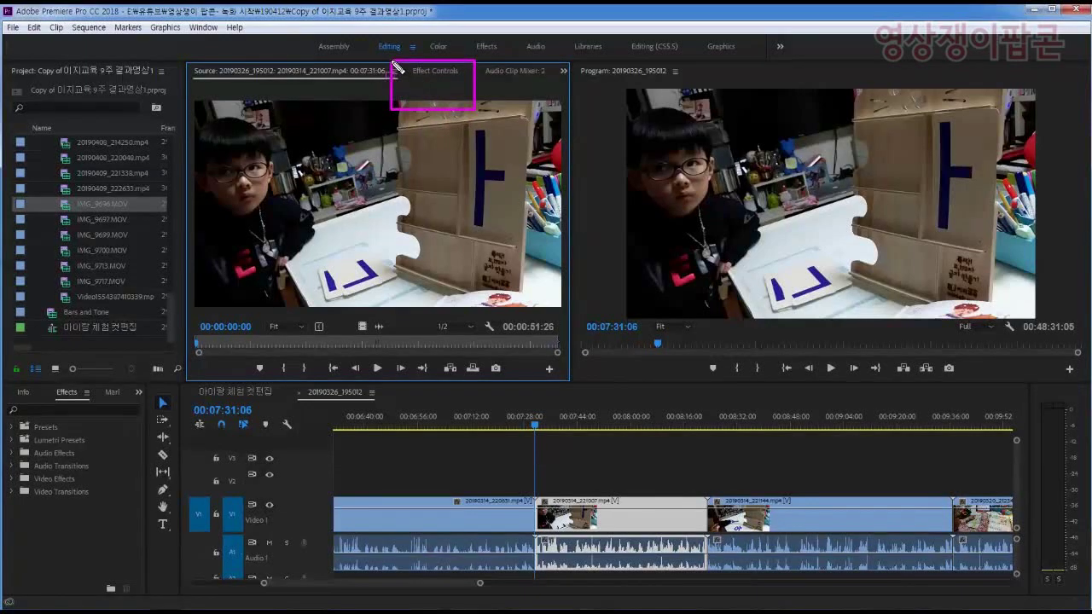
key("Escape")
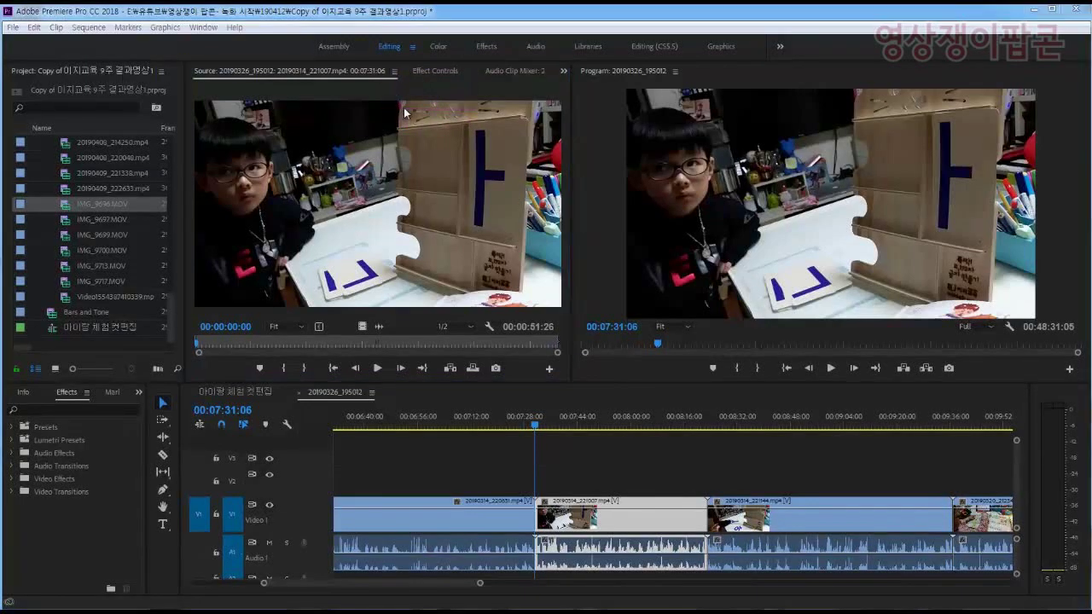
left_click(433, 71)
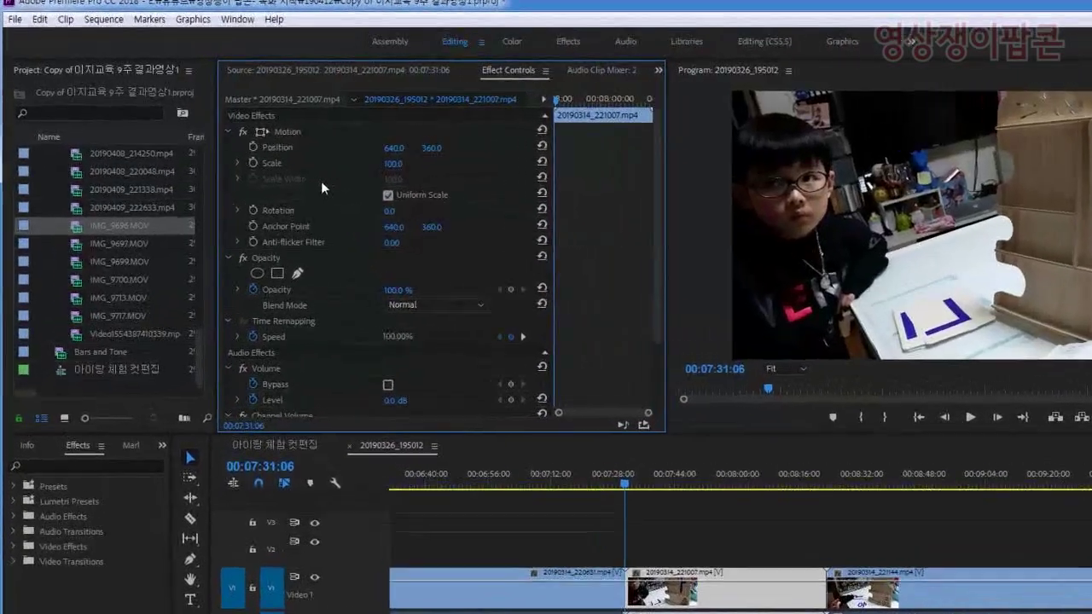
key("grave")
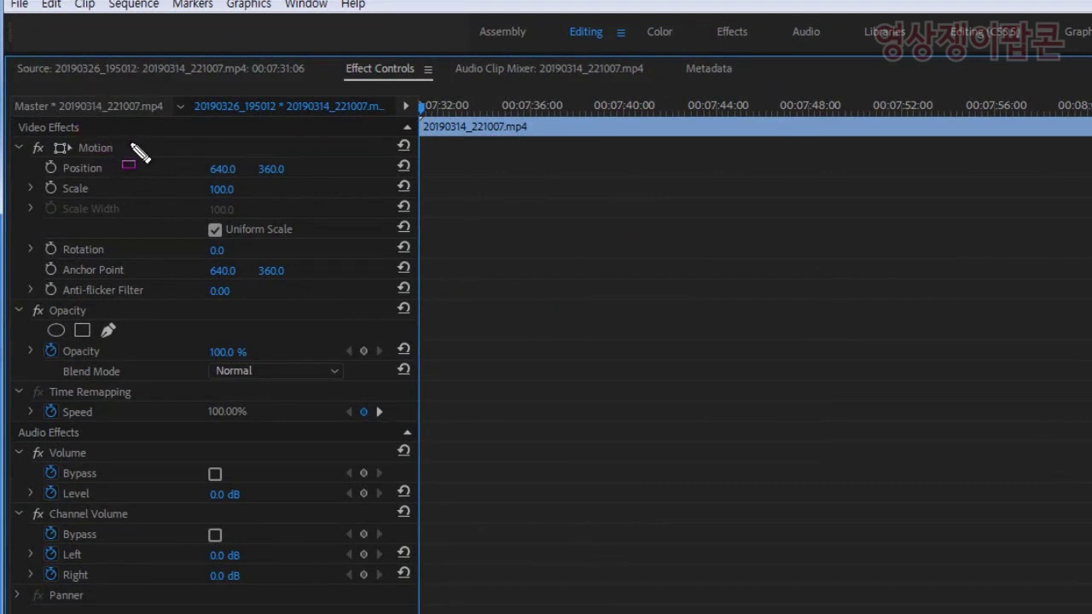
left_click_drag(111, 136, 5, 104)
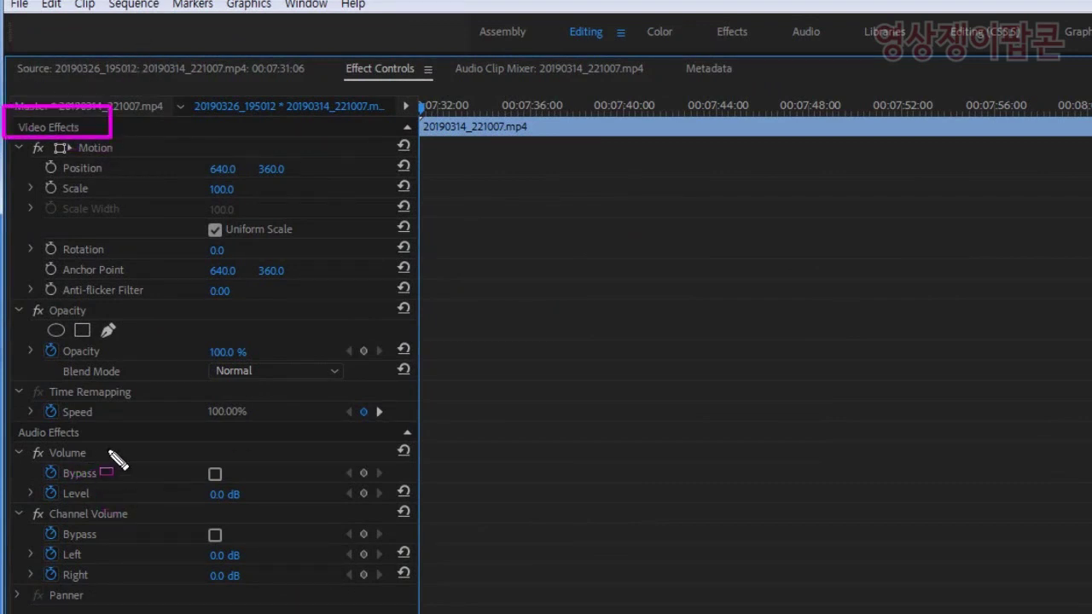
left_click_drag(120, 444, 4, 421)
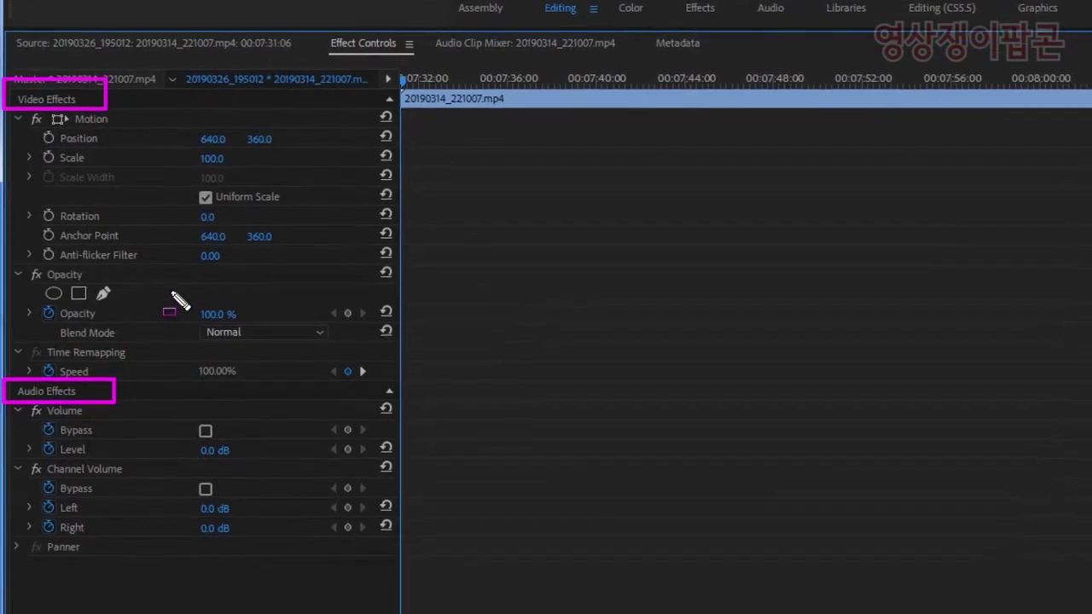
mouse_move(262, 205)
left_mouse_down()
mouse_move(48, 102)
mouse_move(4, 53)
left_mouse_up()
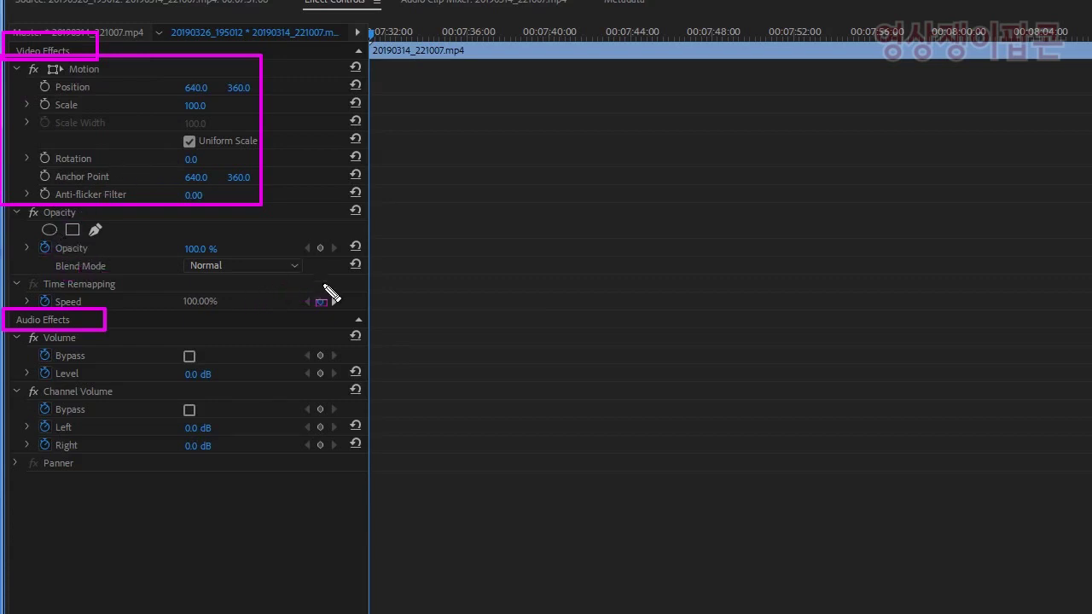
mouse_move(325, 286)
left_mouse_down()
mouse_move(29, 201)
mouse_move(7, 205)
left_mouse_up()
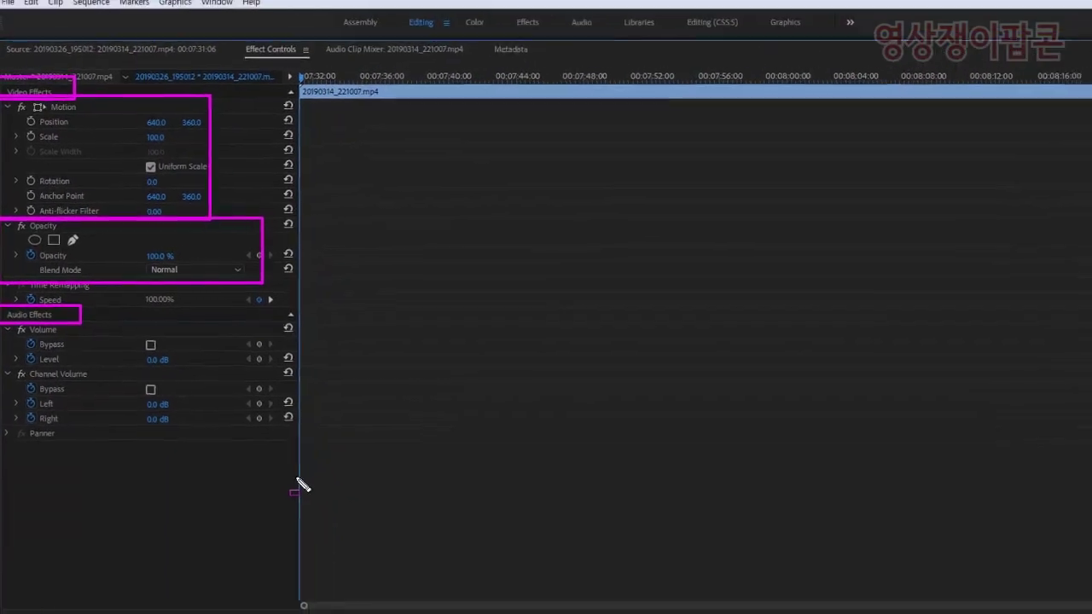
mouse_move(299, 487)
left_mouse_down()
mouse_move(43, 351)
mouse_move(128, 395)
mouse_move(2, 314)
left_mouse_up()
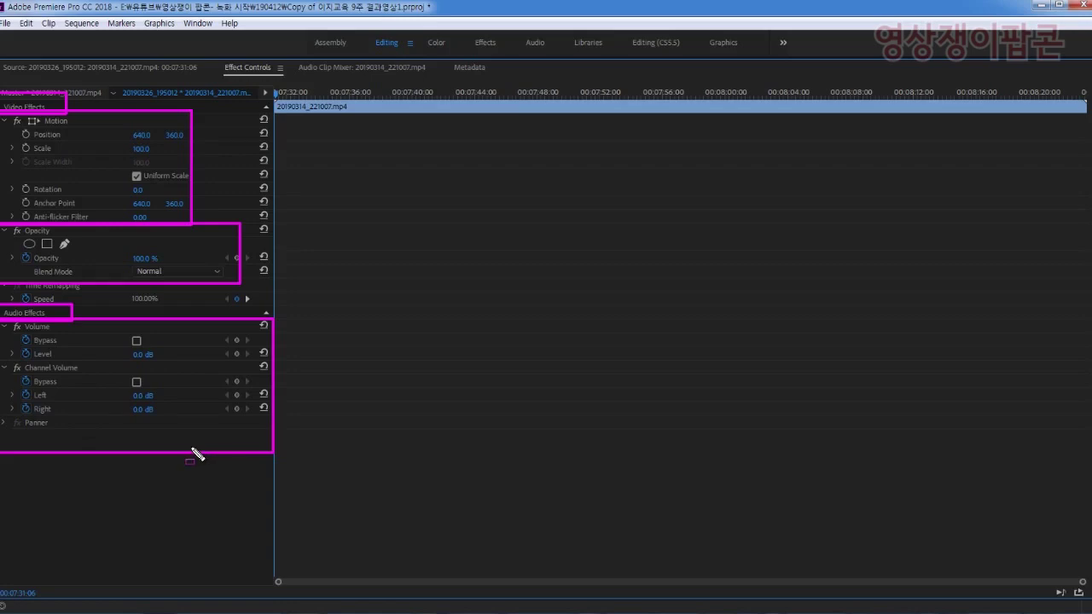
key("Escape")
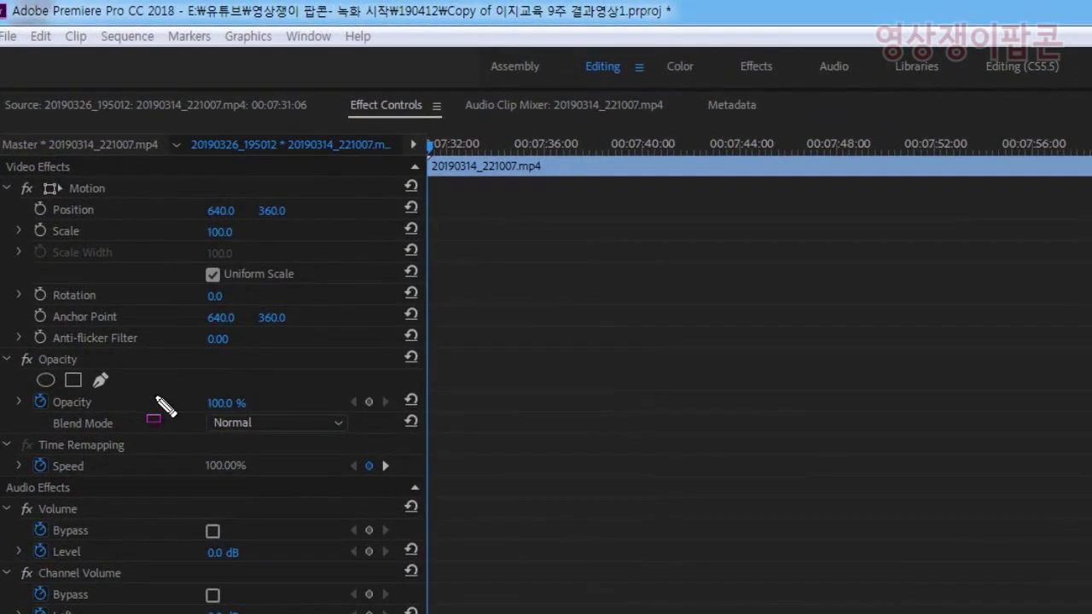
left_click_drag(161, 401, 2, 347)
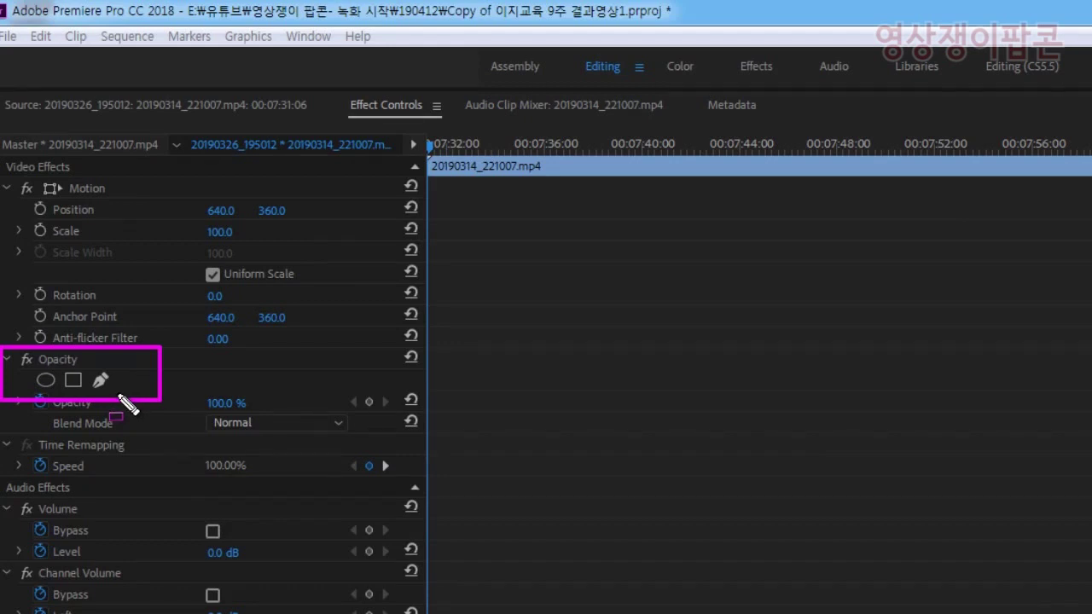
key("Escape")
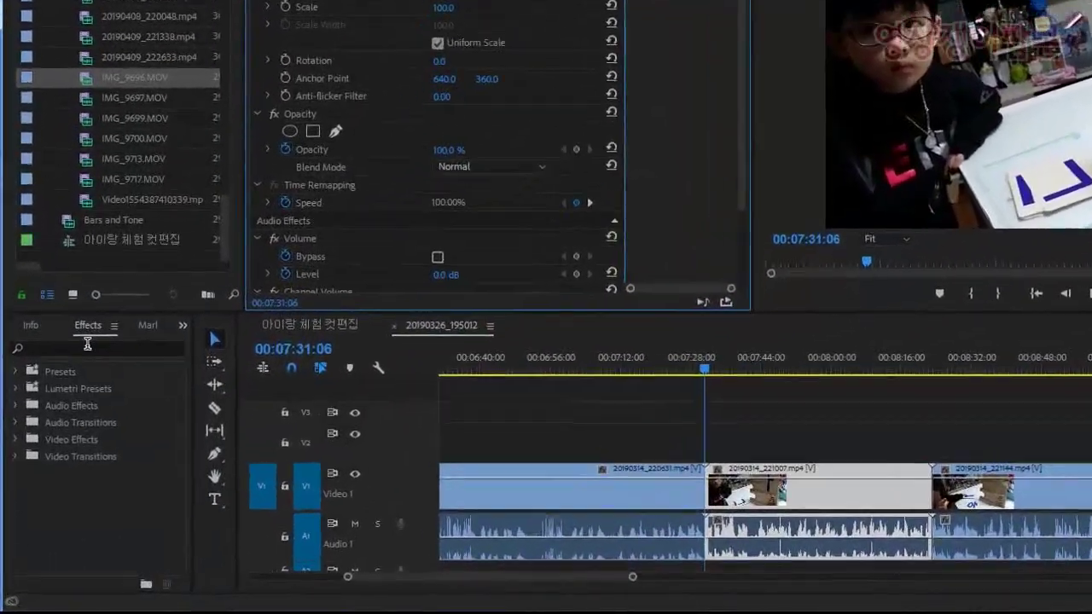
- Search the effects for "fast blu" and locate Fast Blur in the Obsolete group of the video effects
left_click(87, 346)
type("fa")
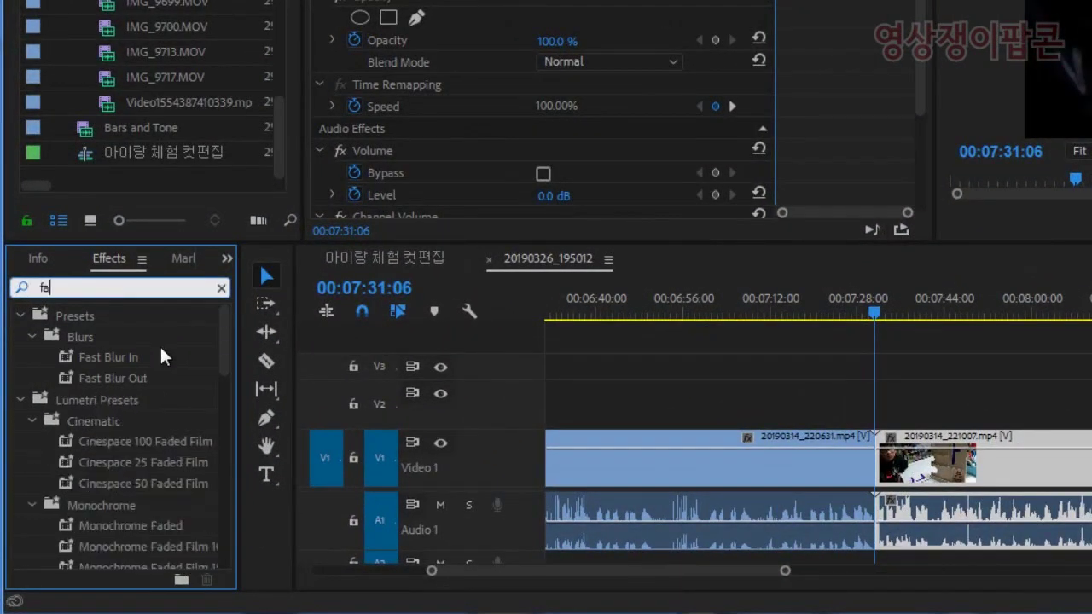
type("st bl")
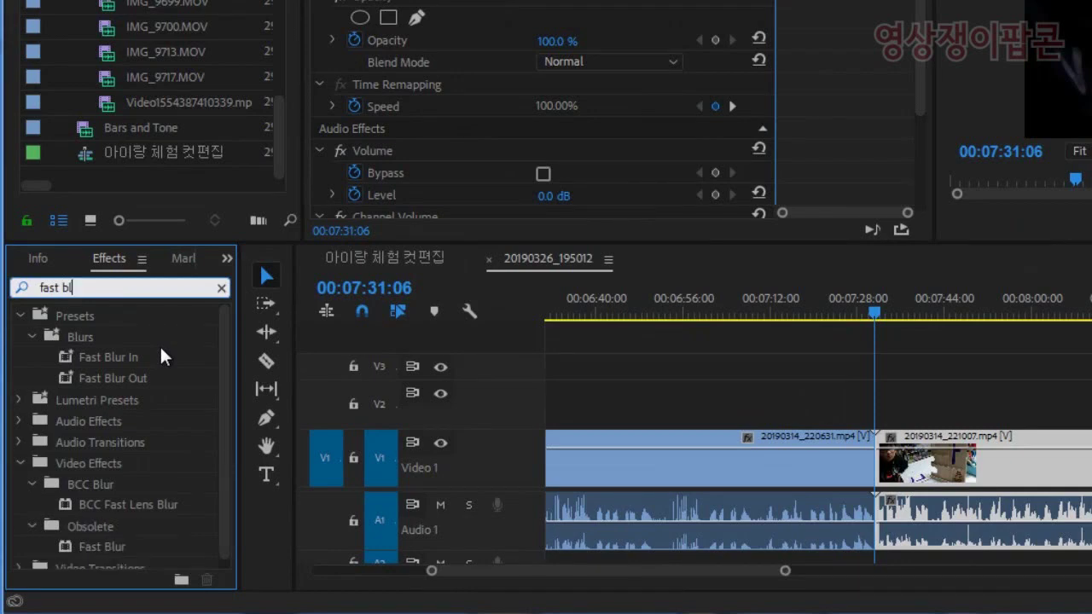
type("u")
scroll(167, 546, "down", 1)
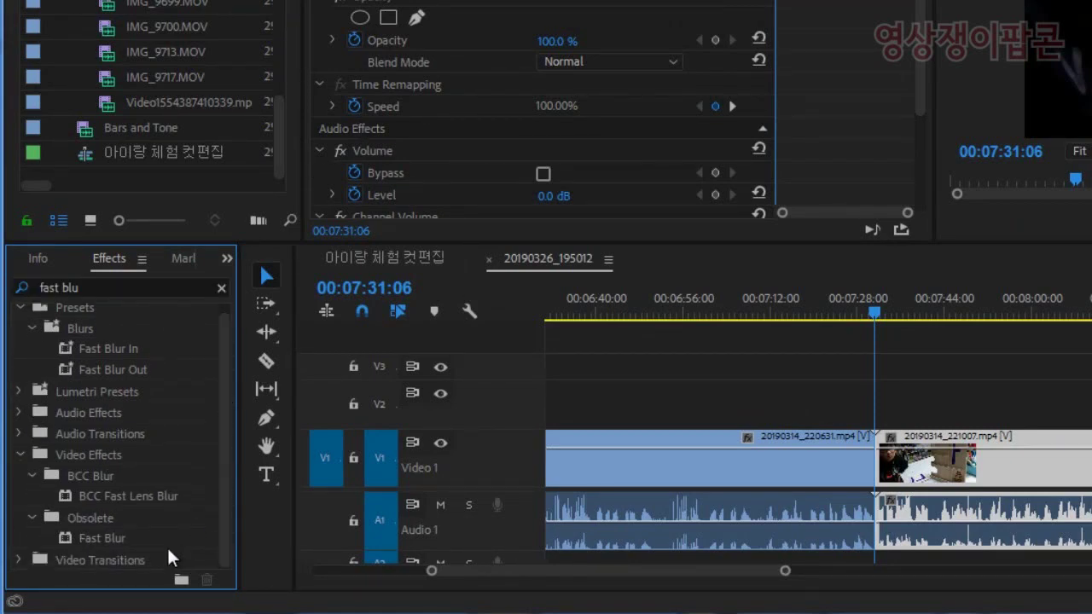
key("ctrl+alt+d")
left_click_drag(180, 552, 16, 494)
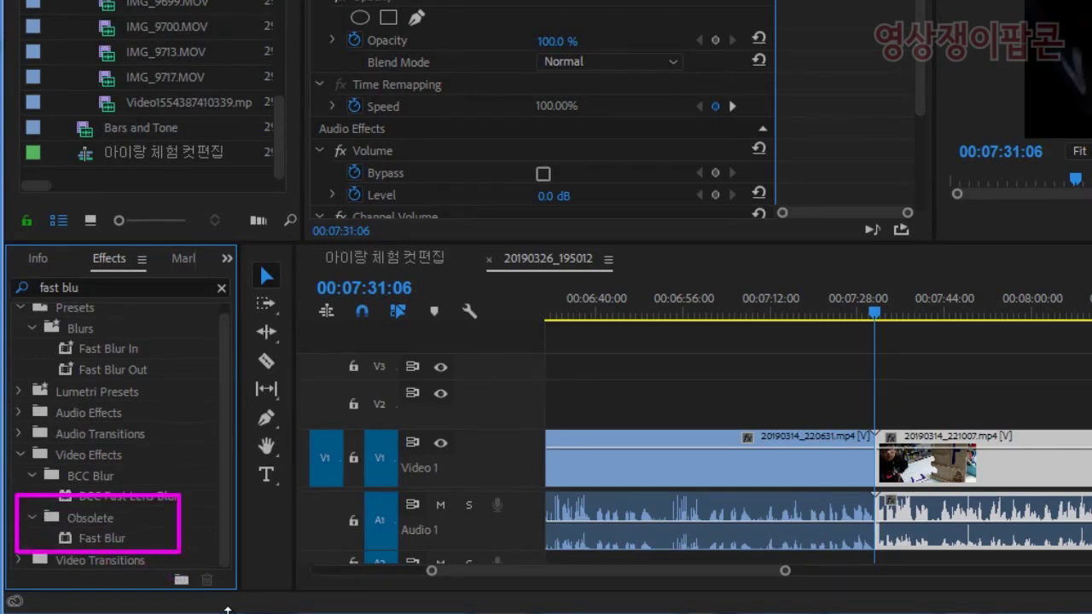
key("Escape")
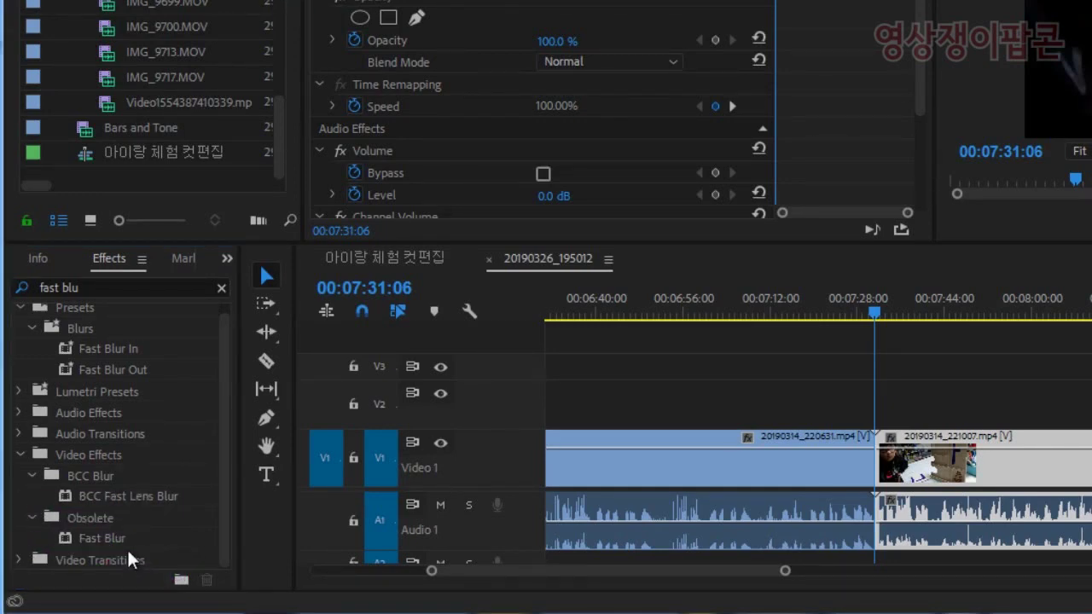
- Apply the obsolete Fast Blur effect to clip 20190314_221007.mp4 on Video 1 and show its settings
left_click(108, 538)
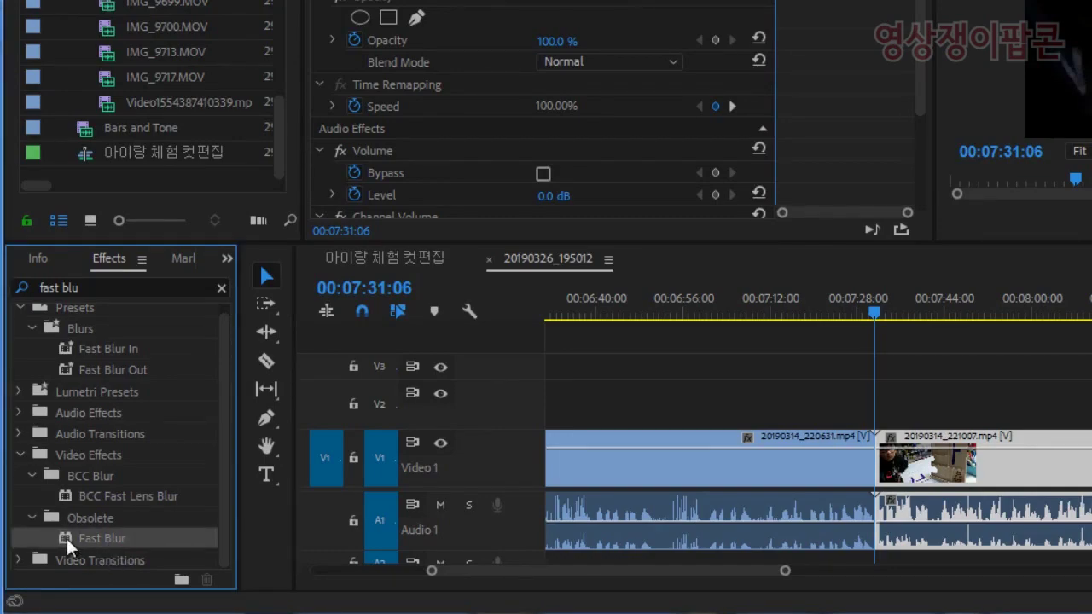
left_click_drag(66, 539, 999, 462)
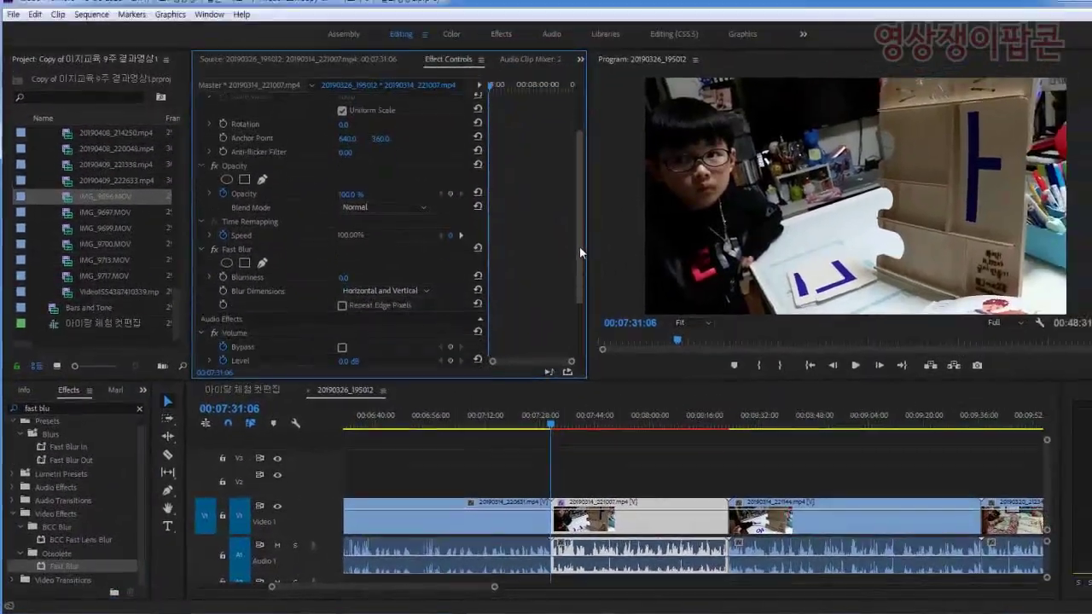
left_click_drag(579, 252, 579, 275)
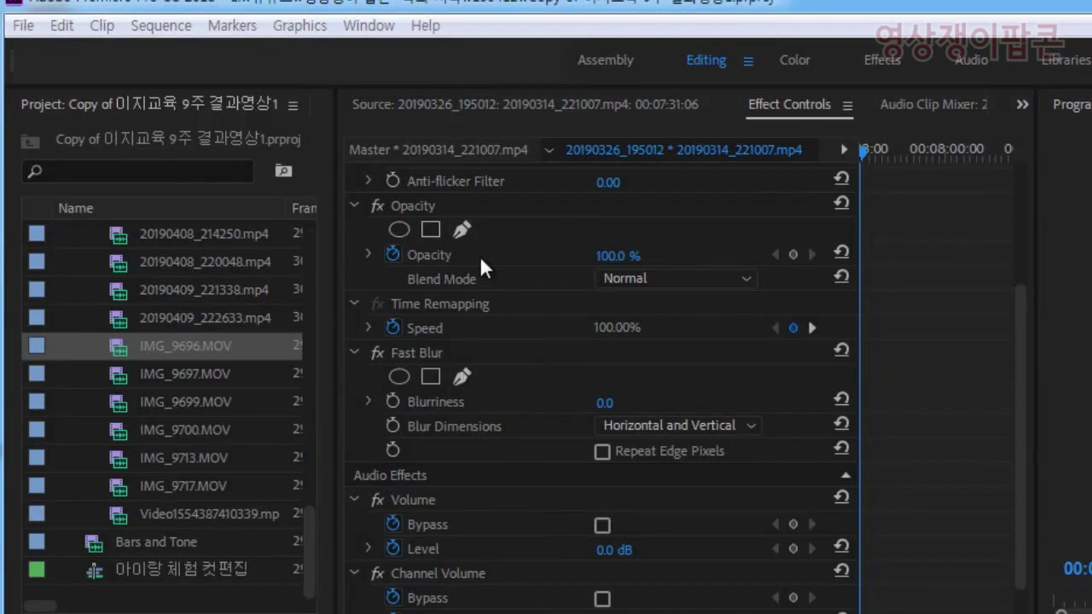
key("ctrl+alt+d")
mouse_move(554, 276)
left_mouse_down()
mouse_move(353, 213)
mouse_move(342, 186)
left_mouse_up()
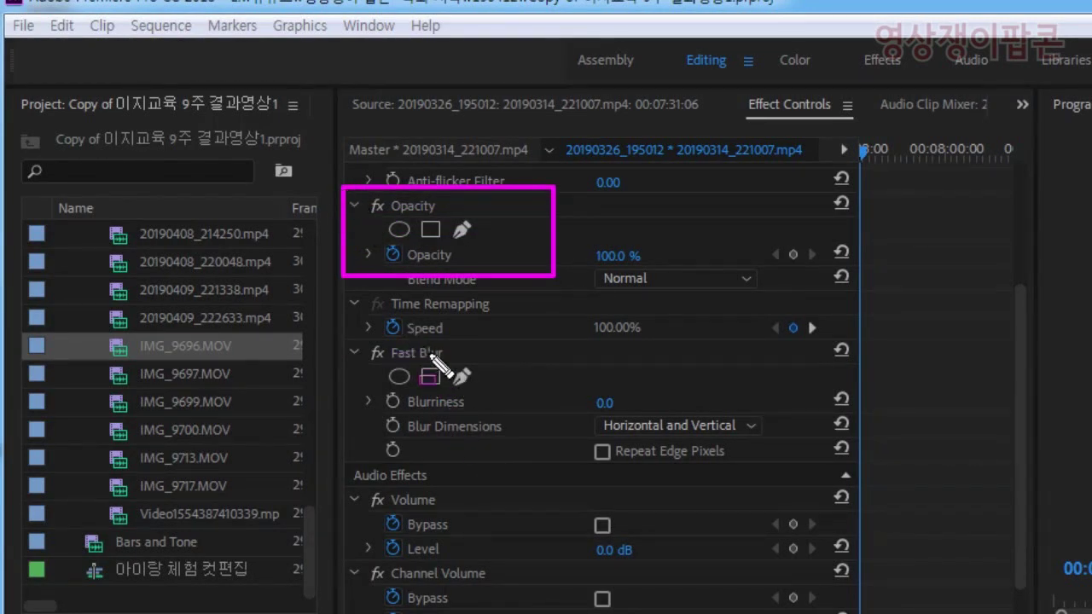
left_click_drag(555, 402, 350, 340)
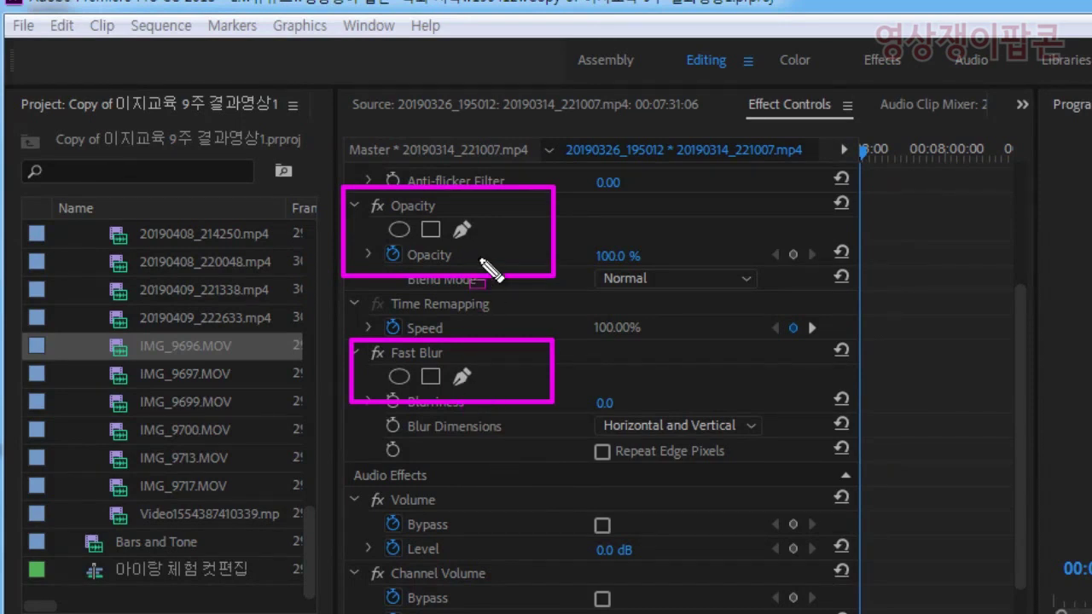
left_click(508, 232)
left_click_drag(501, 197, 519, 239)
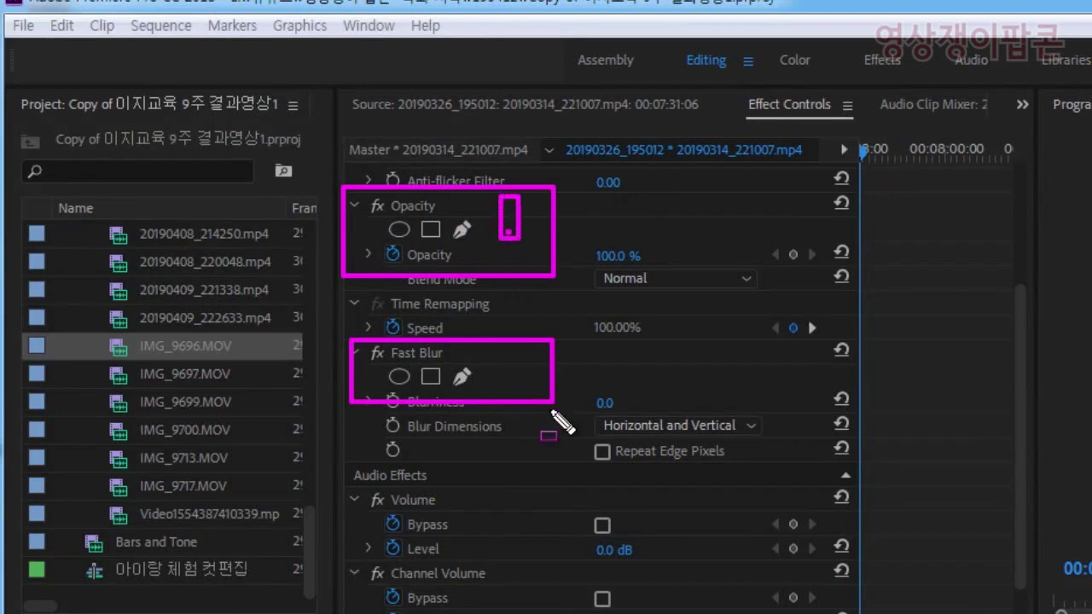
left_click(509, 382)
key("Escape")
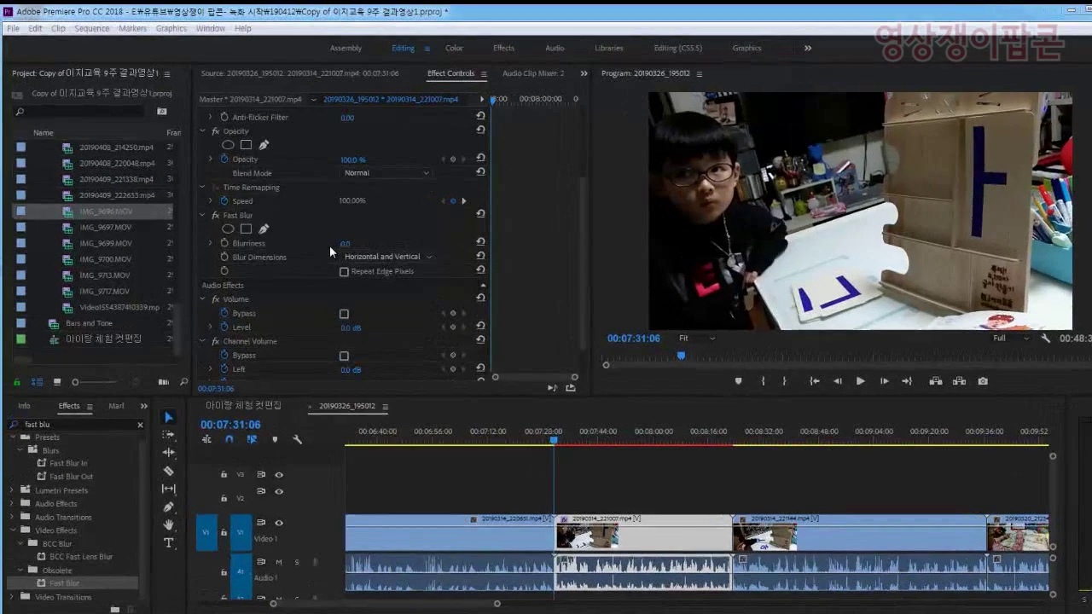
key("ctrl+shift+d")
left_click_drag(275, 247, 283, 253)
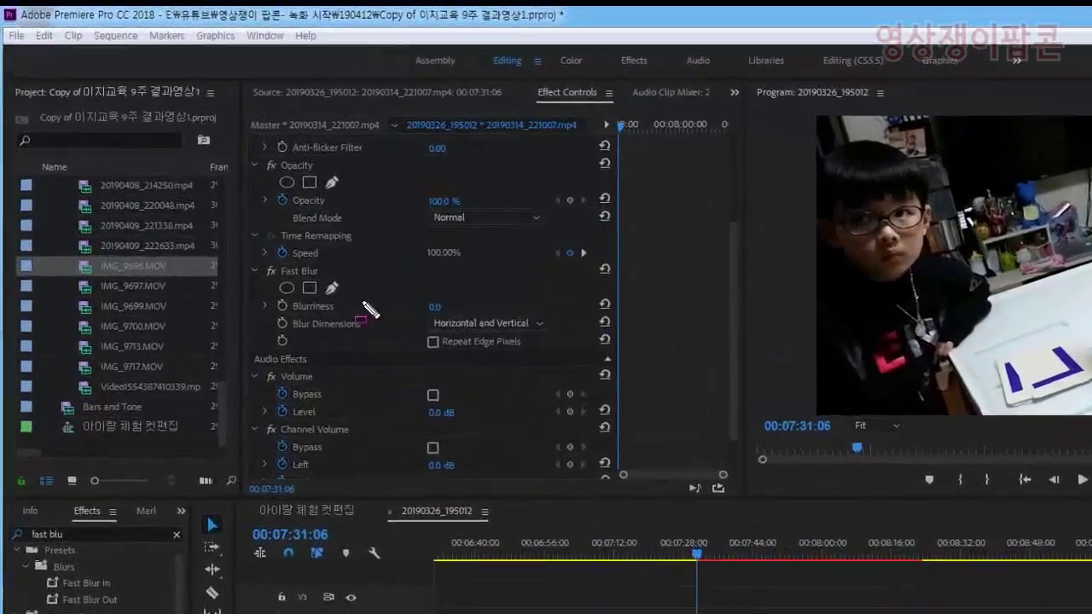
left_click_drag(437, 368, 313, 331)
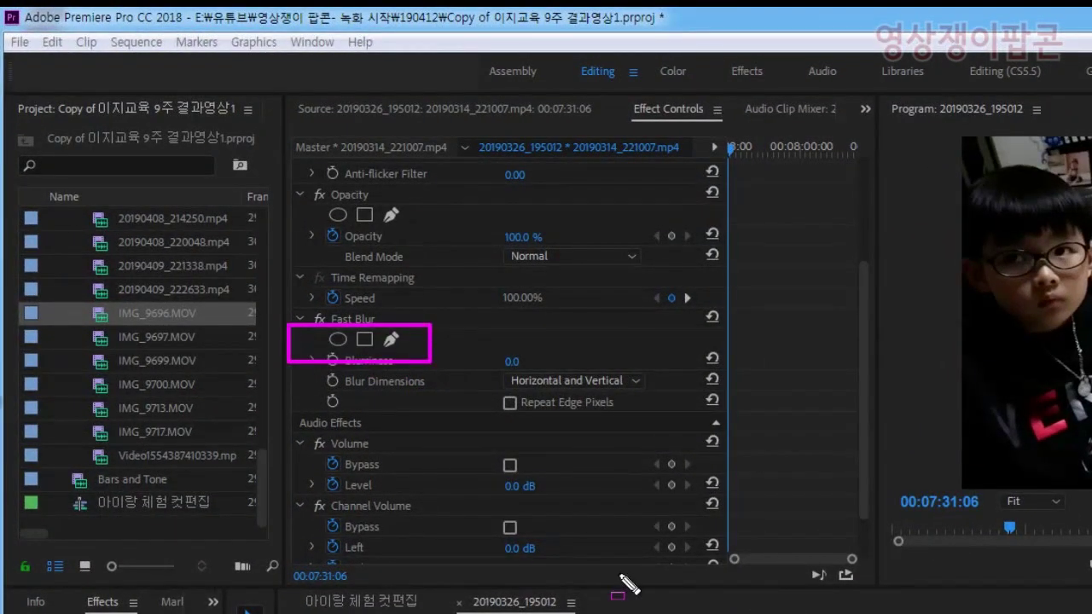
key("ctrl+shift+d")
- Try an ellipse mask on Fast Blur, widened and moved over the dark screen in the background, and delete the mask
left_click(336, 340)
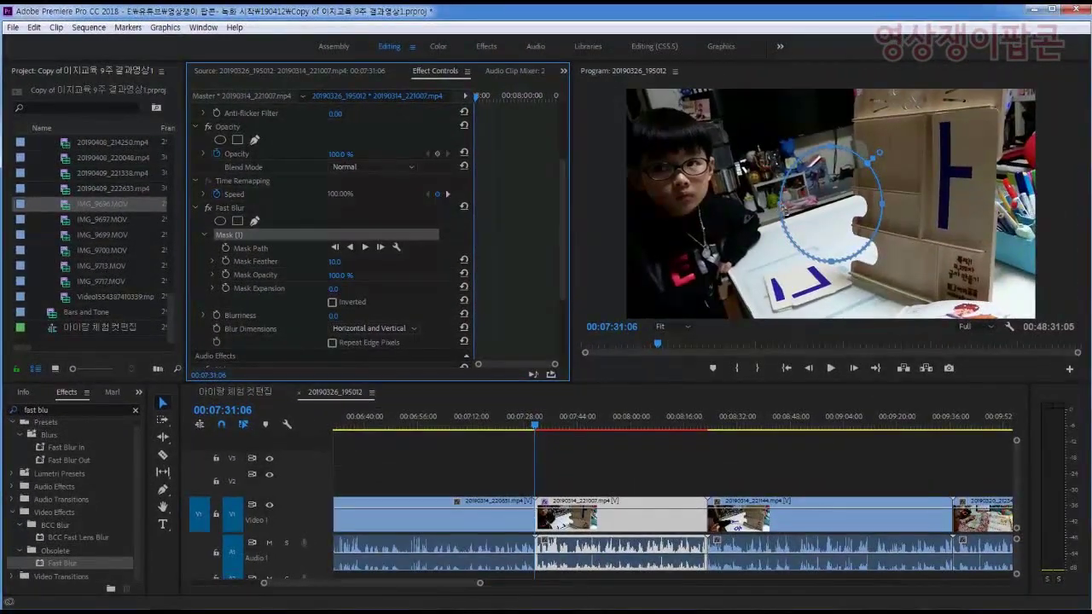
left_click_drag(782, 206, 707, 205)
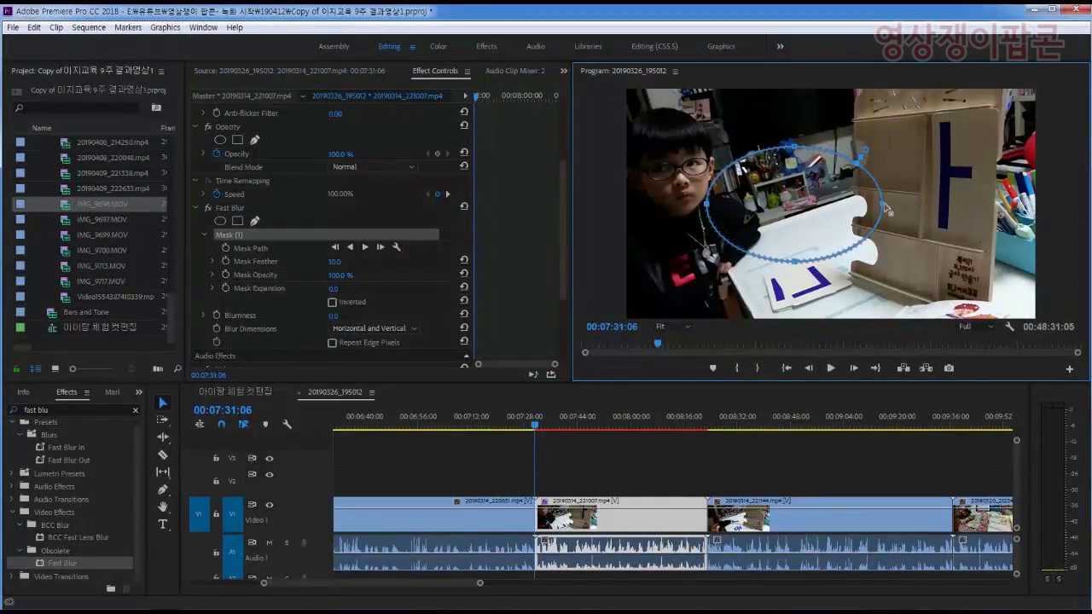
left_click_drag(784, 201, 774, 137)
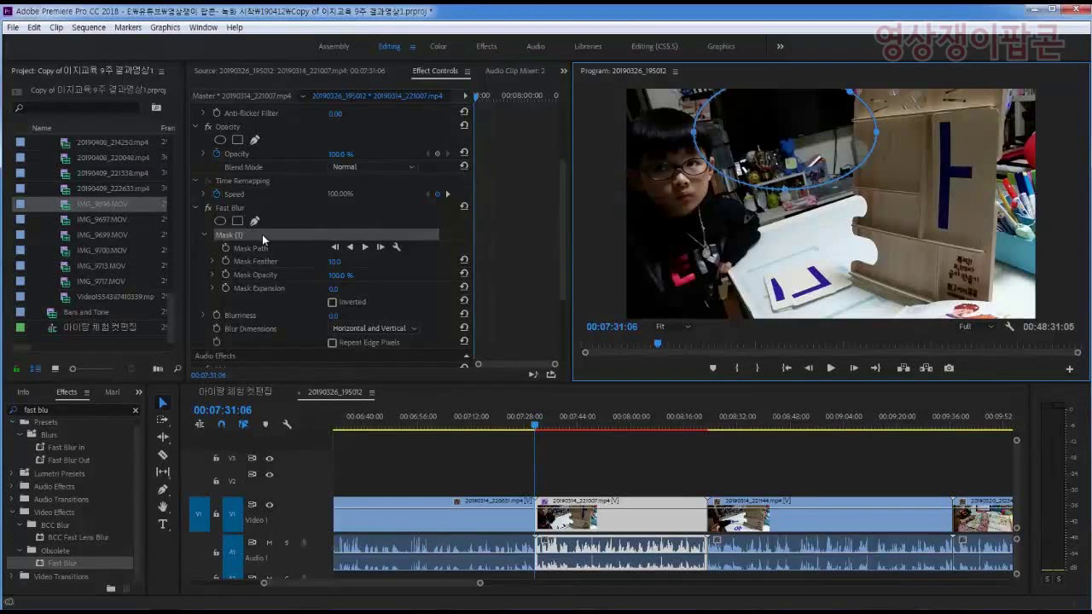
left_click(222, 233)
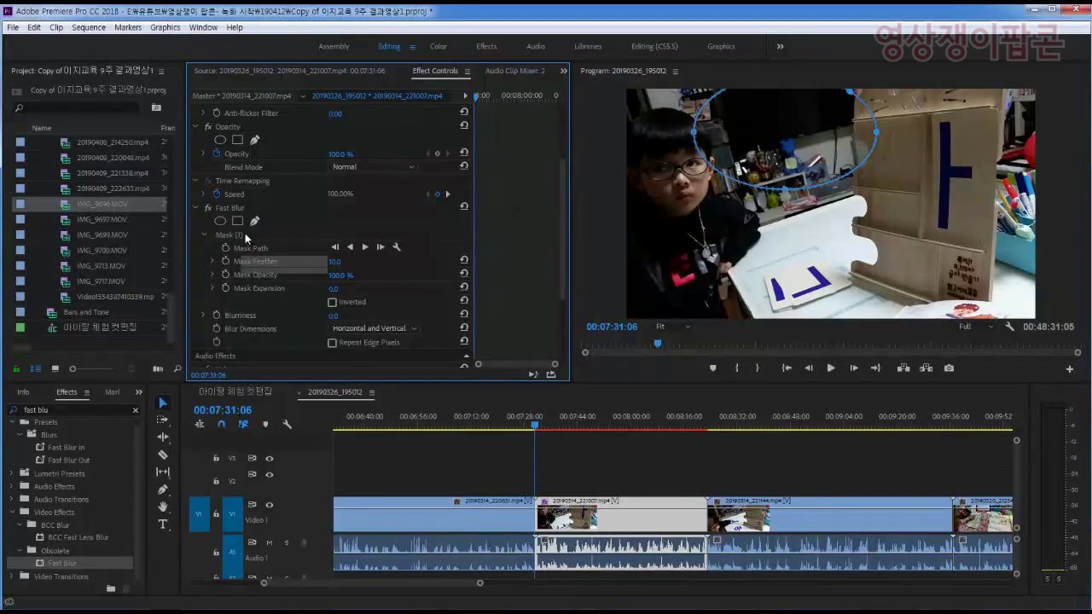
key("Delete")
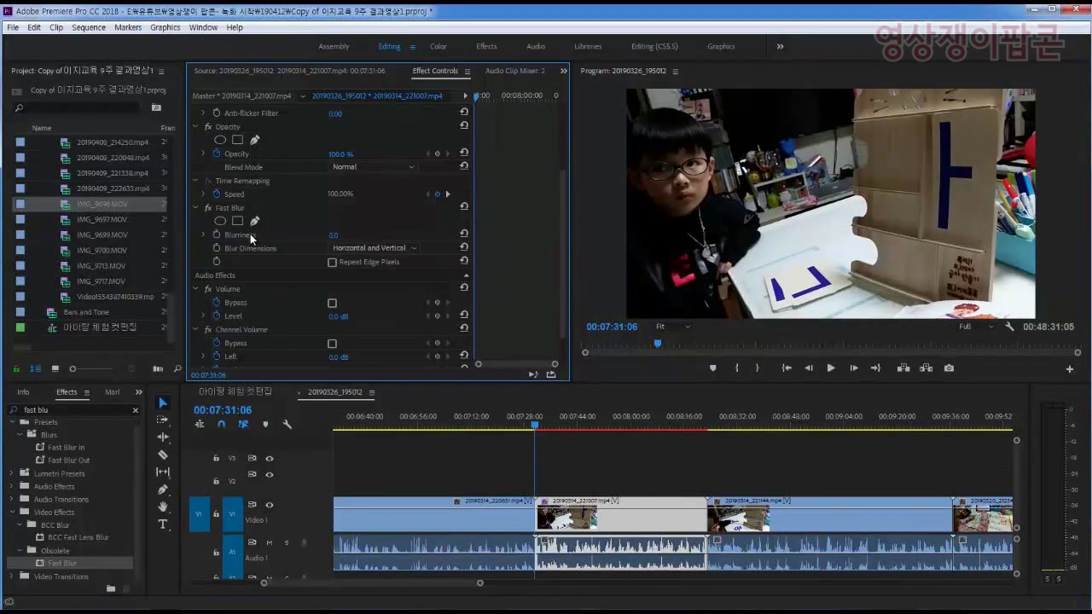
- Try a rectangular mask on Fast Blur, moved to the upper edge of the picture, and delete the mask
left_click(237, 222)
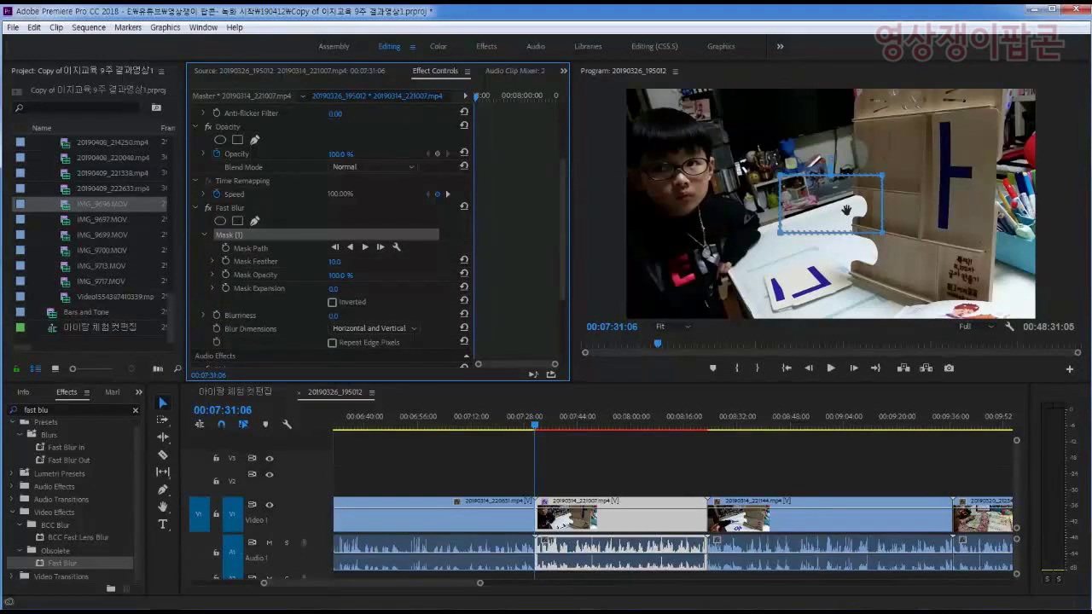
left_click_drag(845, 209, 785, 89)
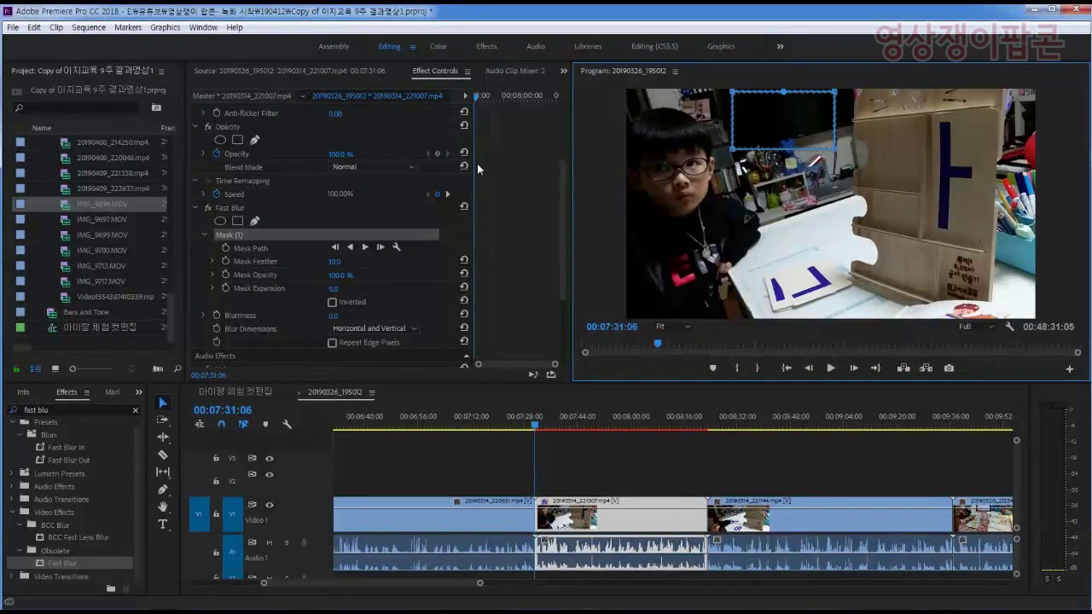
left_click(218, 236)
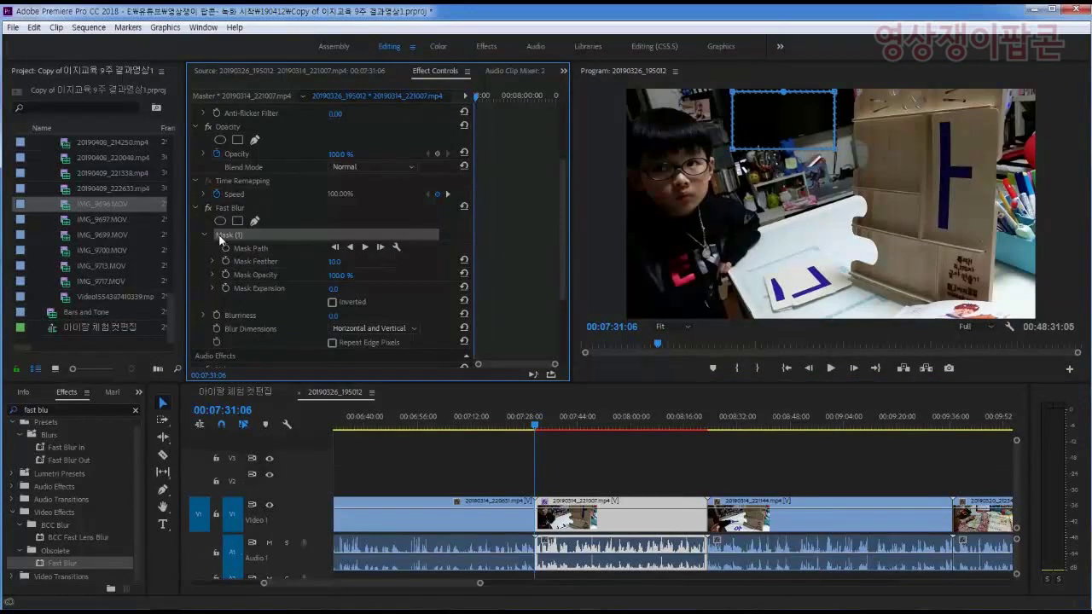
key("Delete")
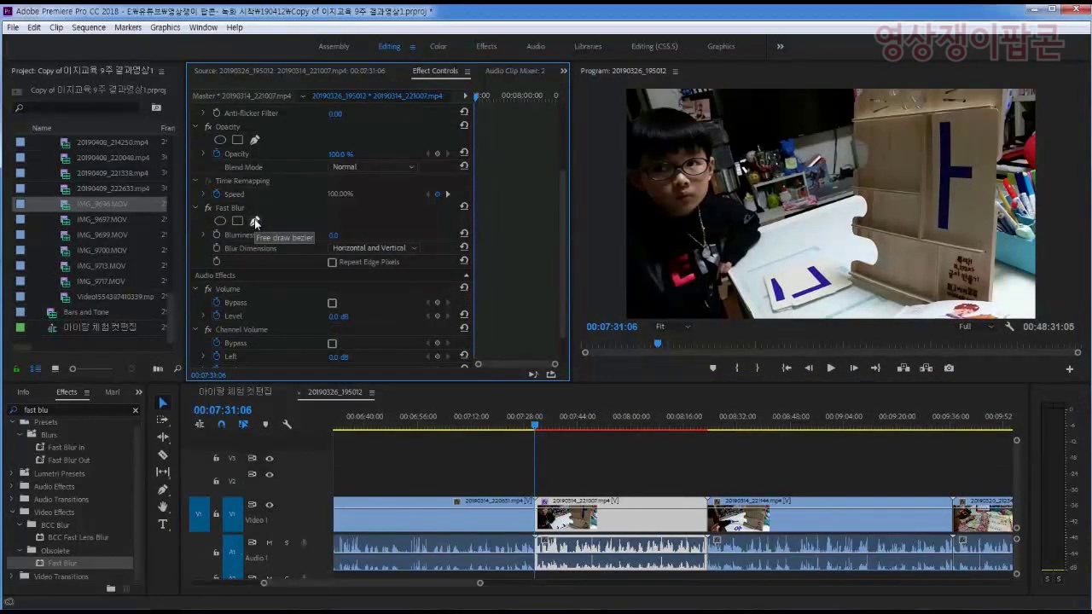
- Draw a free-form Bezier mask for Fast Blur around the background between the boy and the wooden board, with the Program Monitor maximized
left_click(254, 222)
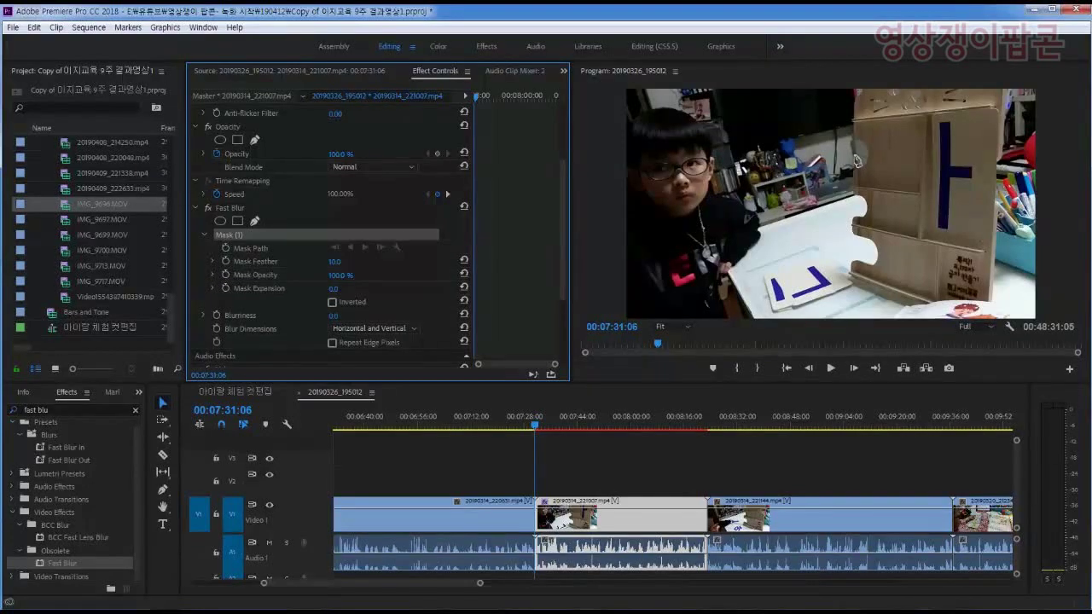
key("grave")
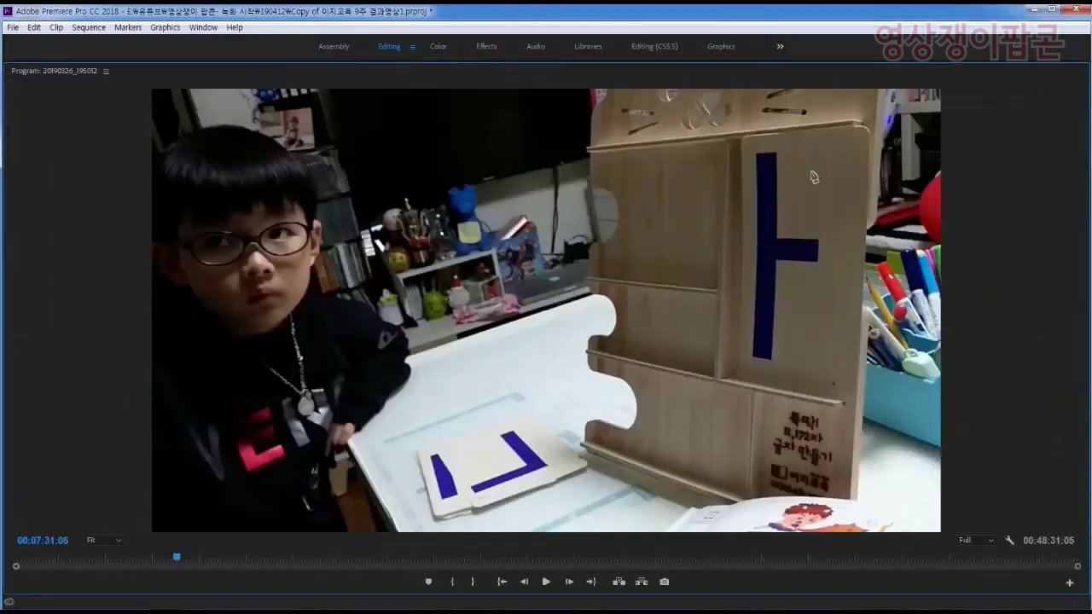
key("grave")
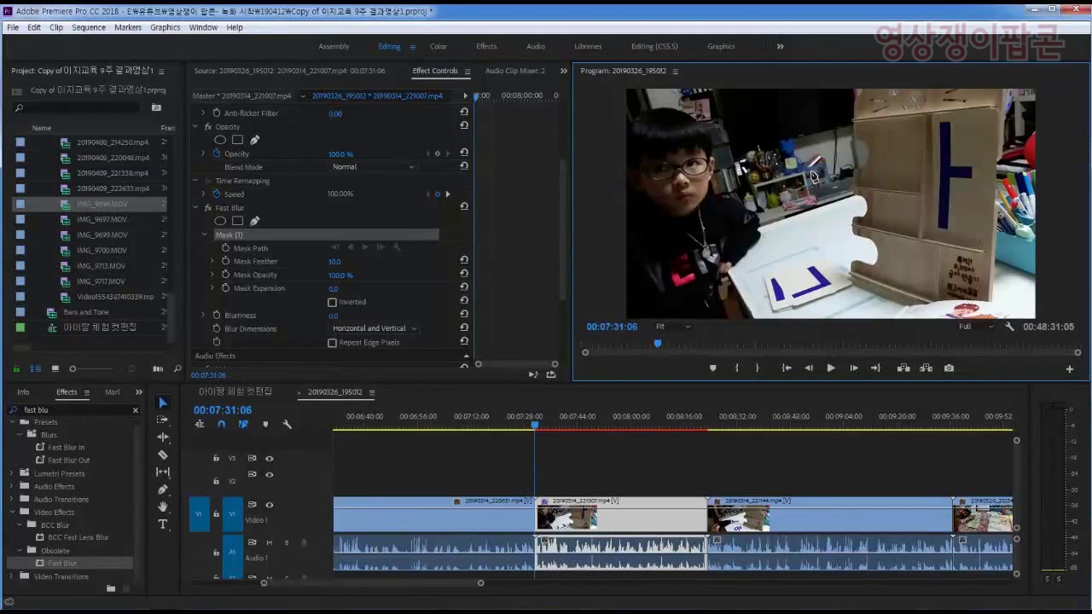
key("grave")
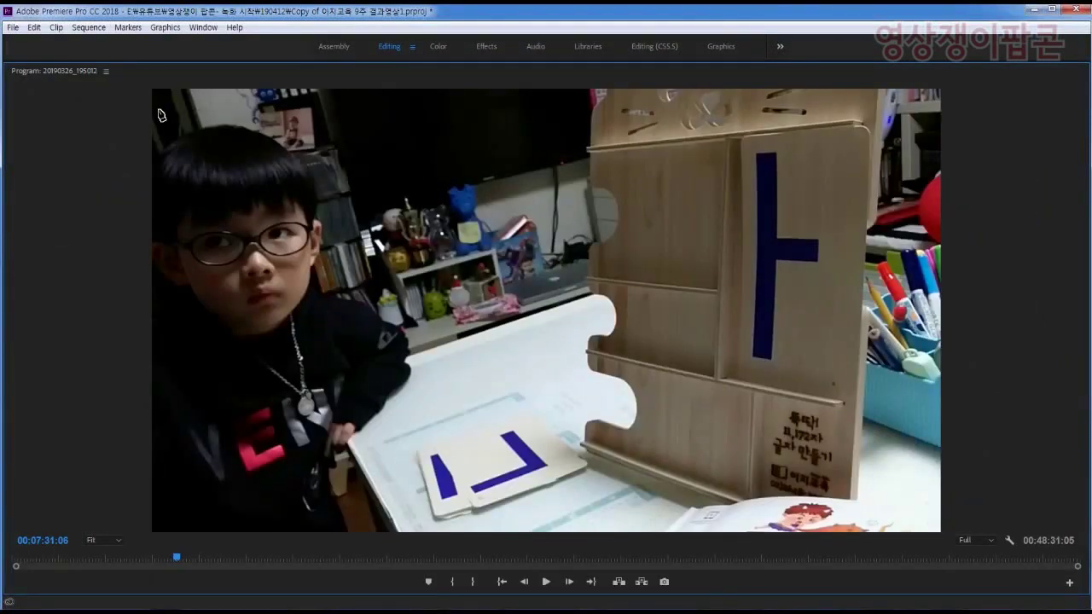
left_click(207, 106)
left_click(311, 121)
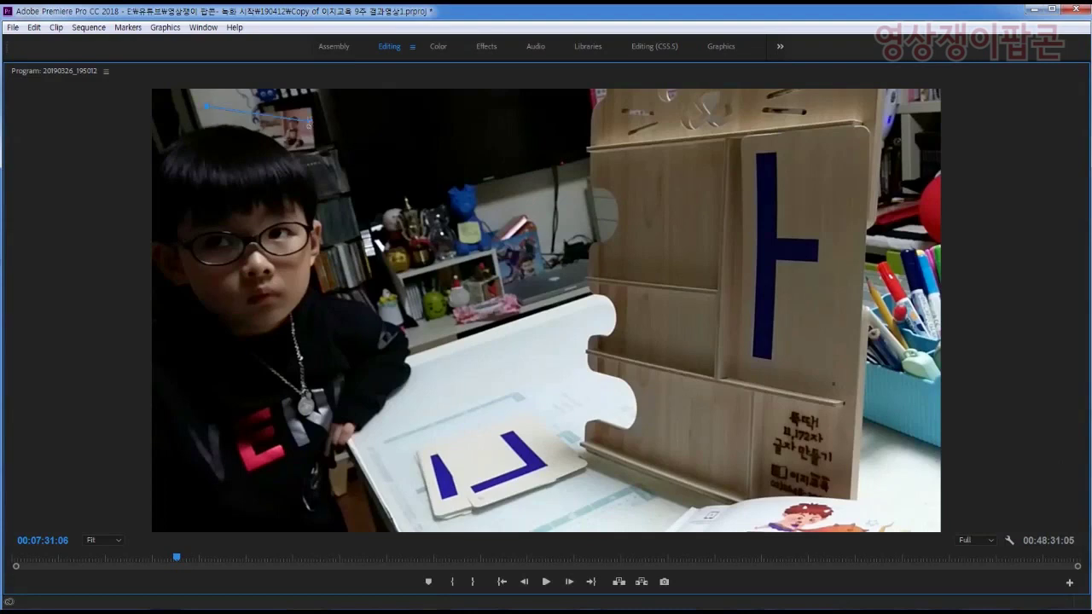
left_click(337, 186)
left_click(351, 270)
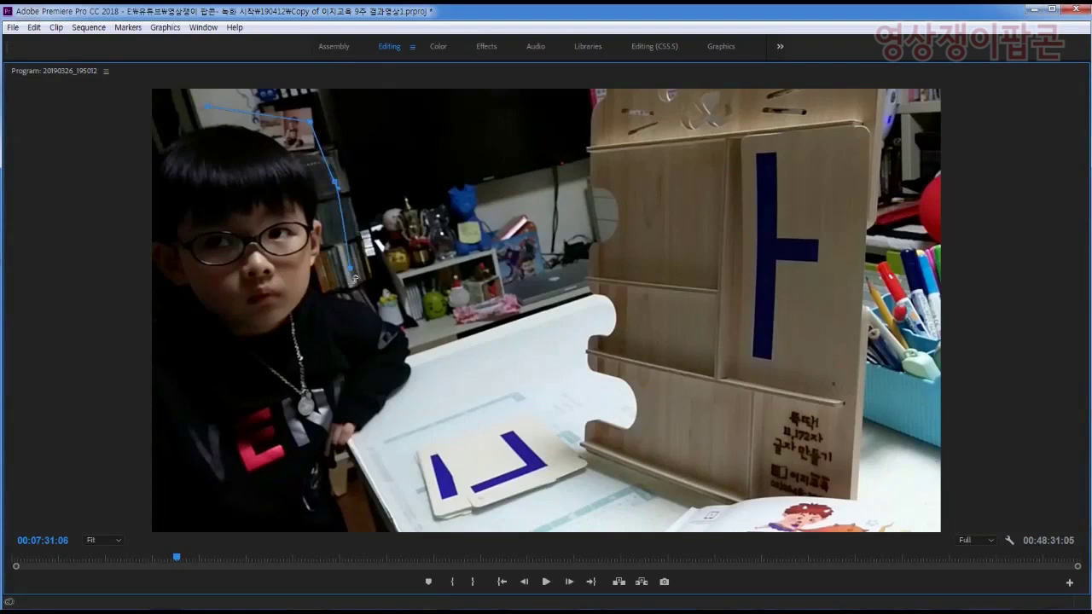
left_click(417, 319)
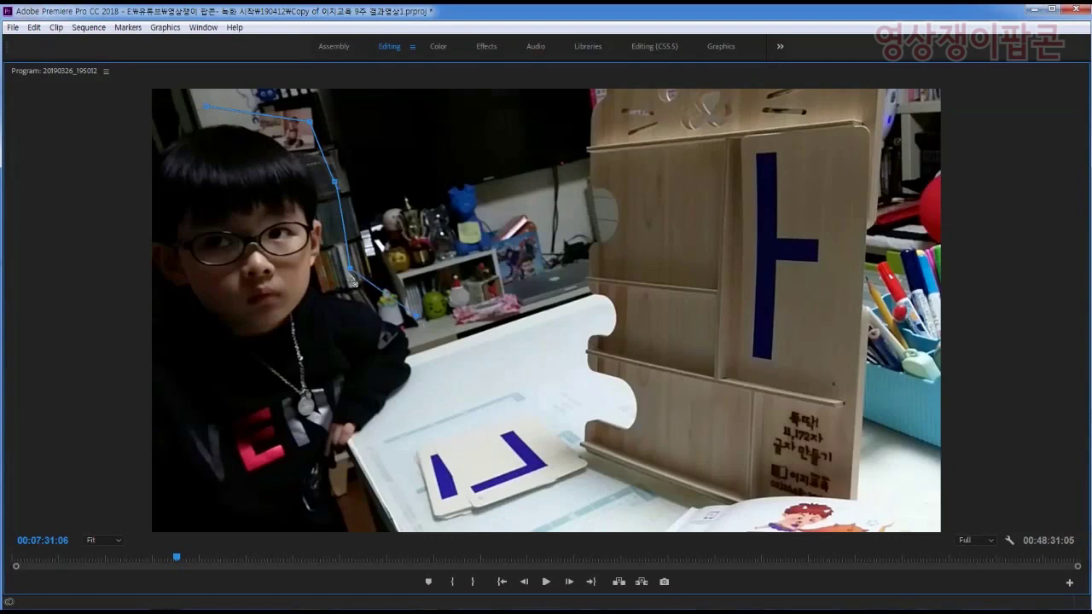
left_click(563, 280)
left_click_drag(565, 278, 586, 264)
left_click(571, 100)
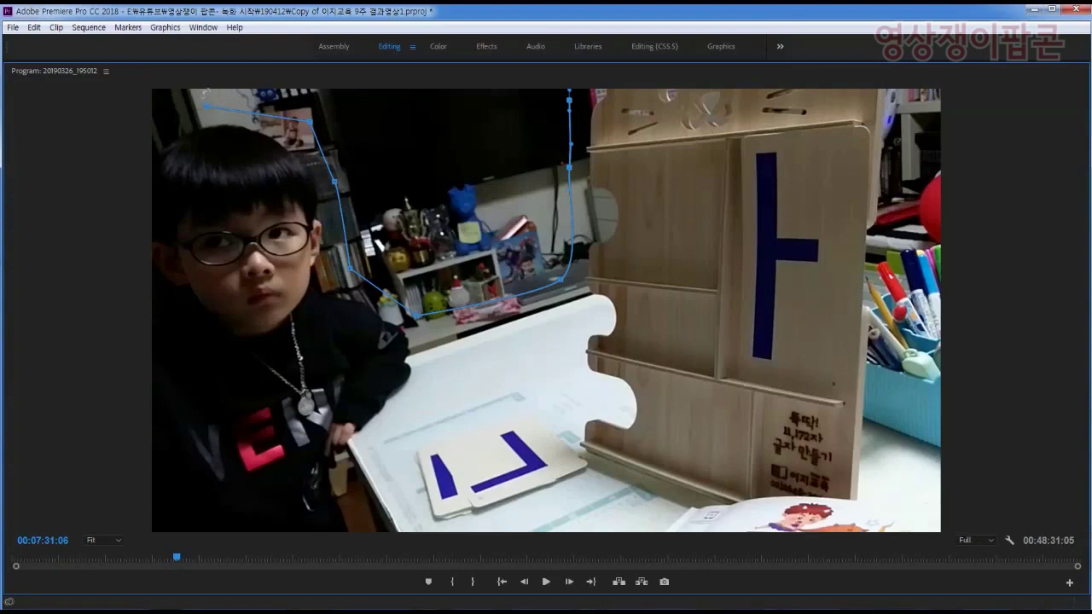
- Close the mask path at its starting point above the boy's head and restore the Program Monitor to normal size
left_click_drag(207, 106, 262, 100)
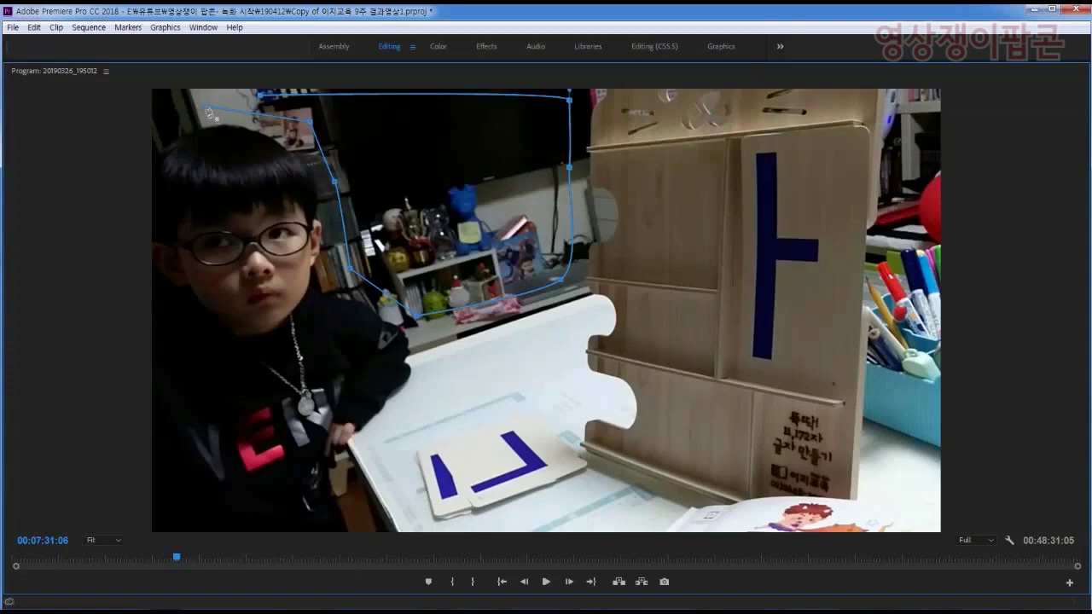
left_click(209, 112)
left_click_drag(207, 106, 224, 107)
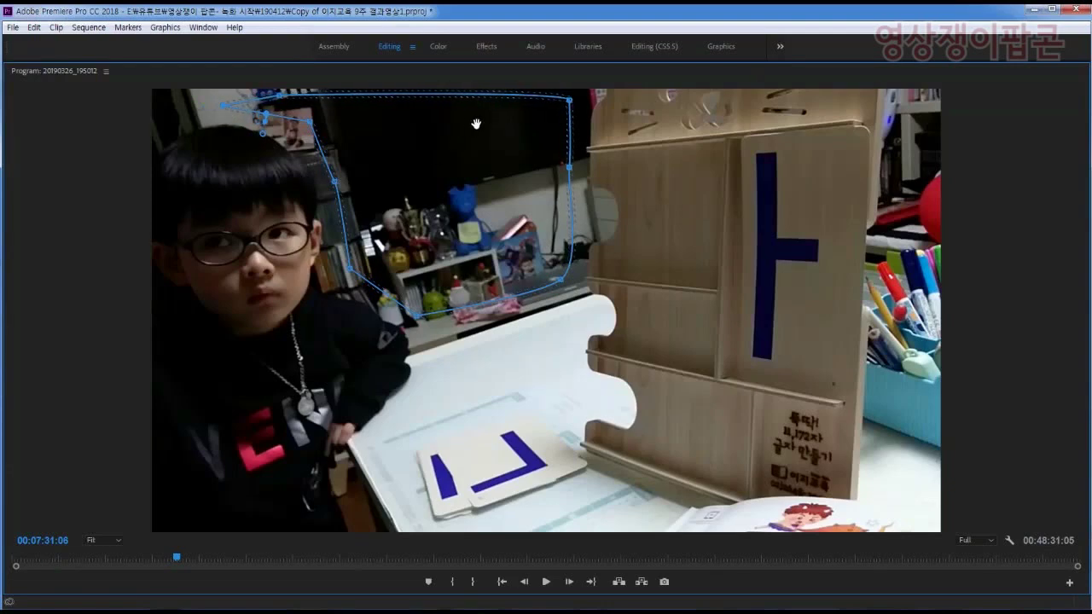
left_click(290, 99)
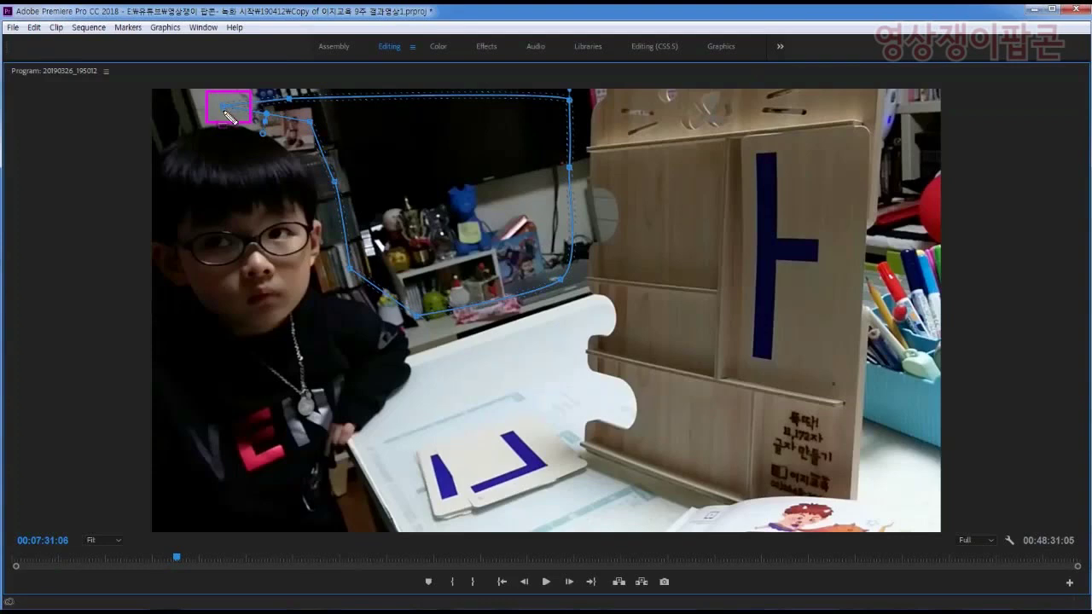
left_click(224, 117)
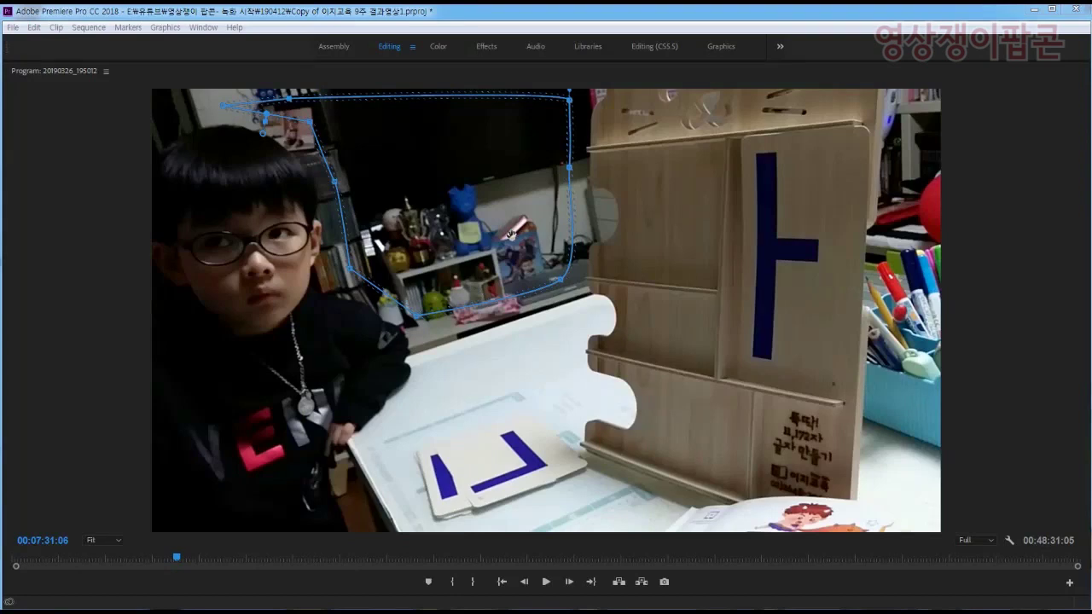
key("grave")
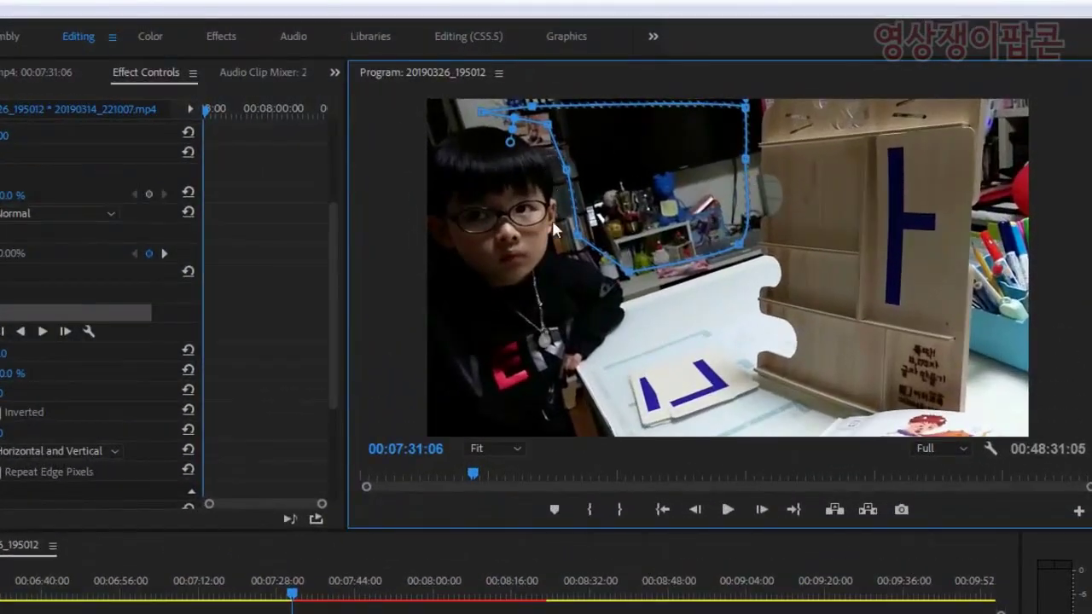
- Reshape the Fast Blur mask around 00:07:41:28 to run above the boy's outstretched arm and take in the background beside his head
mouse_move(331, 593)
left_mouse_down()
mouse_move(362, 599)
mouse_move(352, 596)
left_mouse_up()
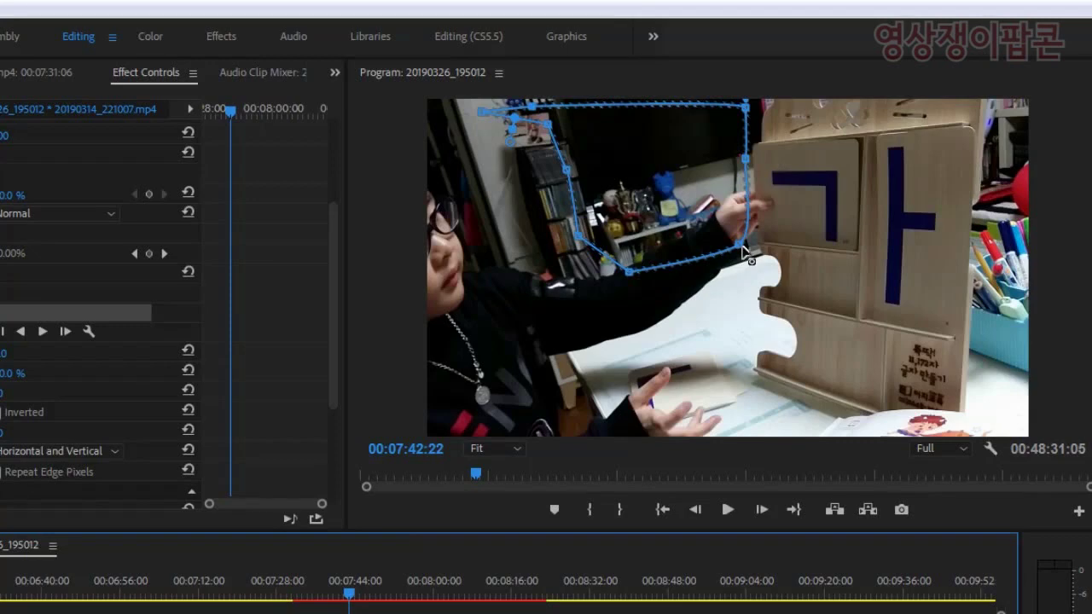
left_click_drag(741, 246, 623, 247)
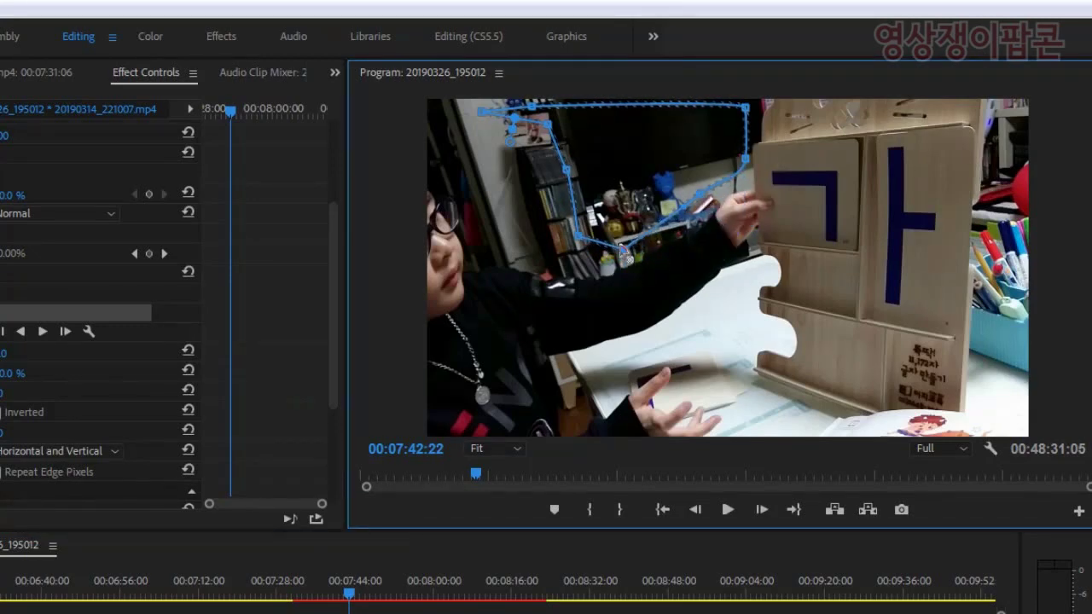
left_click_drag(375, 604, 348, 606)
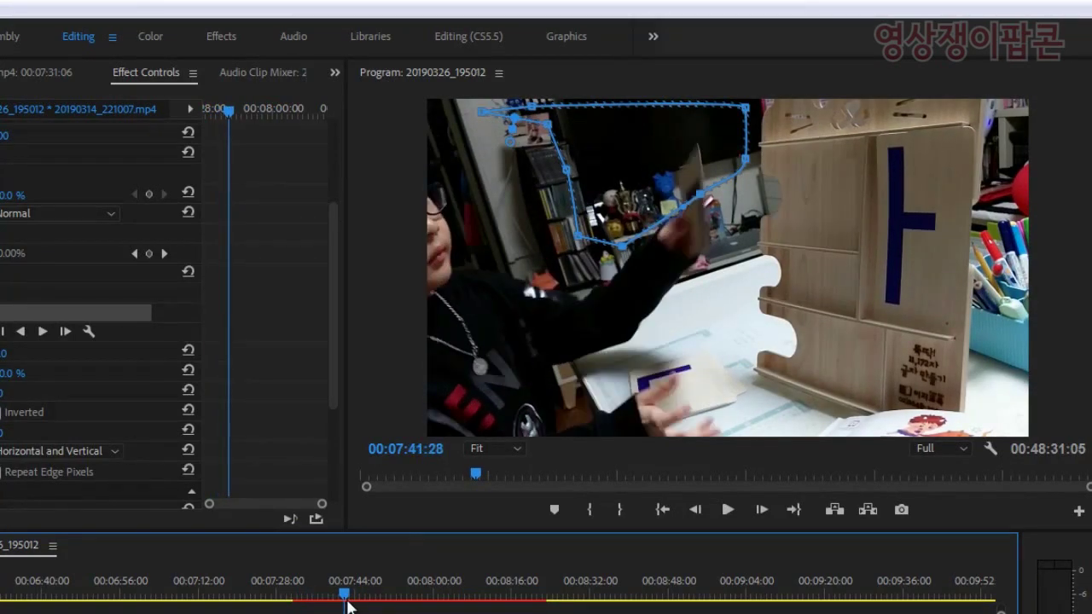
left_click_drag(567, 171, 488, 179)
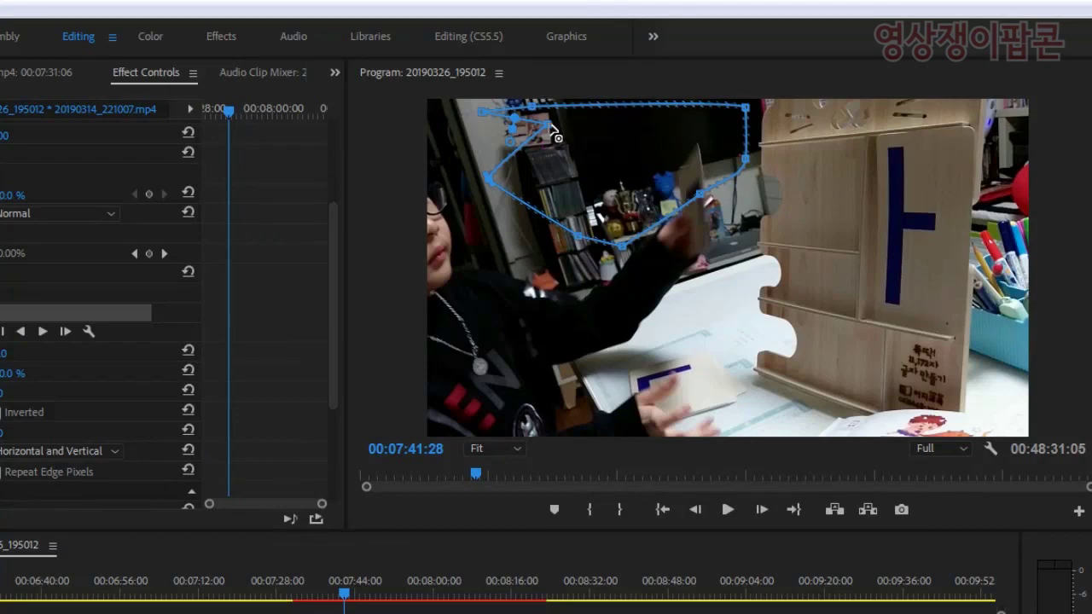
left_click(550, 127)
left_click_drag(551, 126, 447, 106)
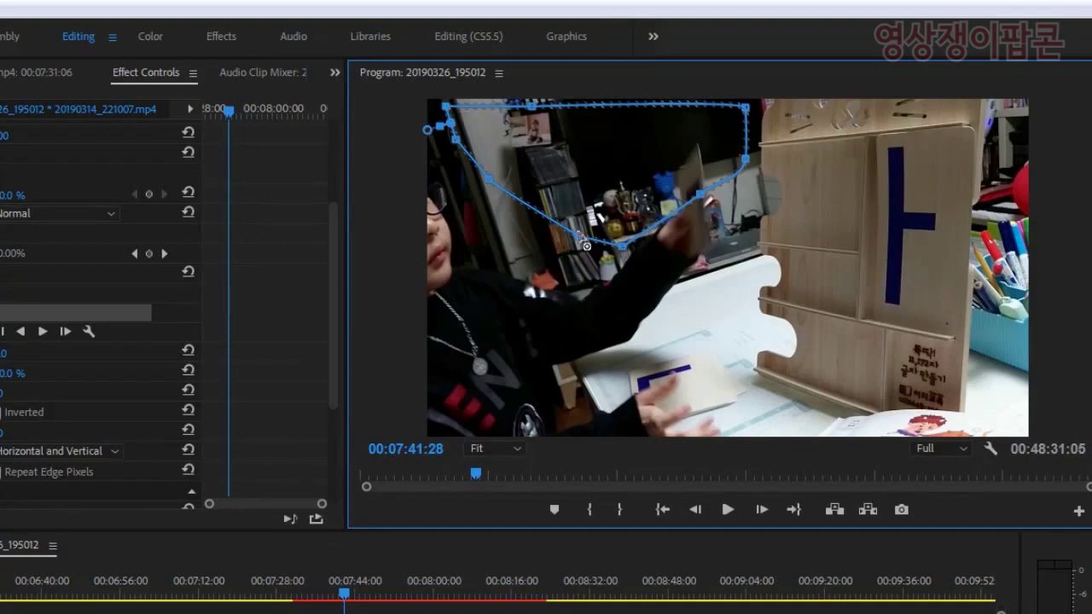
left_click_drag(586, 245, 520, 238)
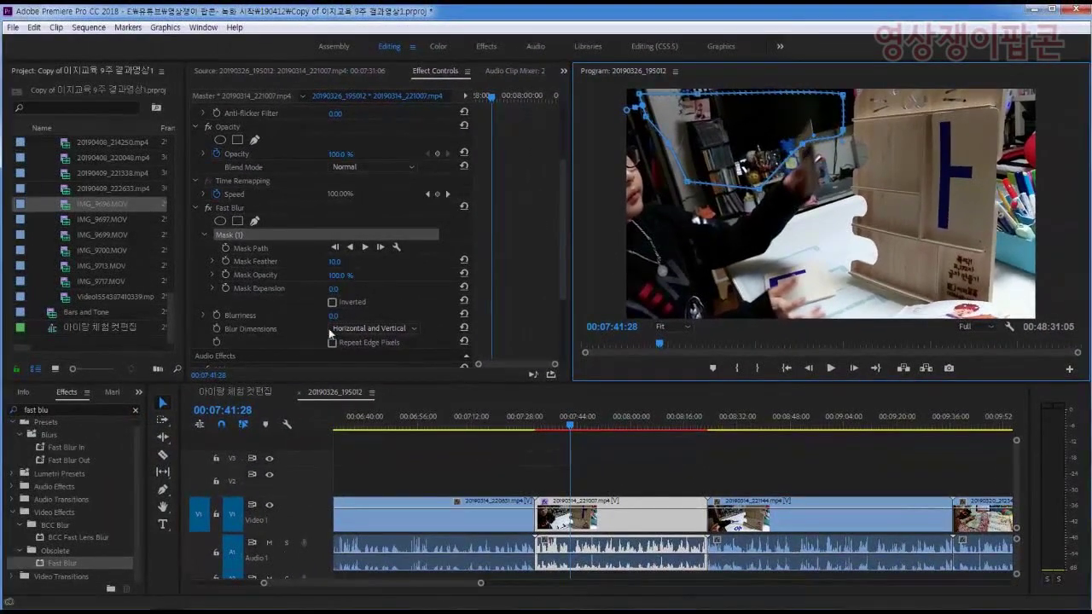
- Set the Fast Blur Blurriness to 15 and check the blurred area in the maximized Program Monitor and with the mask deselected
scroll(562, 273, "down", 2)
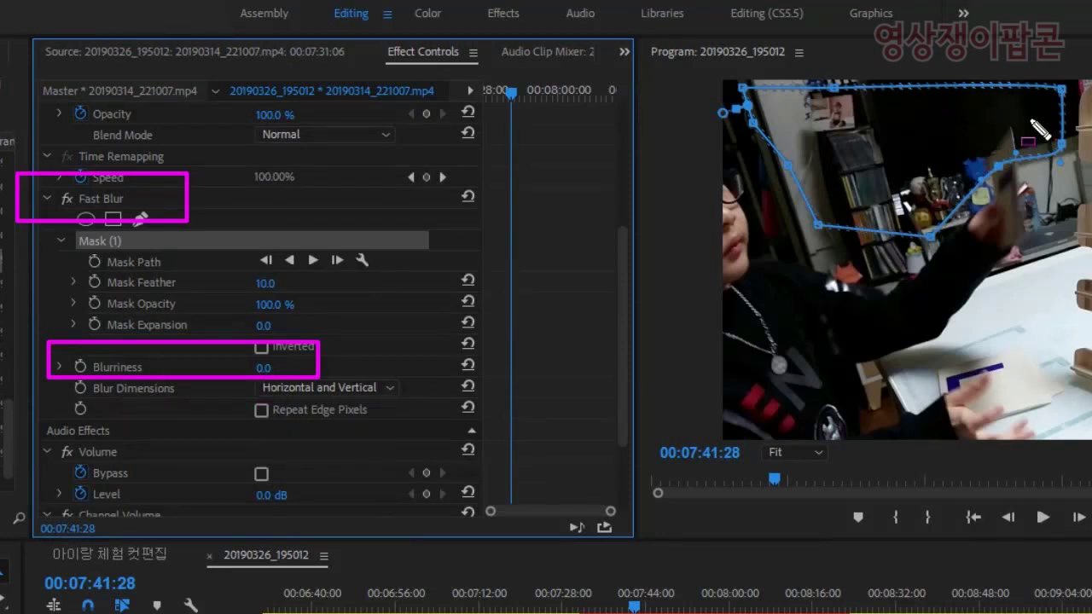
left_click(264, 368)
key("Return")
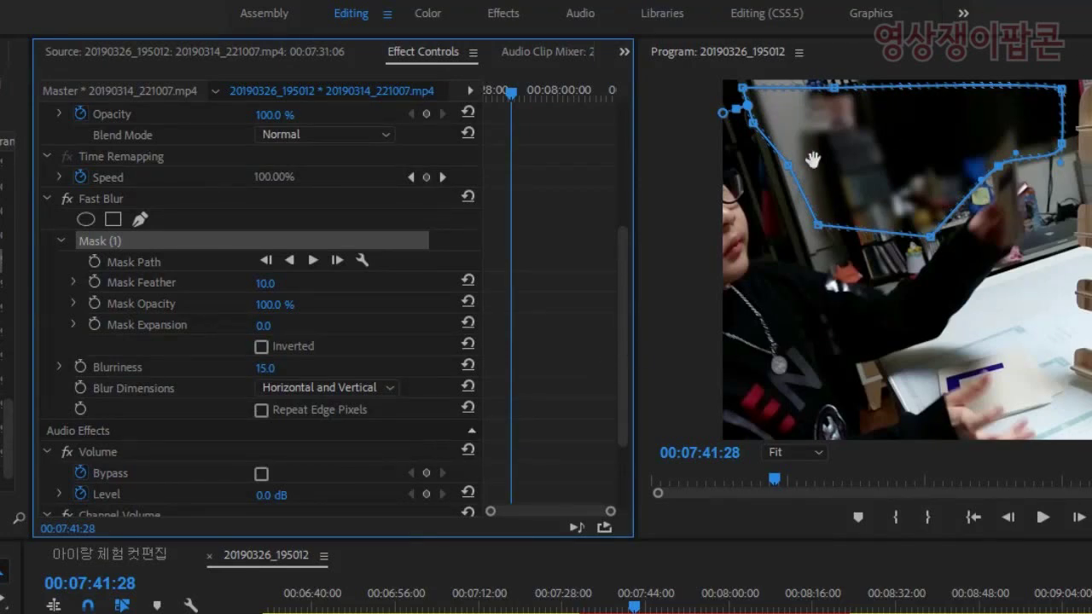
key("grave")
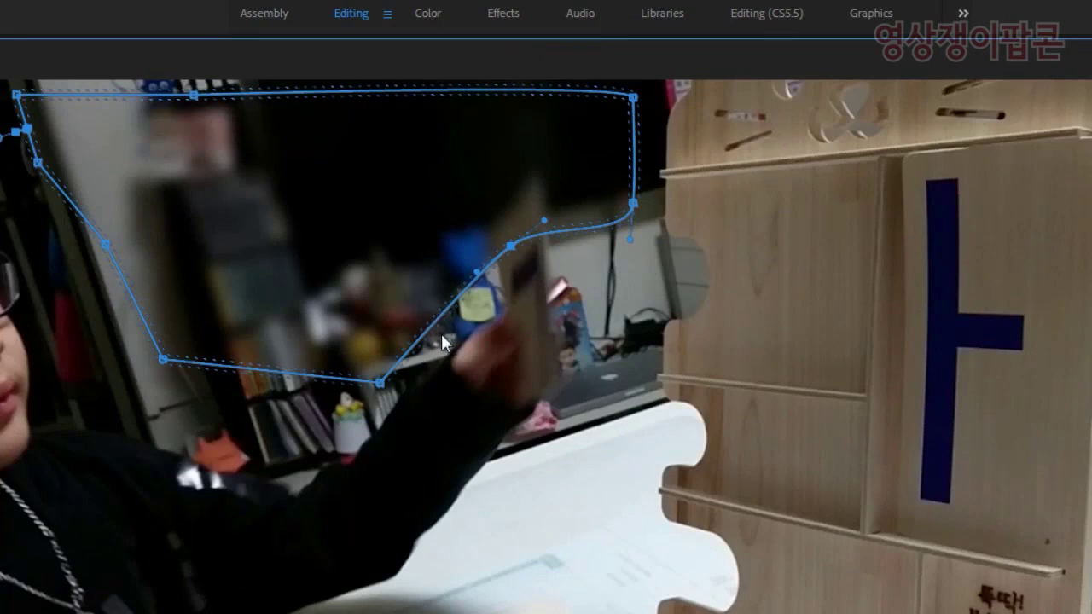
key("grave")
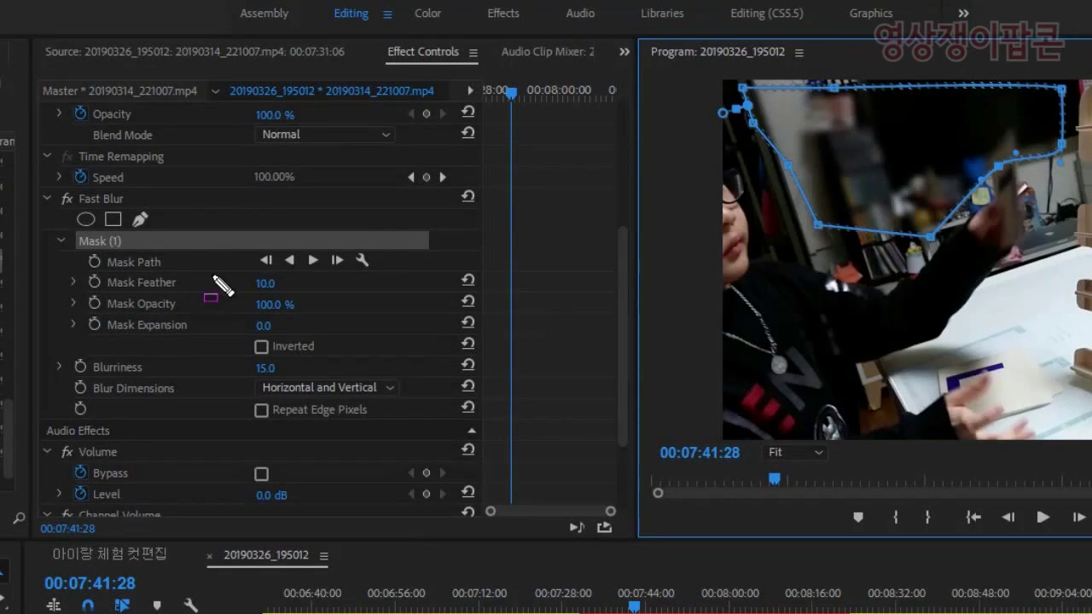
left_click(223, 215)
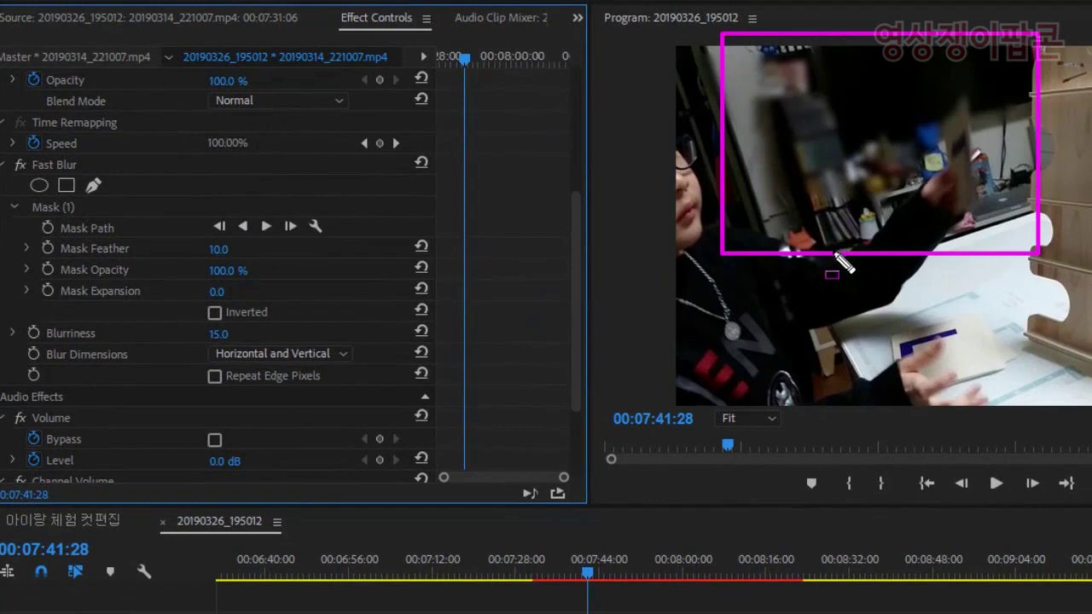
key("Escape")
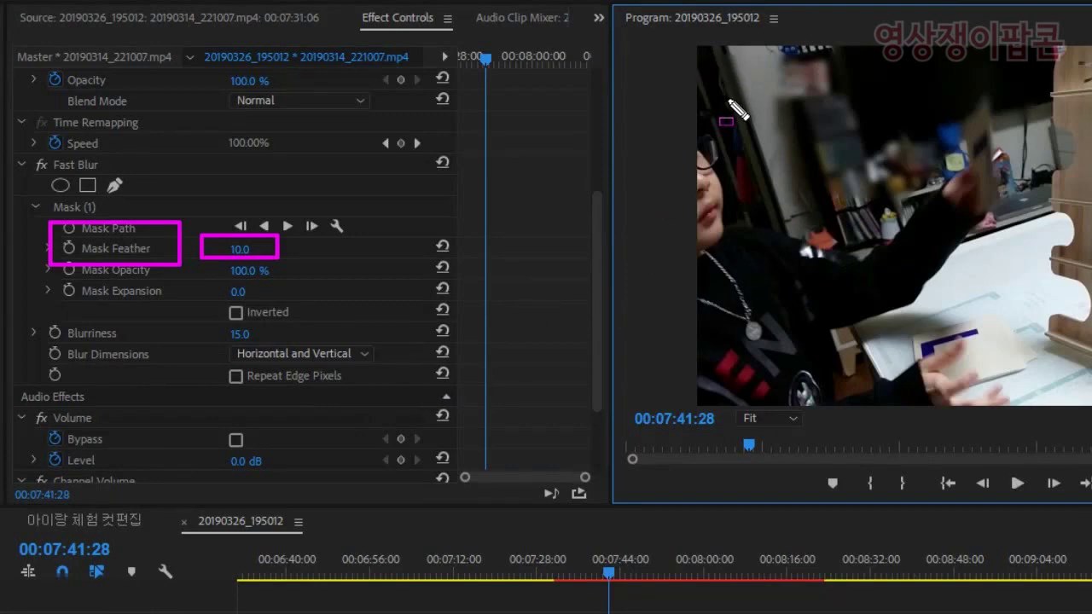
left_click_drag(825, 228, 740, 143)
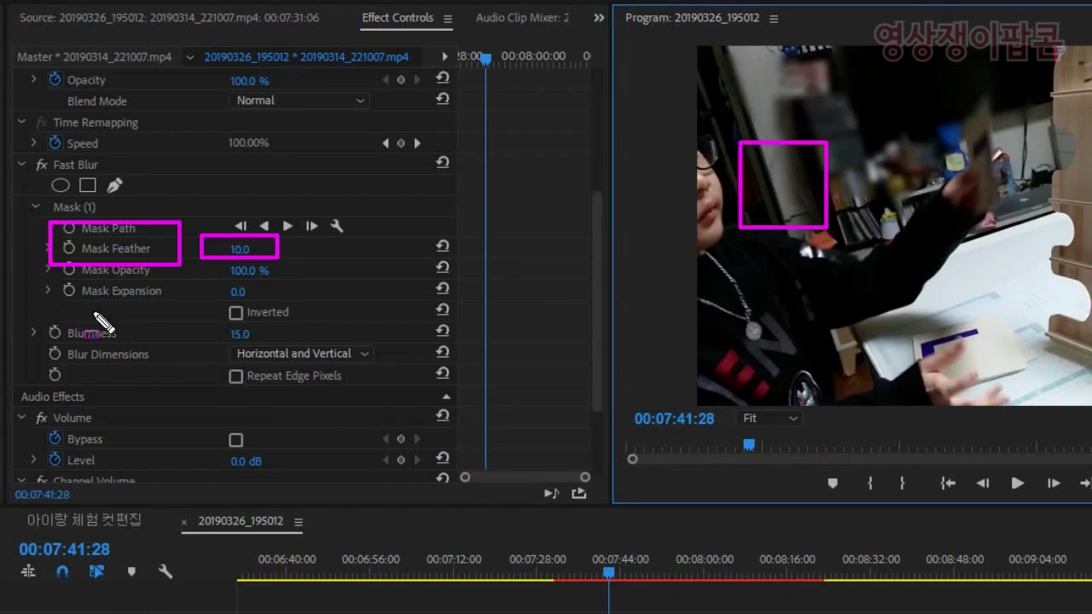
left_click_drag(178, 313, 63, 278)
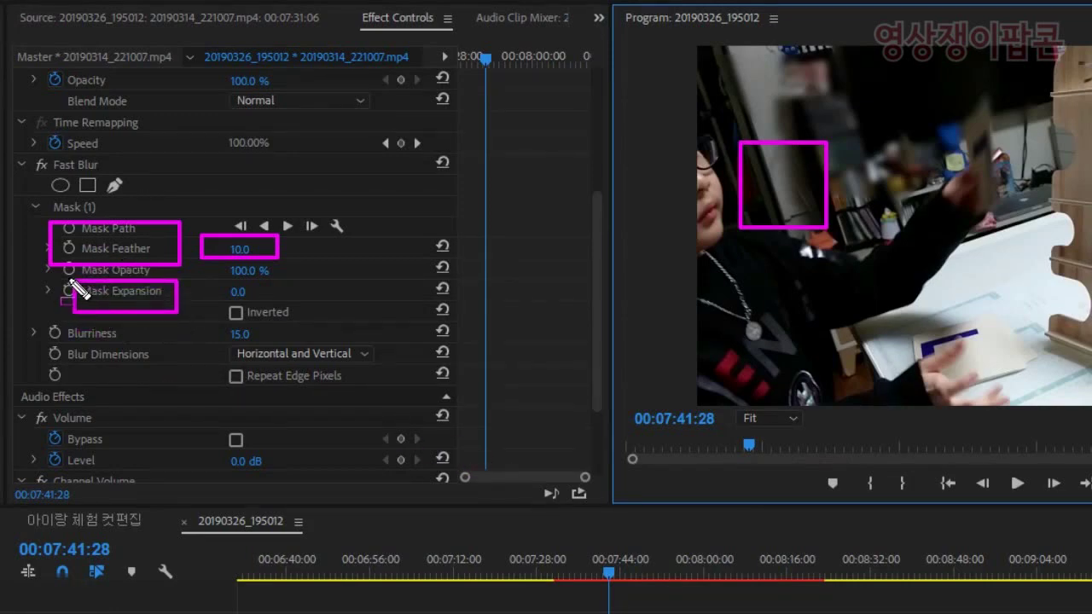
mouse_move(278, 305)
left_mouse_down()
mouse_move(237, 311)
mouse_move(218, 284)
left_mouse_up()
key("Escape")
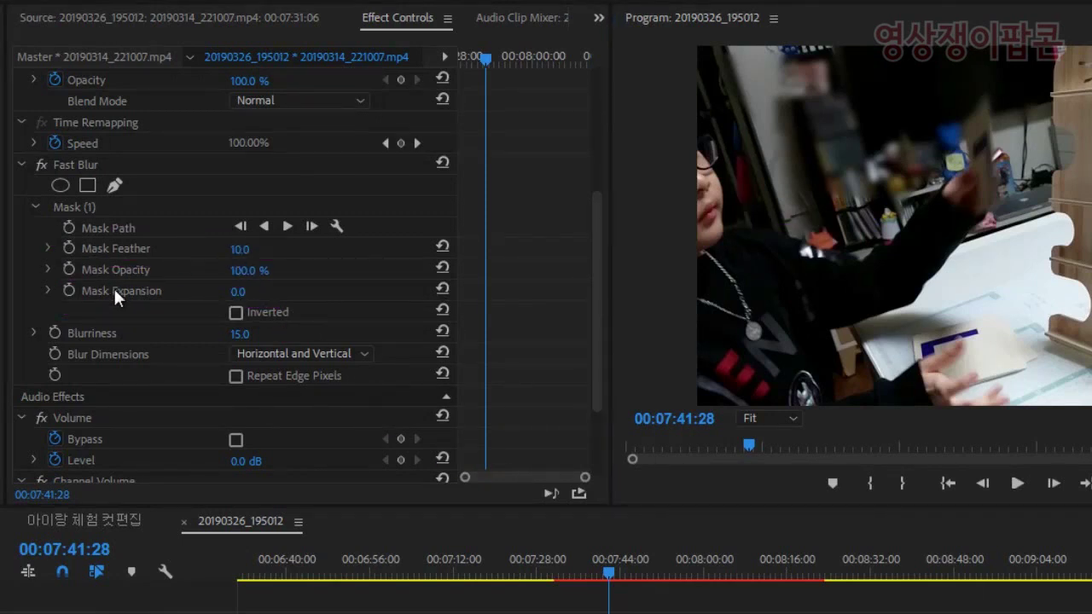
- Soften and widen the blur mask with a Mask Feather of 139 and a Mask Expansion of 75
left_click(69, 205)
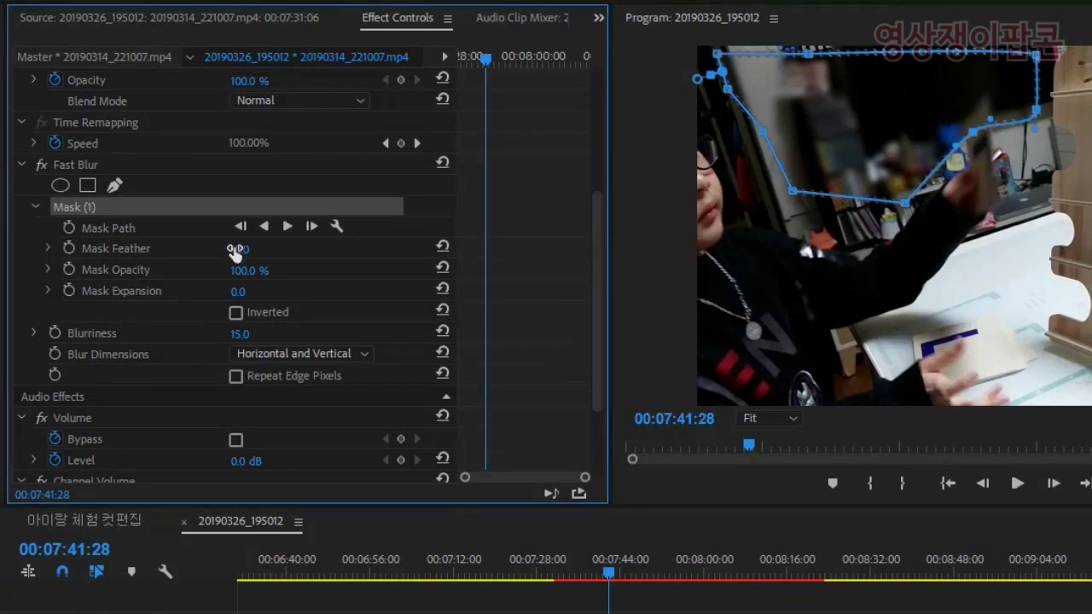
left_click_drag(246, 248, 296, 250)
left_click_drag(832, 184, 776, 132)
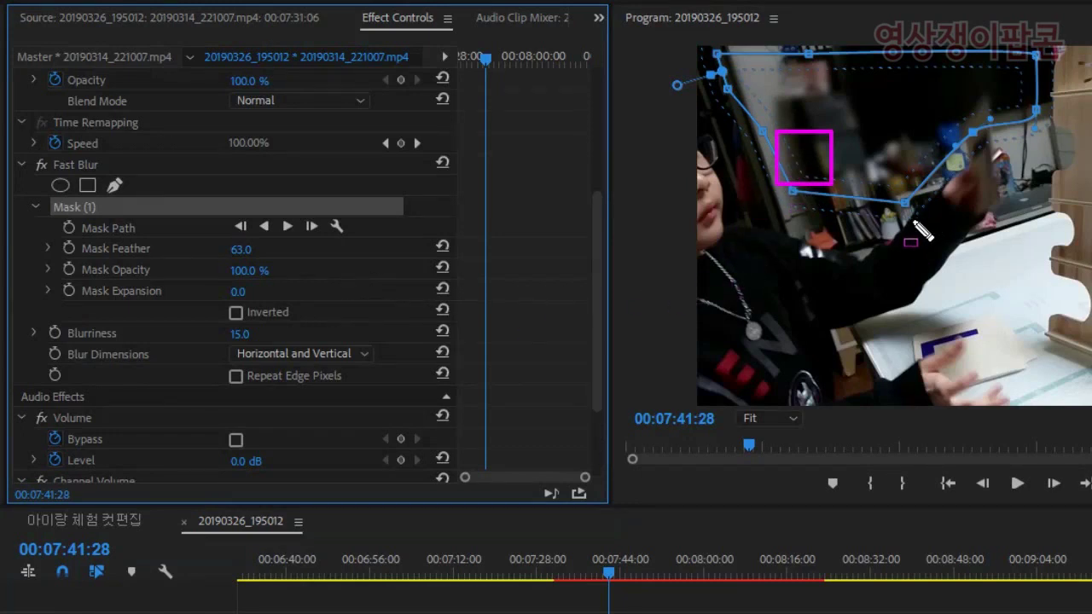
left_click_drag(238, 249, 287, 249)
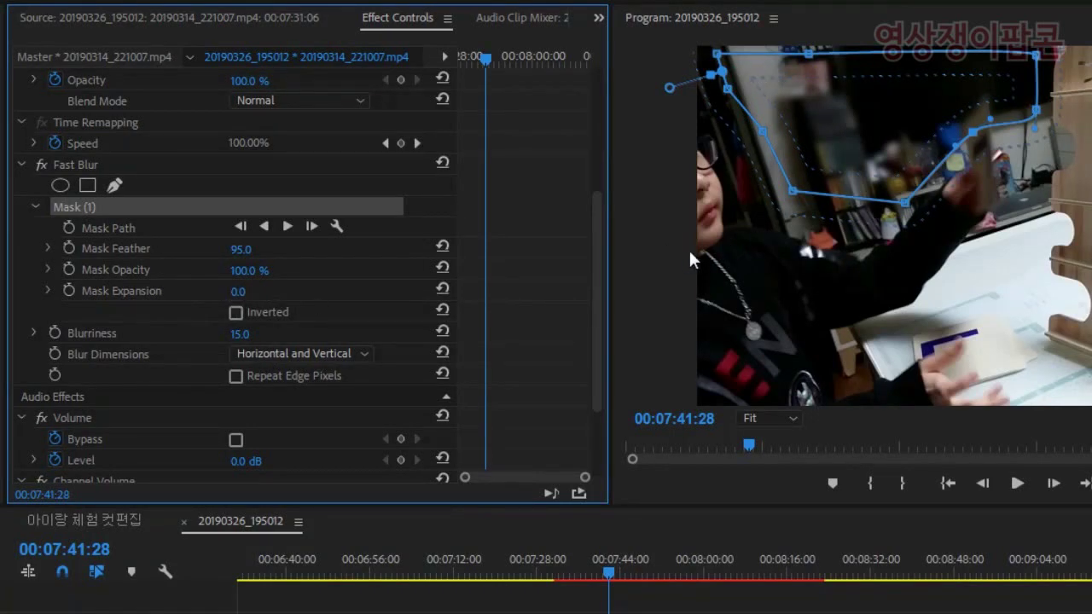
left_click_drag(240, 293, 269, 308)
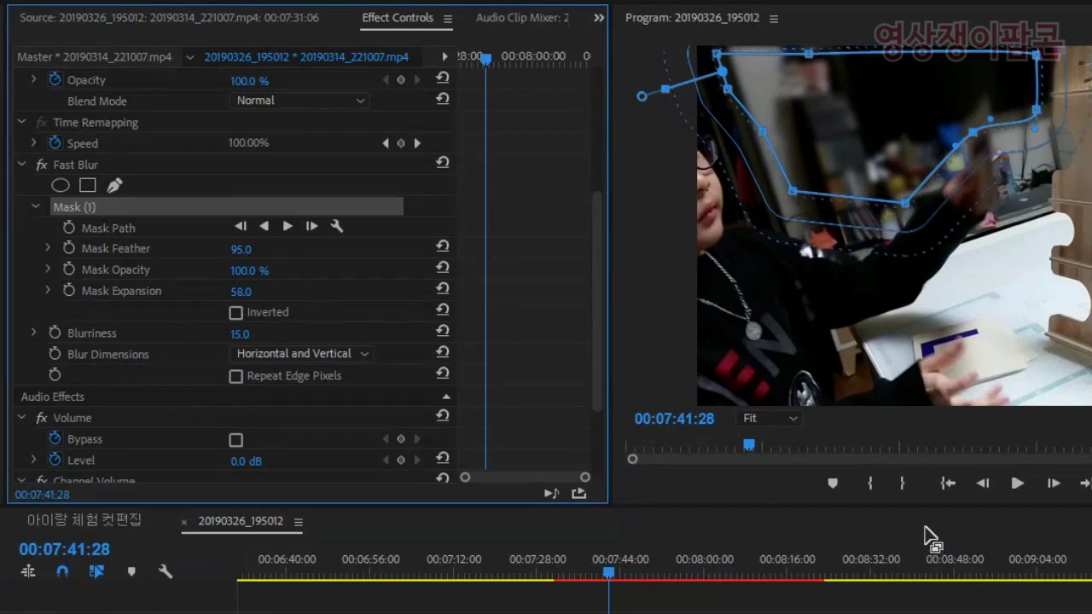
left_click_drag(254, 256, 290, 258)
left_click_drag(236, 296, 271, 295)
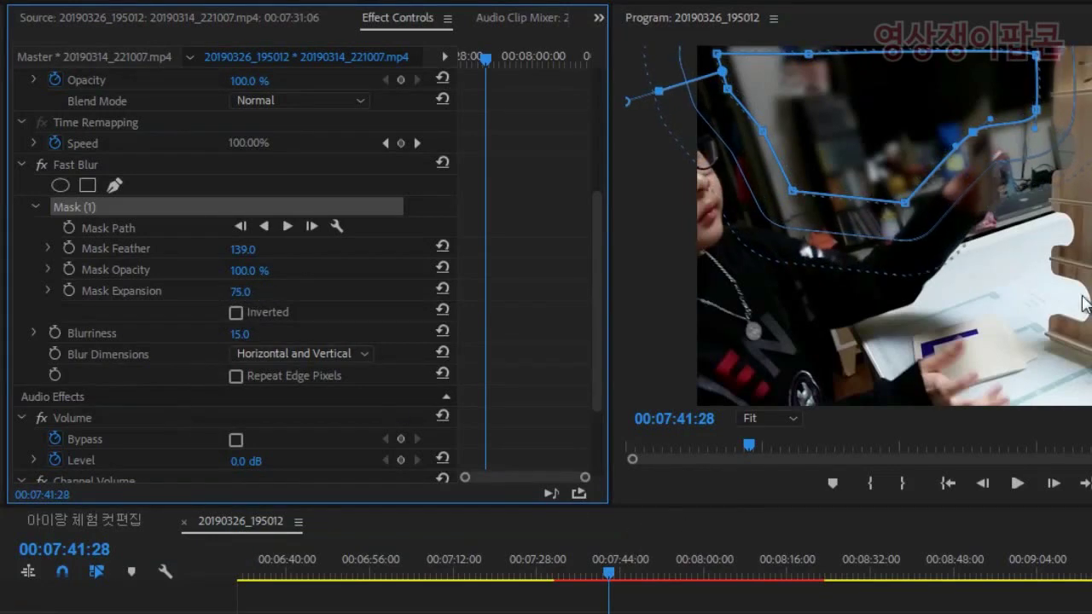
- Pull the mask's points inward above the raised arm and hand and at both upper corners to offset the expanded edge
left_click_drag(906, 203, 897, 165)
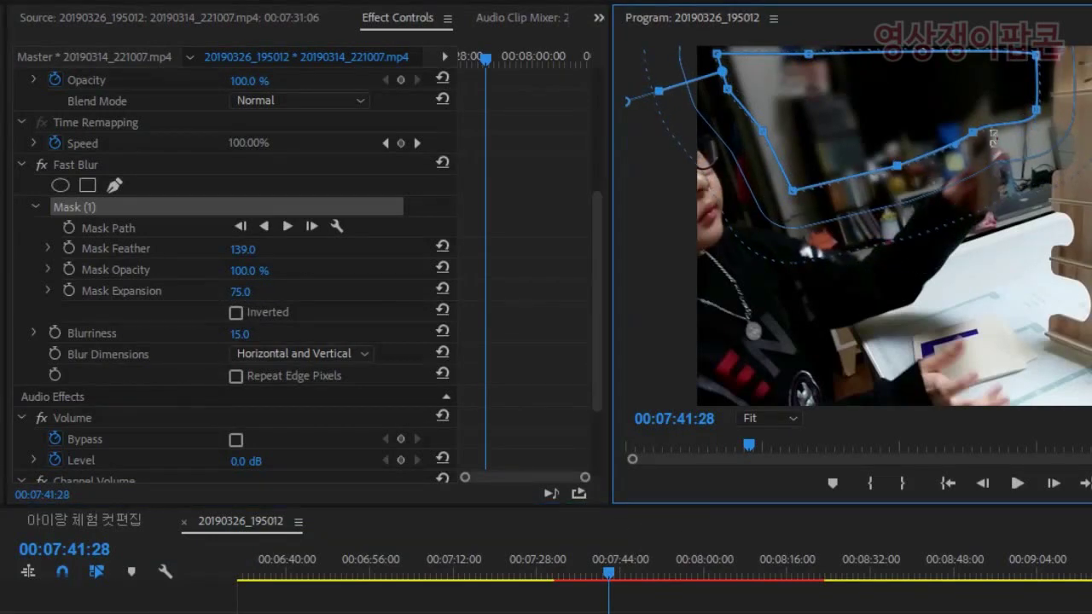
left_click_drag(973, 132, 964, 102)
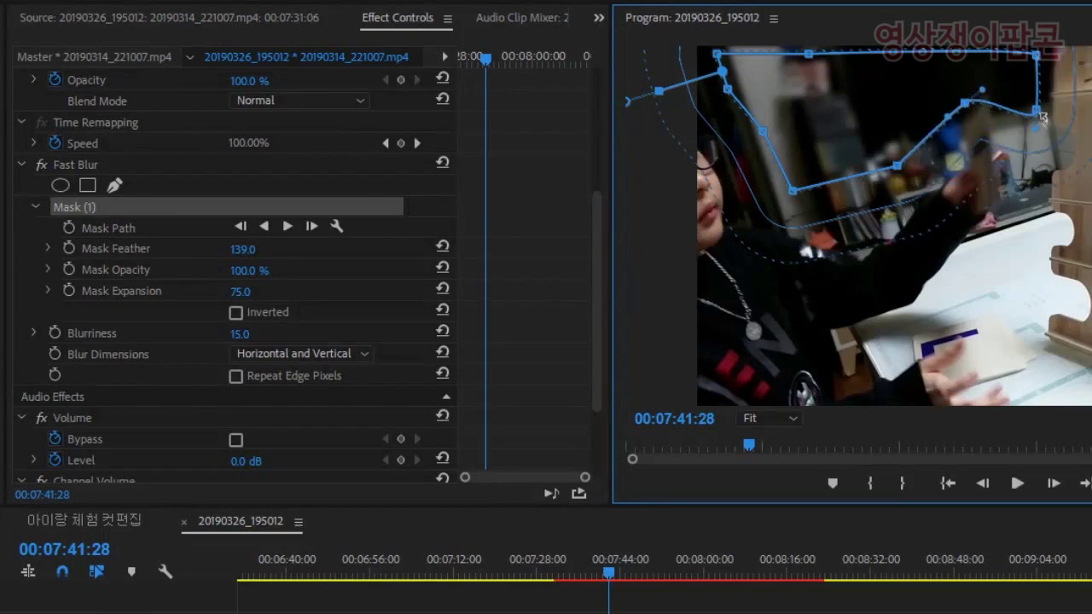
left_click_drag(1037, 112, 1001, 55)
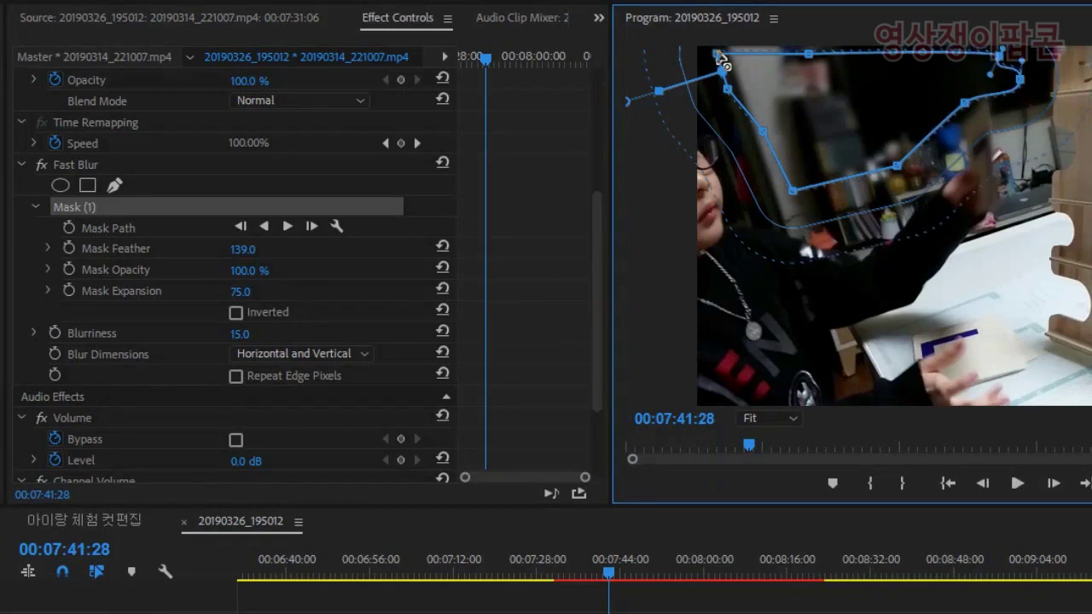
left_click_drag(720, 58, 756, 56)
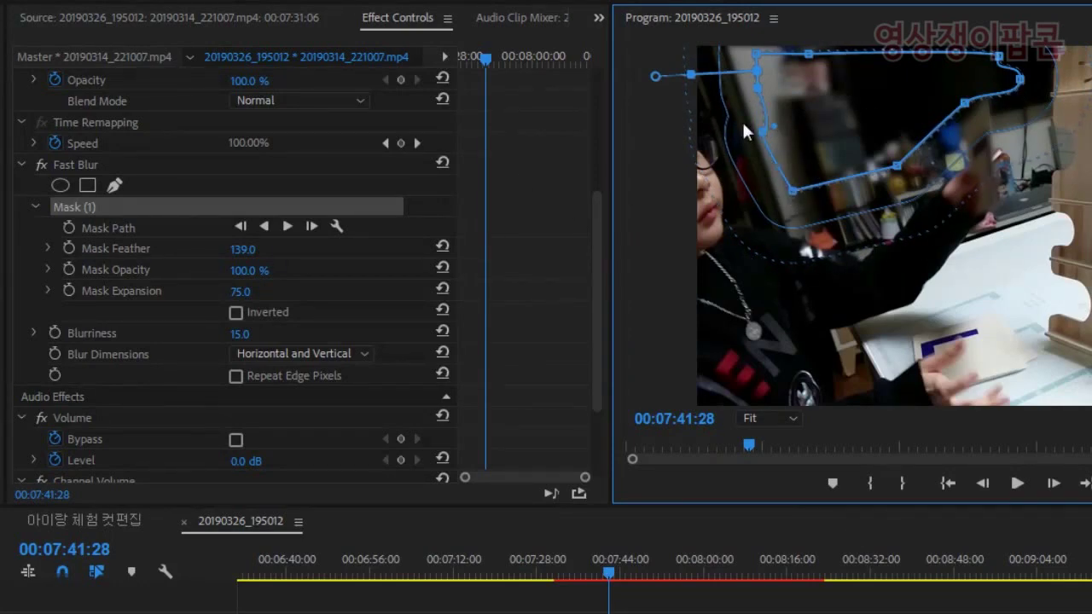
- Hide the mask outline and scrub through the clip back to 00:07:33:07 to check the blur against the boy's movement
left_click(205, 316)
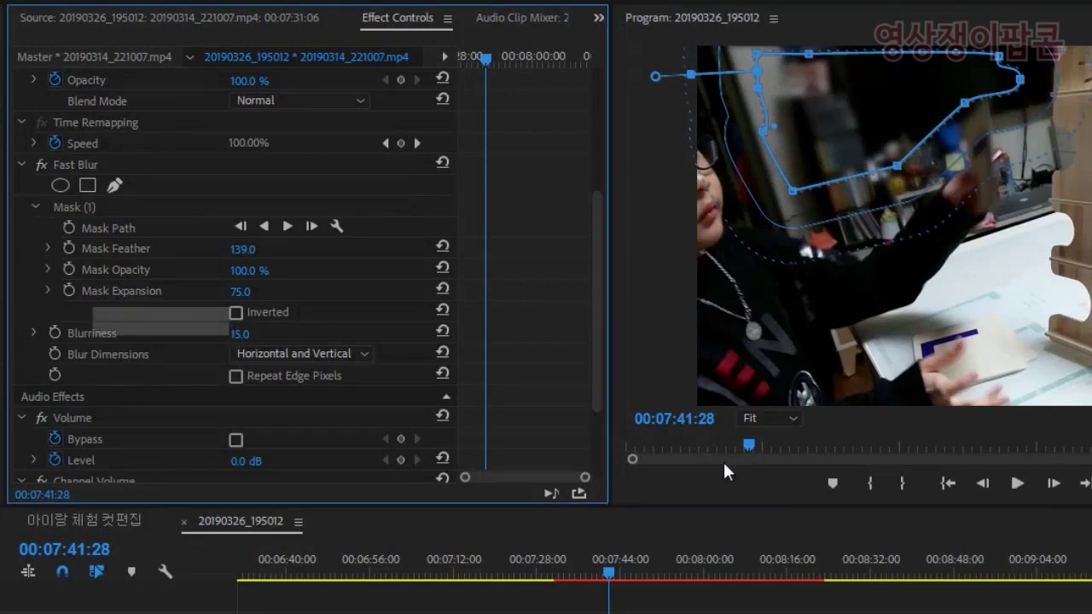
left_click(731, 490)
left_click(94, 205)
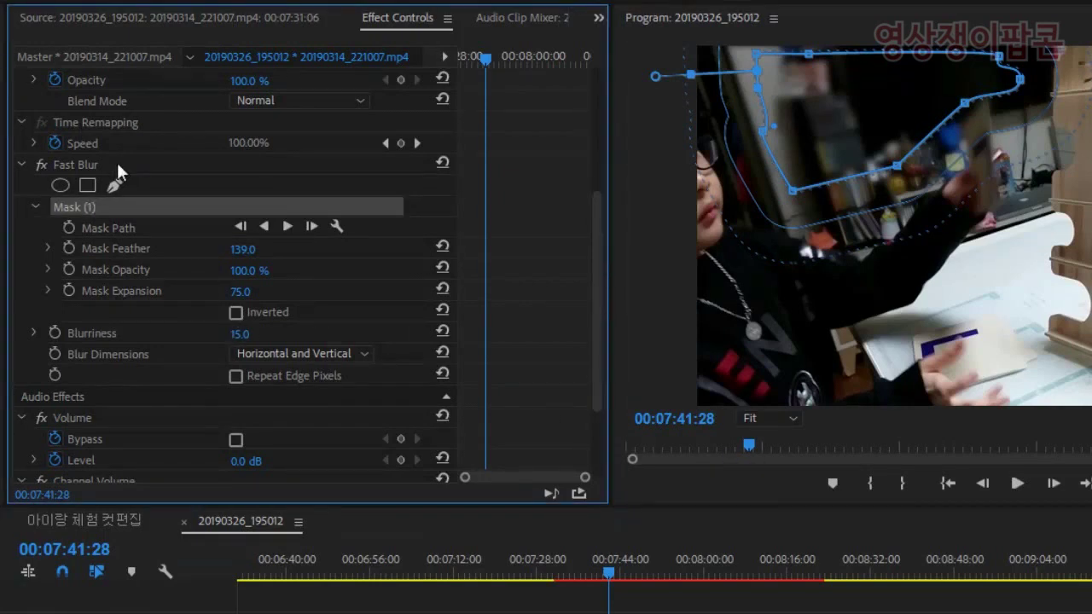
left_click(119, 164)
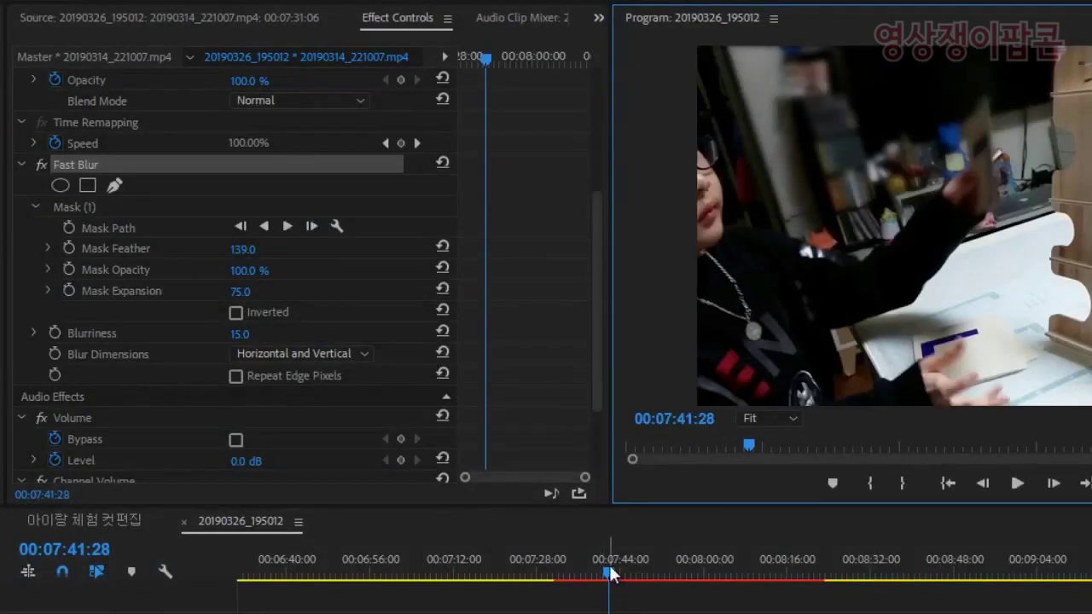
left_click_drag(607, 574, 665, 570)
left_click_drag(671, 566, 568, 586)
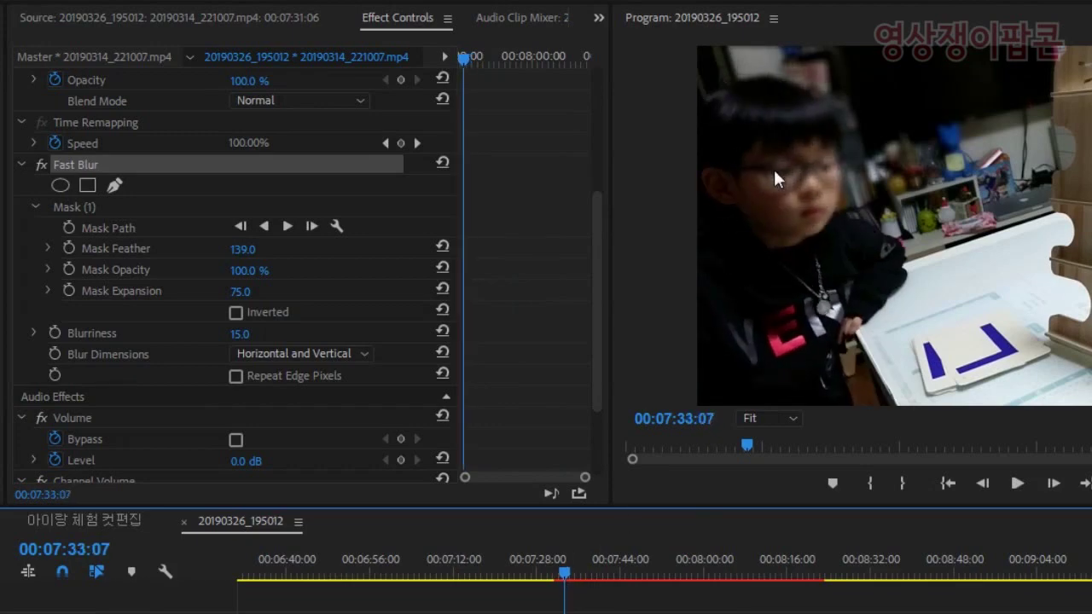
- Move the playhead to 00:07:39:07 and enable Mask Path animation for Mask (1) with a first keyframe there
left_click(70, 205)
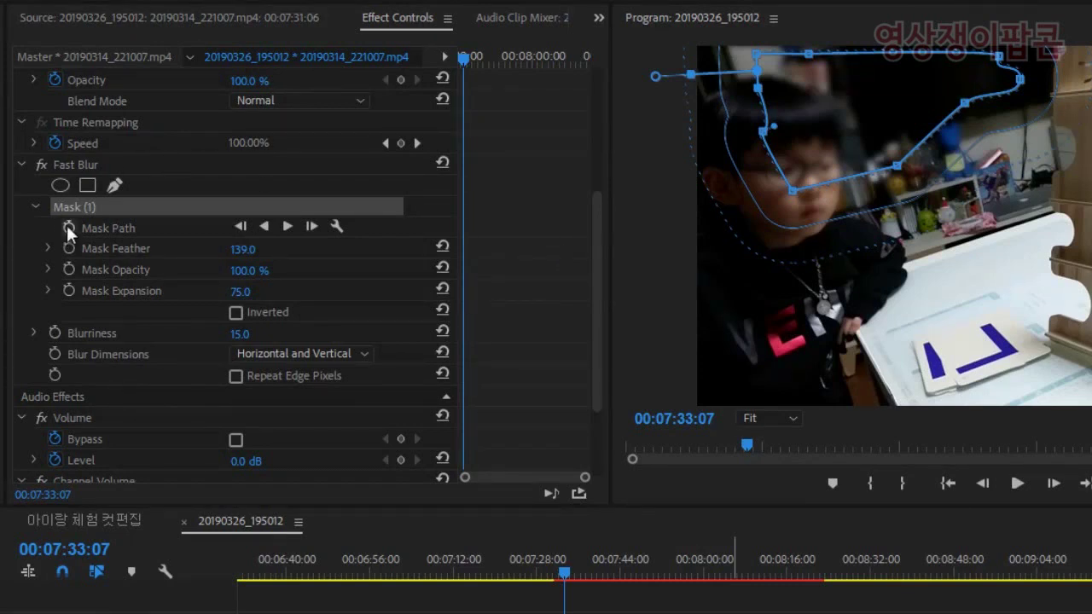
key("ctrl+2")
left_click_drag(129, 261, 39, 184)
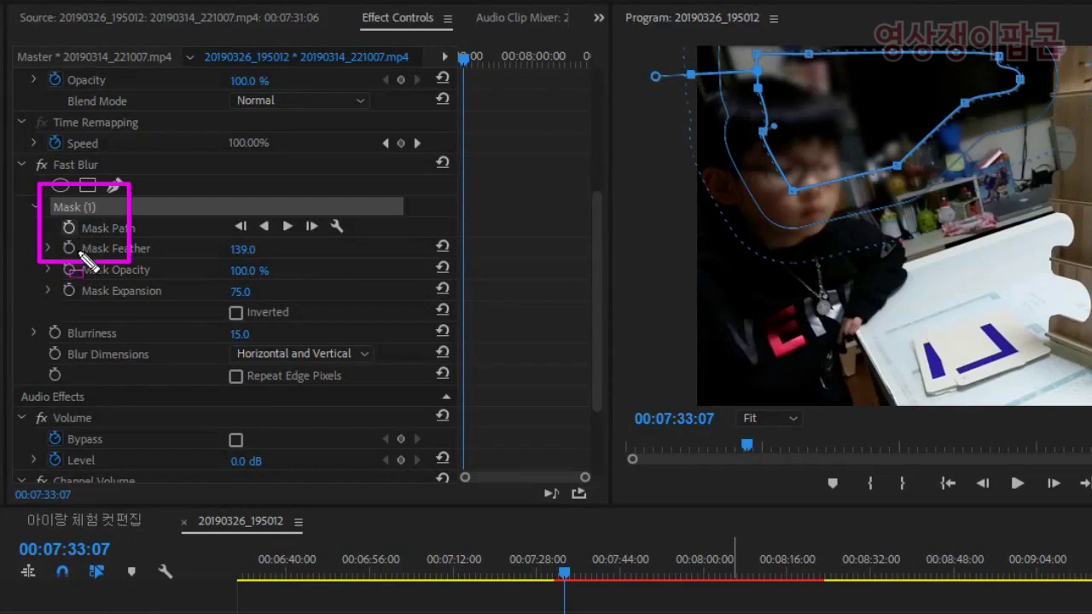
key("Escape")
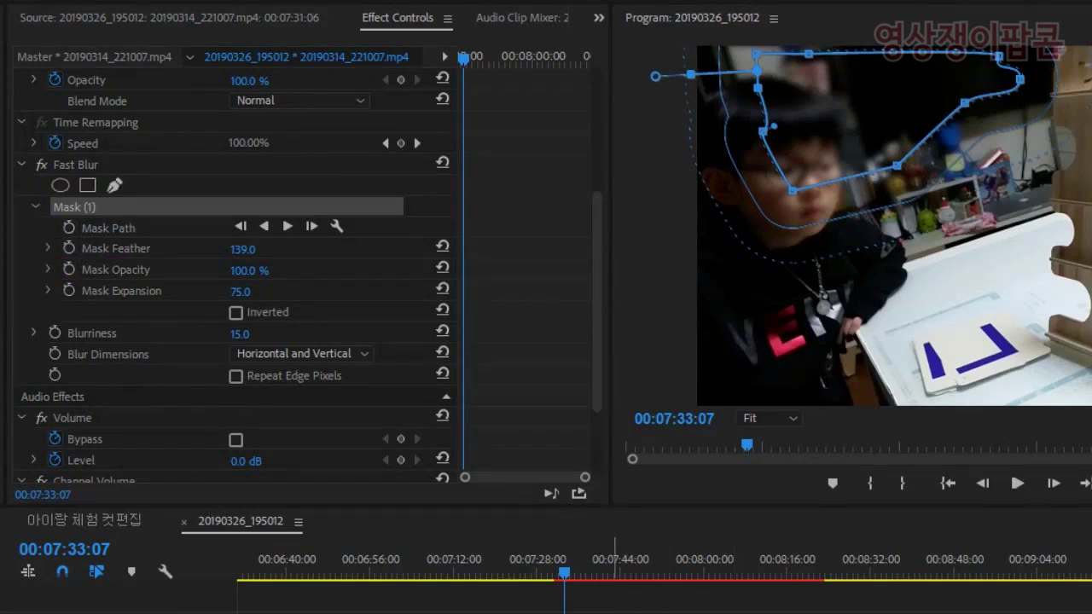
left_click_drag(566, 573, 602, 577)
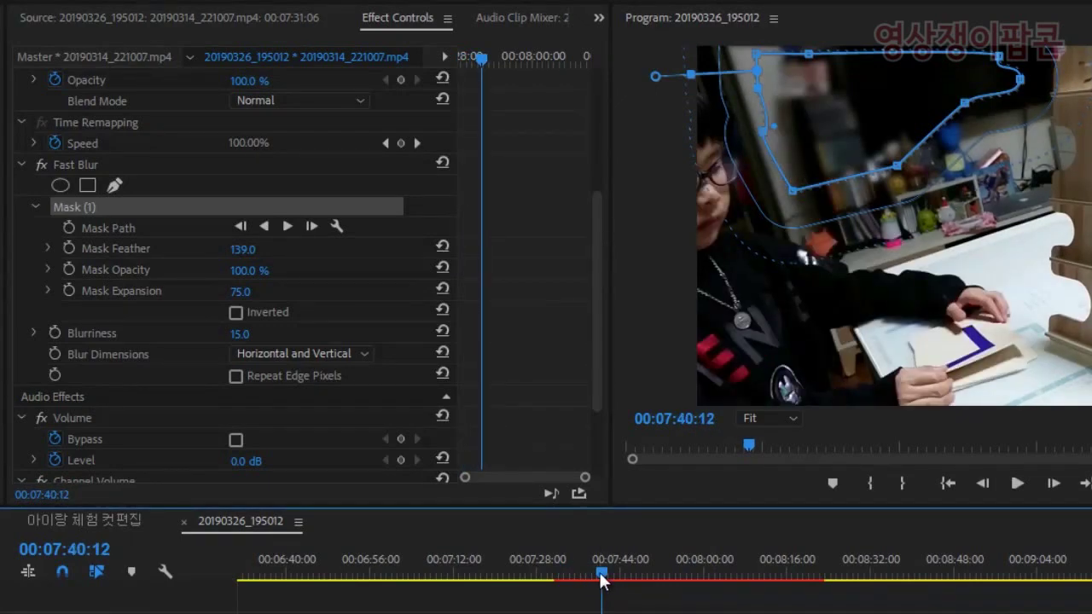
mouse_move(601, 580)
left_mouse_down()
mouse_move(582, 581)
mouse_move(595, 581)
left_mouse_up()
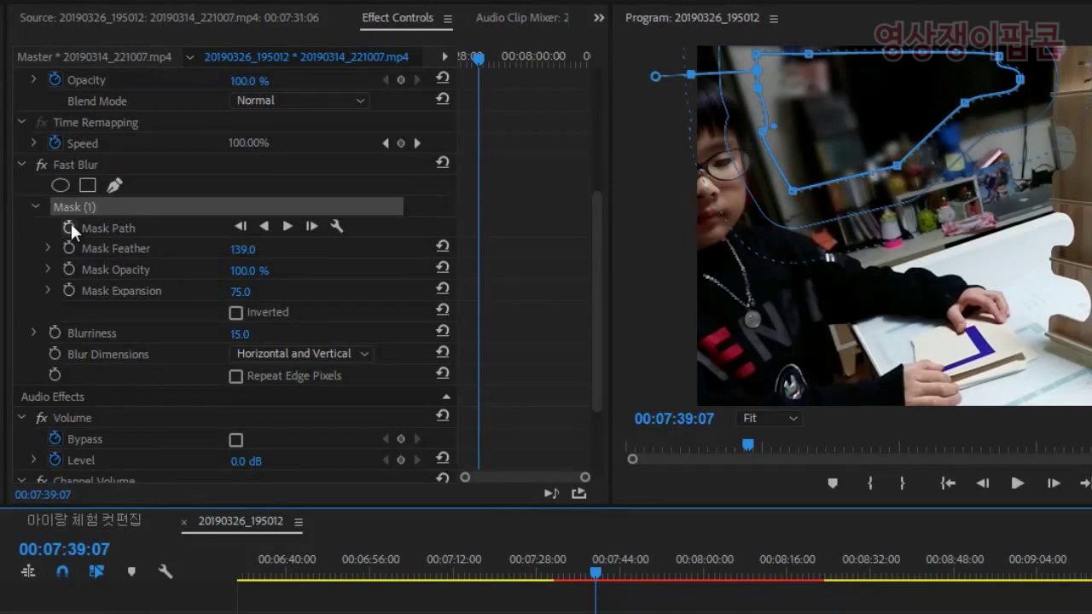
left_click_drag(130, 243, 51, 213)
key("Escape")
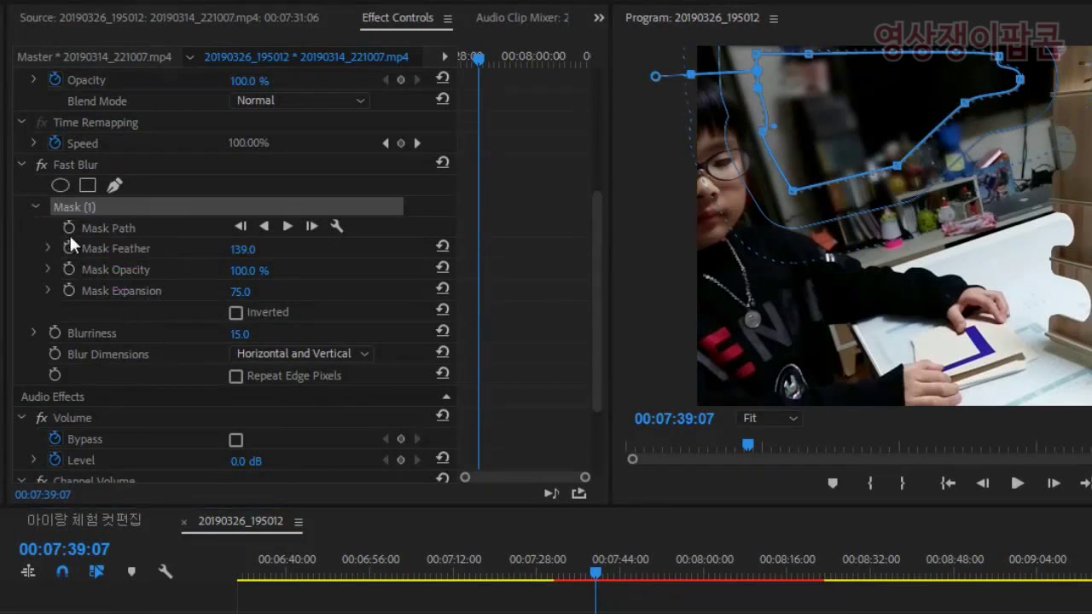
left_click(69, 227)
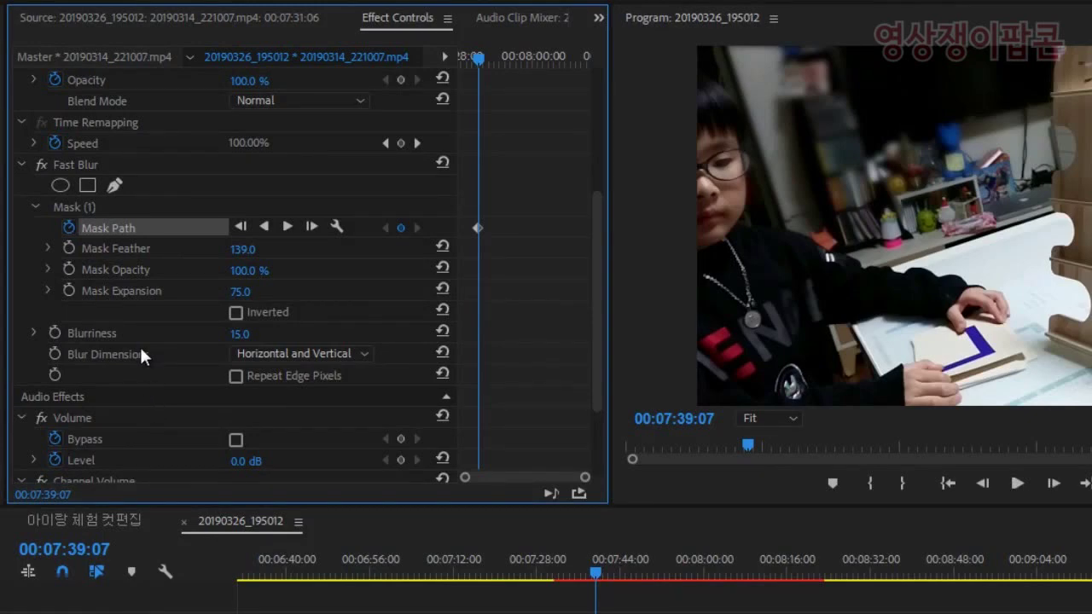
left_click_drag(143, 292, 35, 196)
left_click_drag(427, 259, 360, 195)
left_click_drag(527, 292, 465, 198)
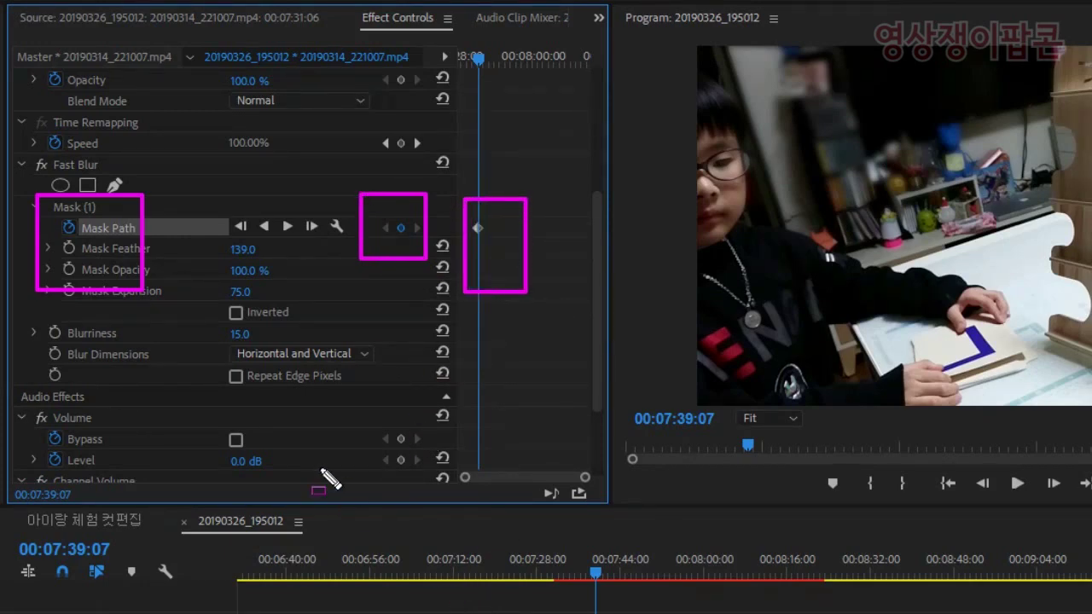
left_click(385, 230)
left_click(419, 233)
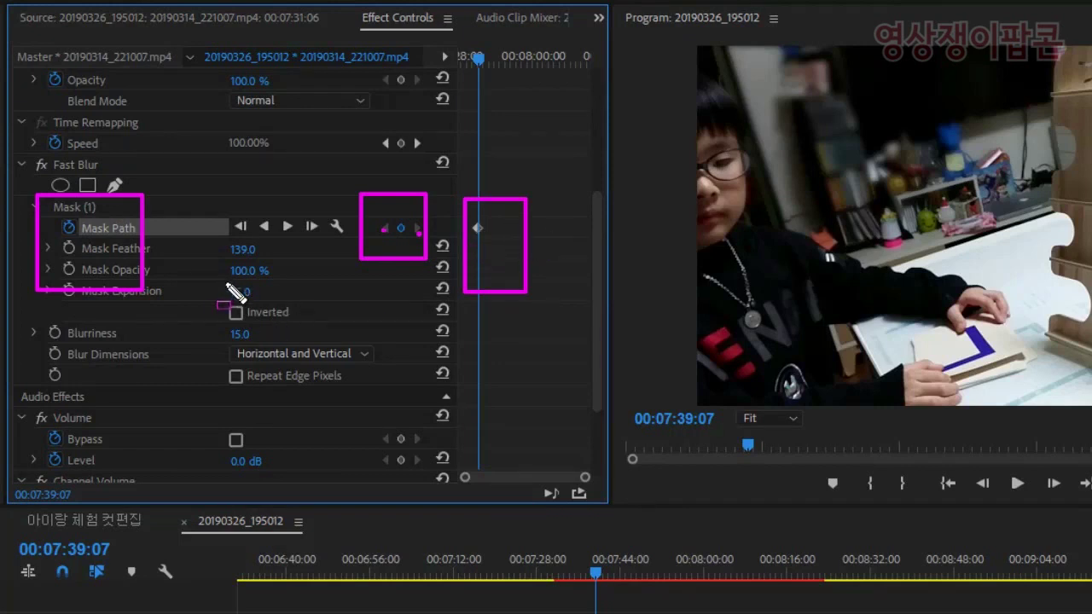
key("Escape")
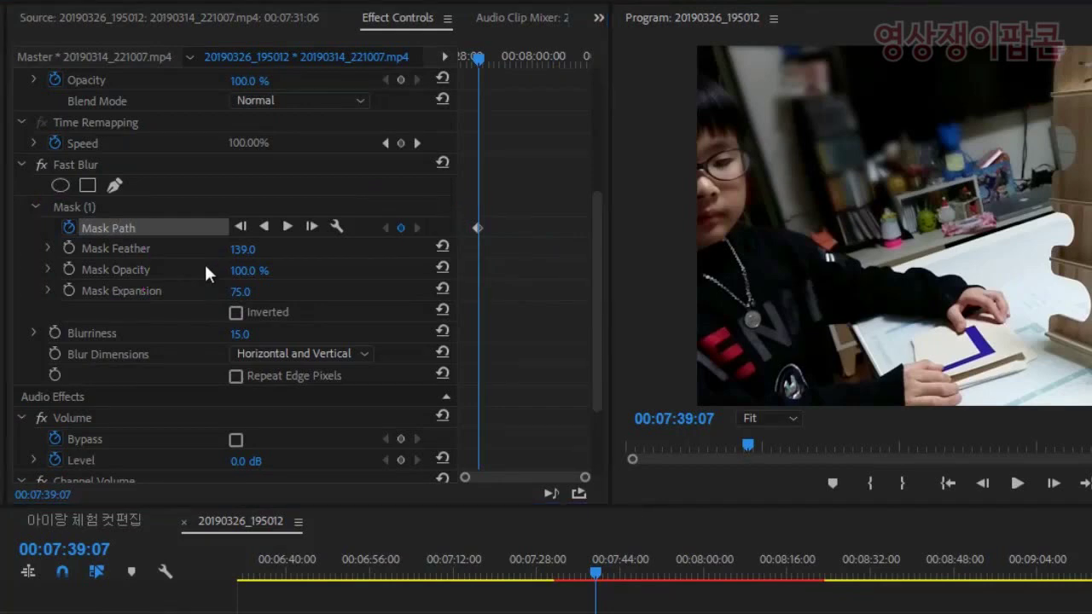
- Show the outline of Mask (1) and check its position around 00:07:38:08 and at the clip's start and end
left_click(80, 206)
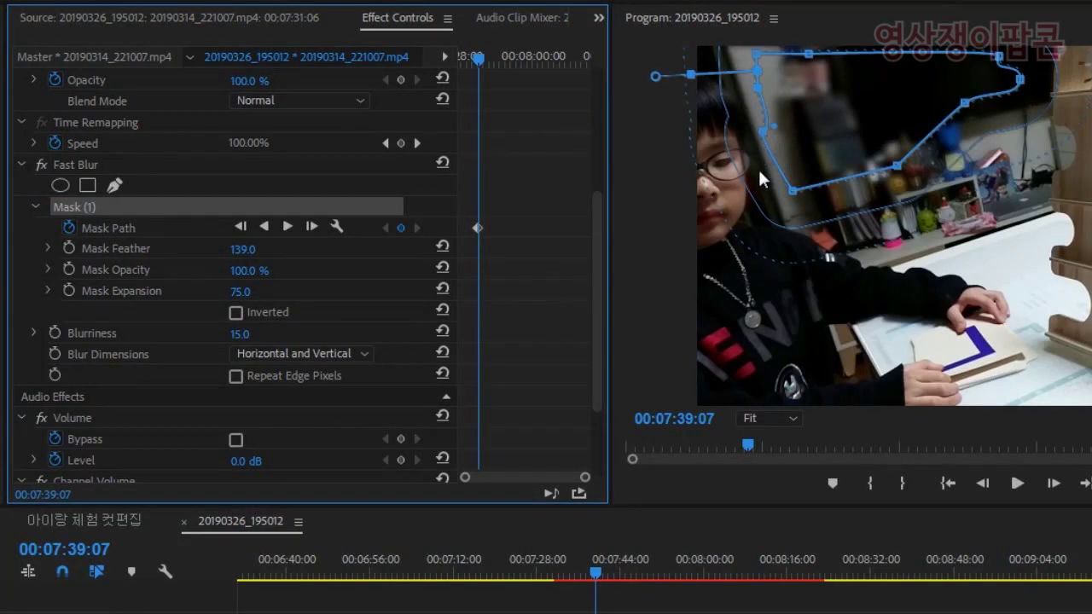
left_click_drag(597, 577, 593, 578)
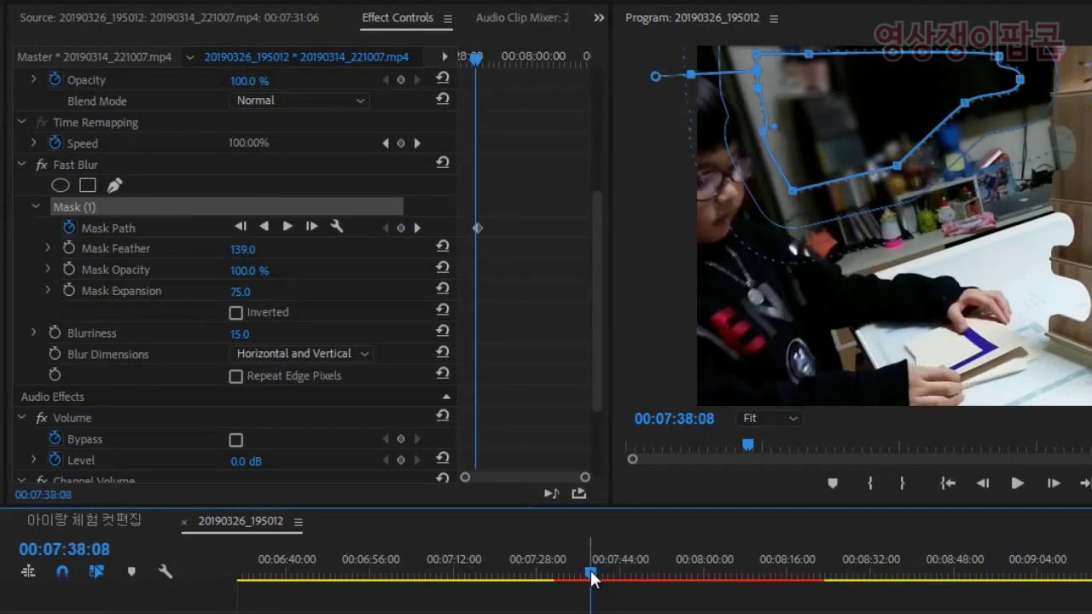
key("Up")
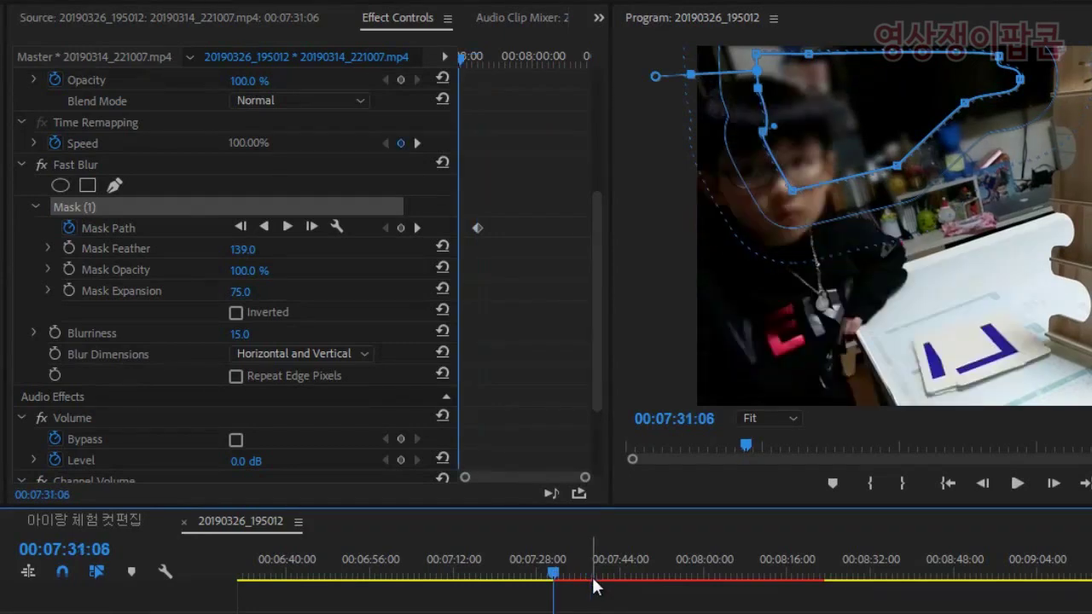
key("Down")
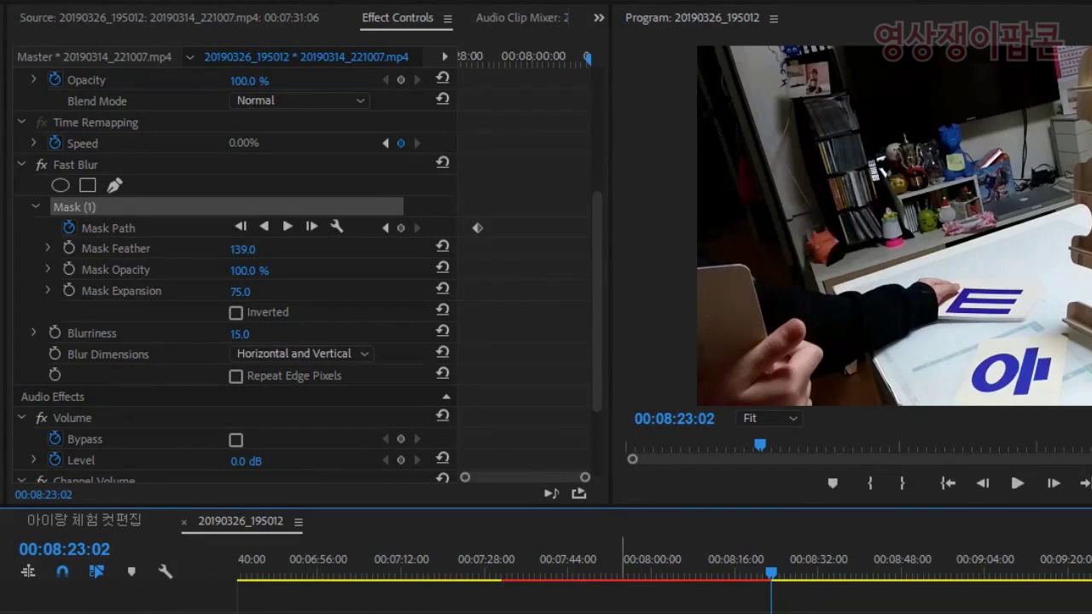
- Return to the first Mask Path keyframe and step the playhead back to 00:07:37:10, where the boy's head turns into the blur
left_click(543, 575)
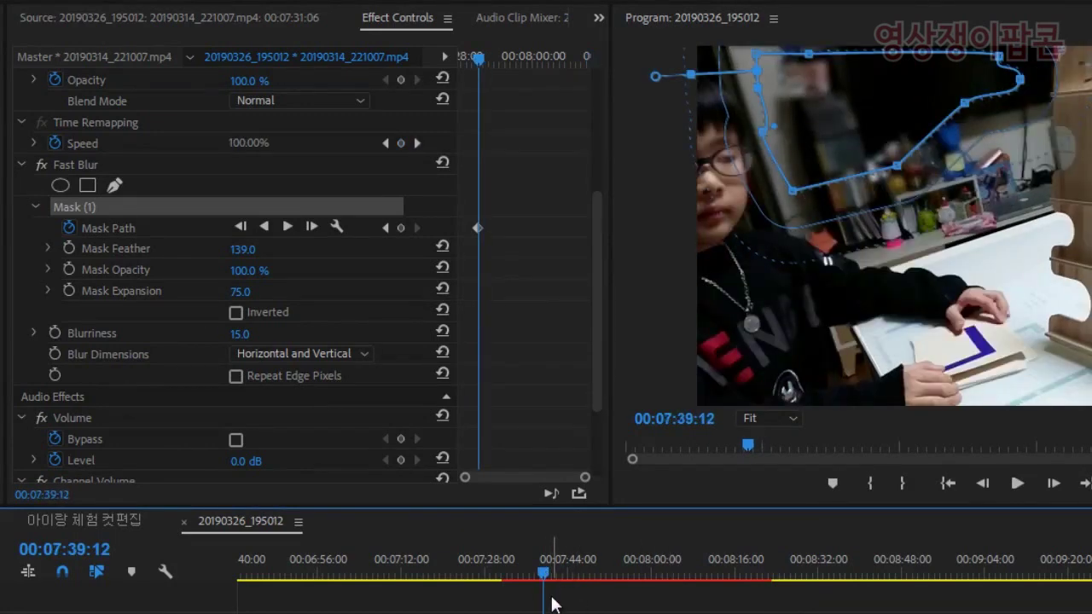
key("Left")
key("Left")
key("Left")
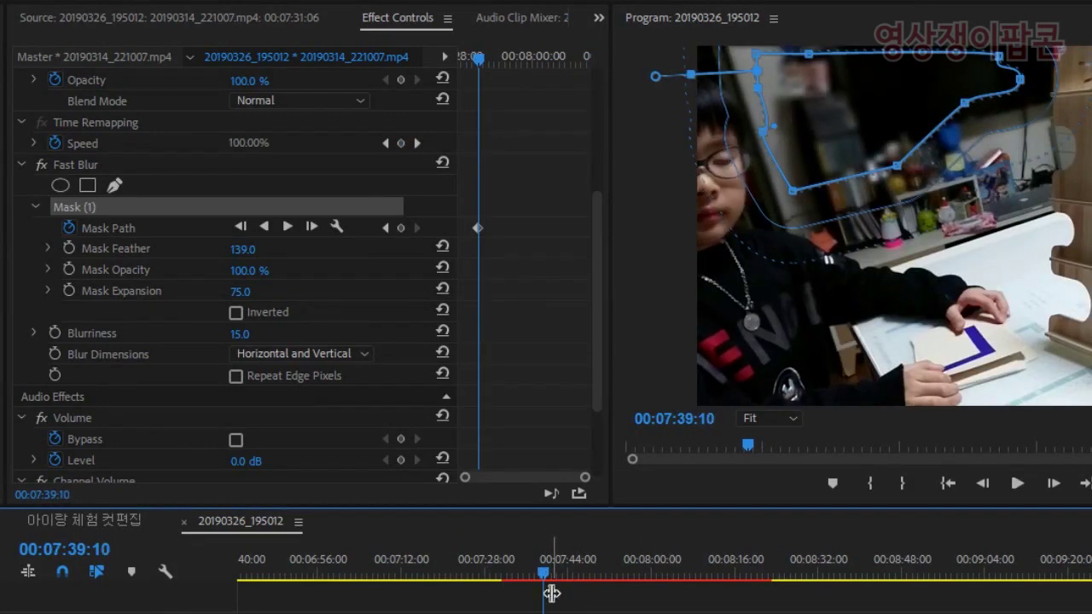
key("j")
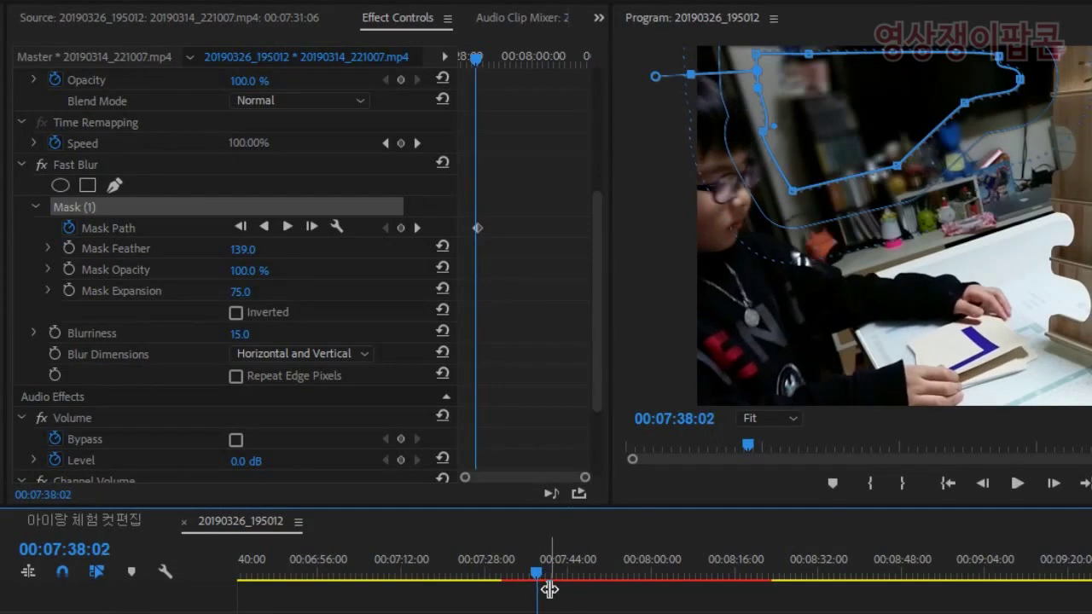
key("Right")
key("Right")
key("Right")
key("Right")
key("Right")
key("Right")
key("Right")
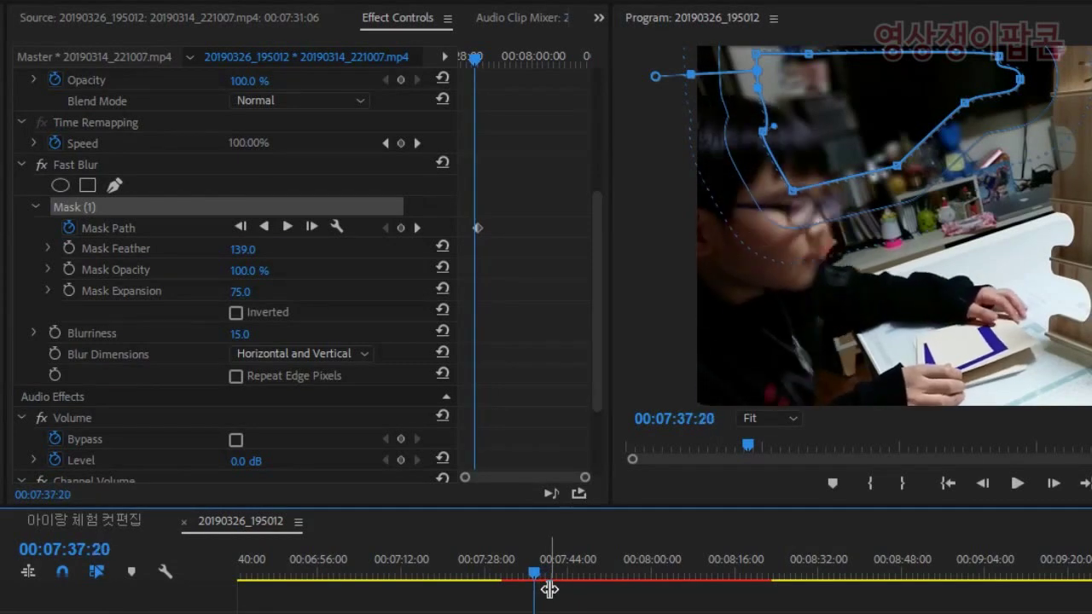
key("Left")
key("Left")
key("Left")
key("Left")
key("Left")
key("Left")
key("Left")
key("Left")
key("Left")
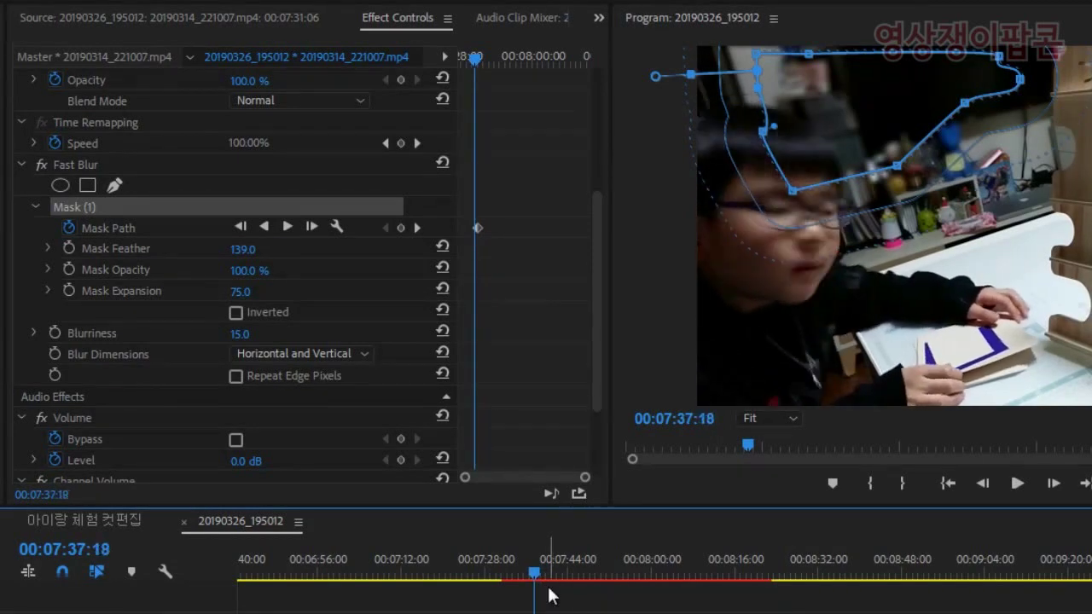
key("Left")
key("Left")
key("Left")
key("Left")
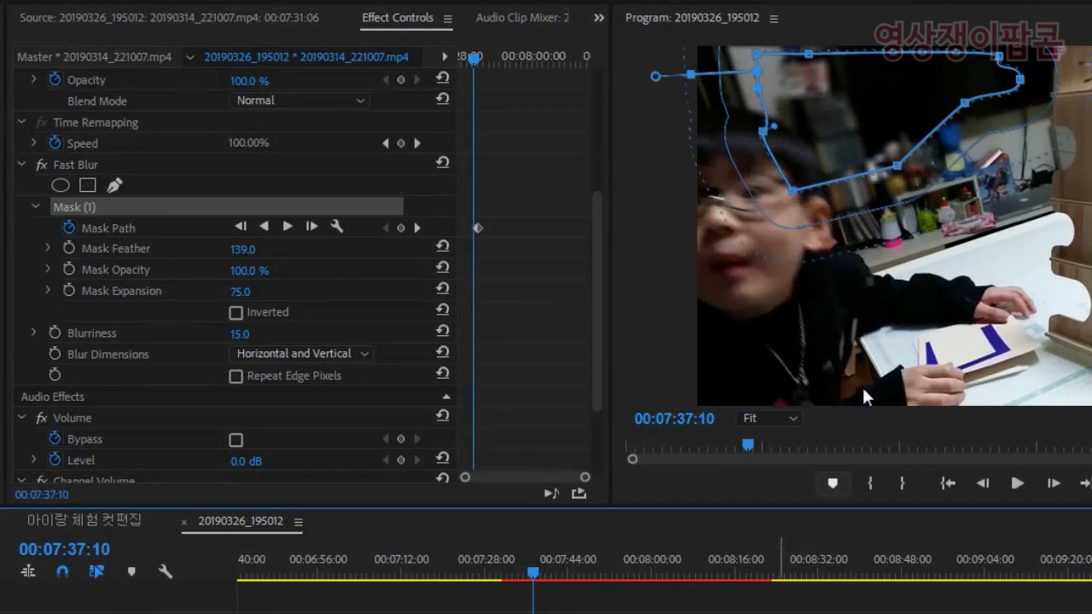
- Add a Mask Path keyframe at 00:07:37:10 by pulling the two mask points over the boy's head up and away, and enlarge the keyframe view
left_click_drag(796, 197, 856, 159)
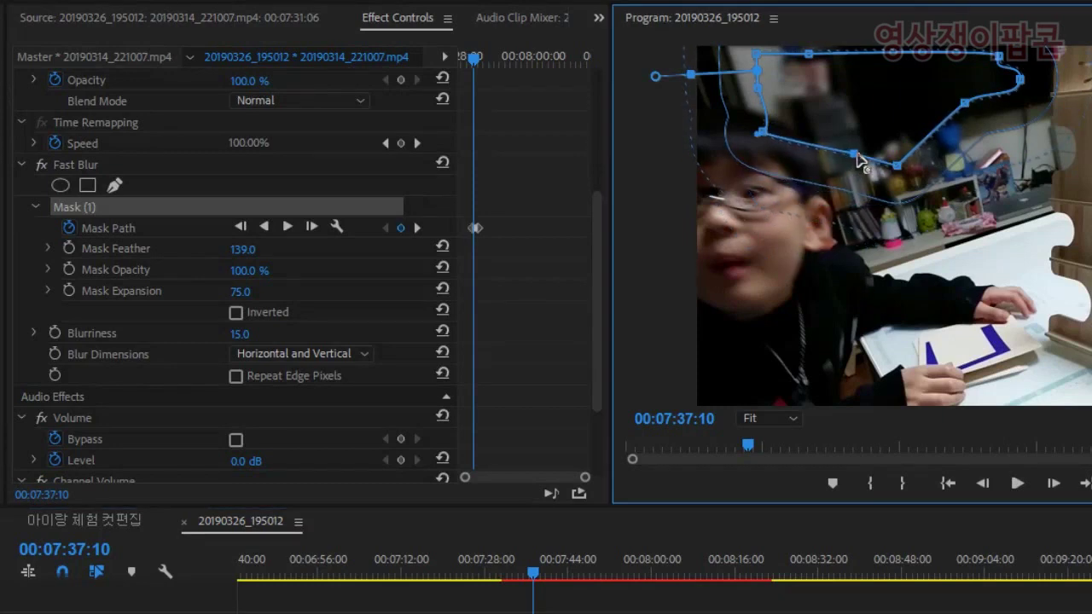
left_click_drag(764, 136, 777, 109)
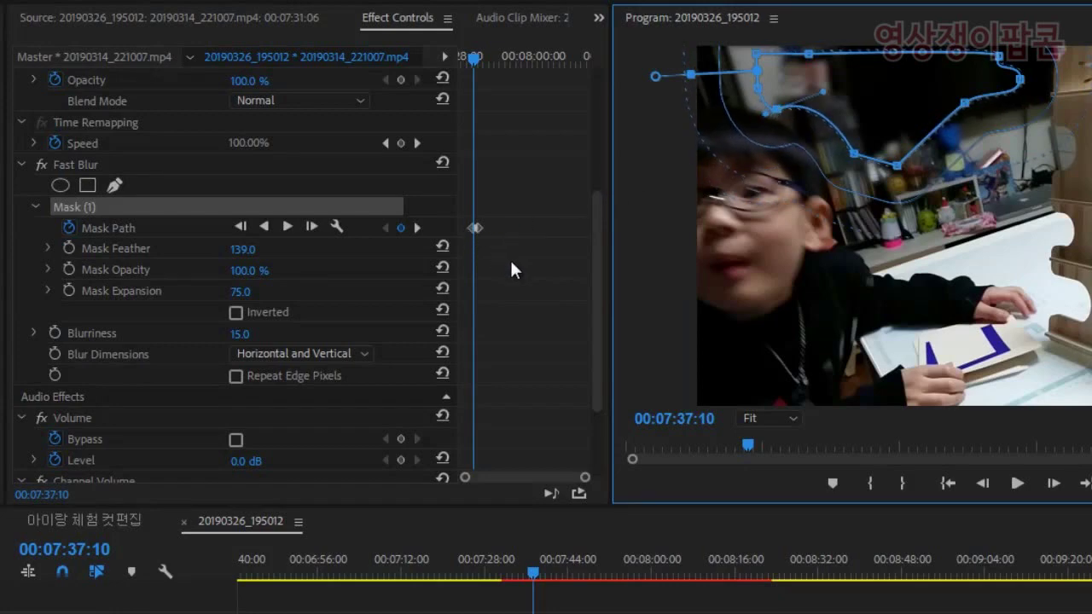
left_click_drag(585, 478, 561, 476)
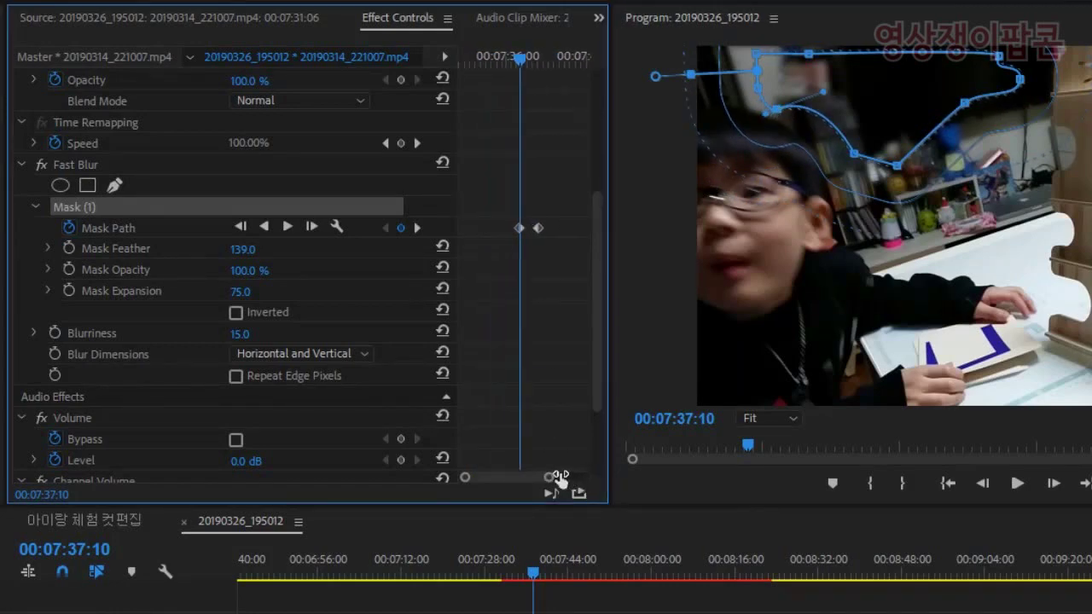
left_click_drag(488, 183, 531, 255)
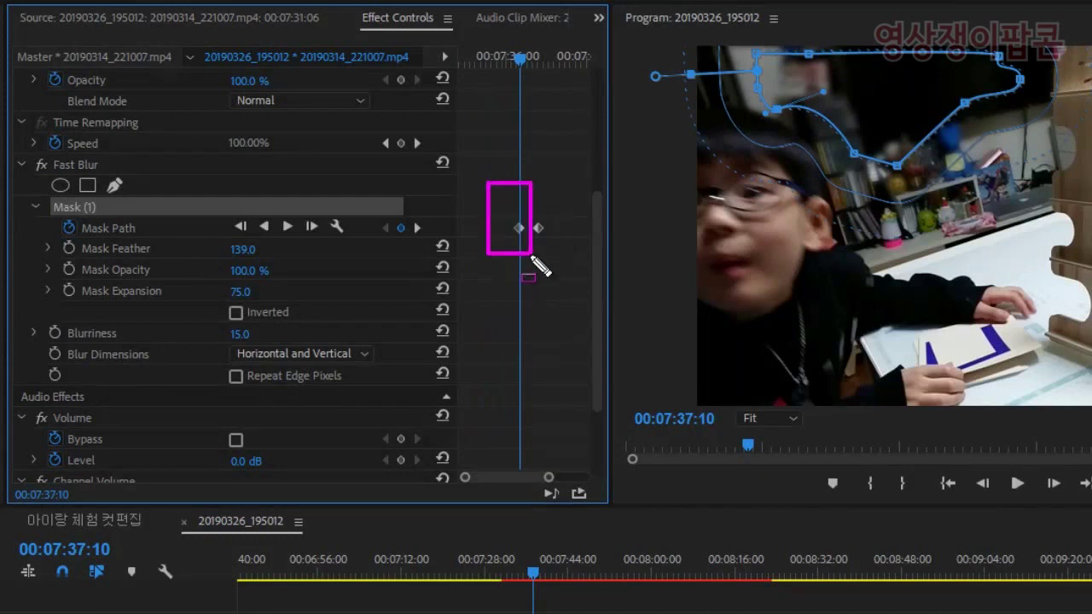
left_click_drag(525, 424, 537, 430)
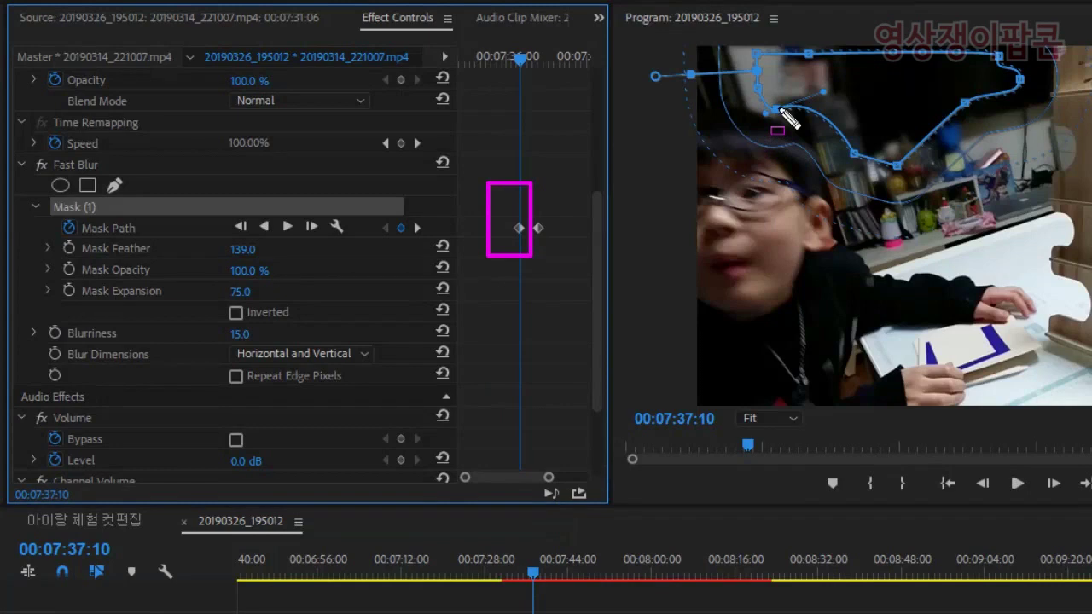
key("Escape")
- Refine the mask at 00:07:37:10, moving the points near the boy's head farther away and extending the lower points over the shelf
left_click_drag(776, 110, 782, 103)
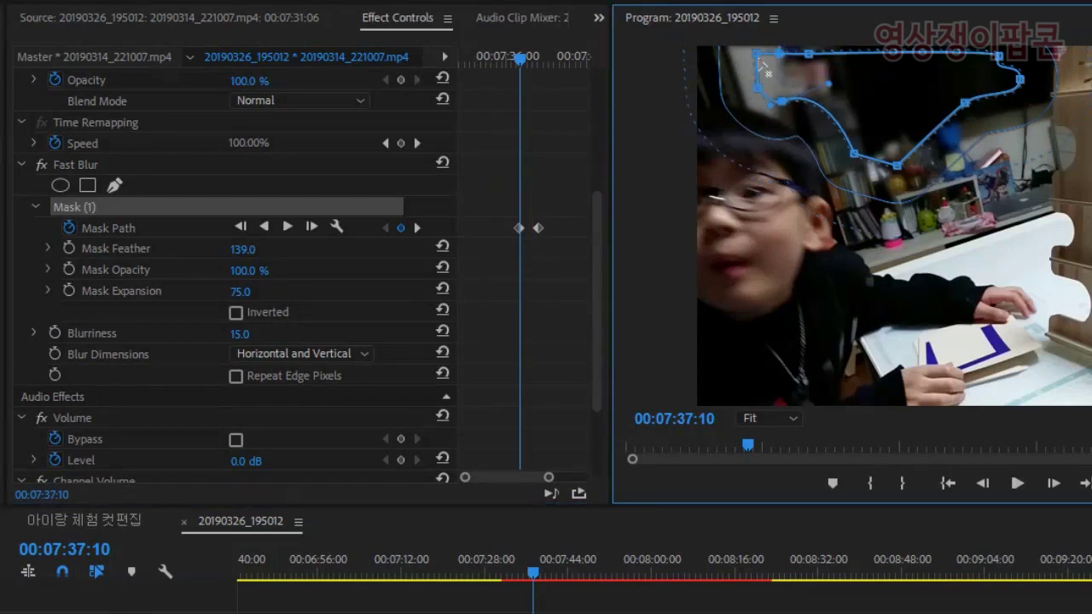
left_click_drag(779, 57, 815, 95)
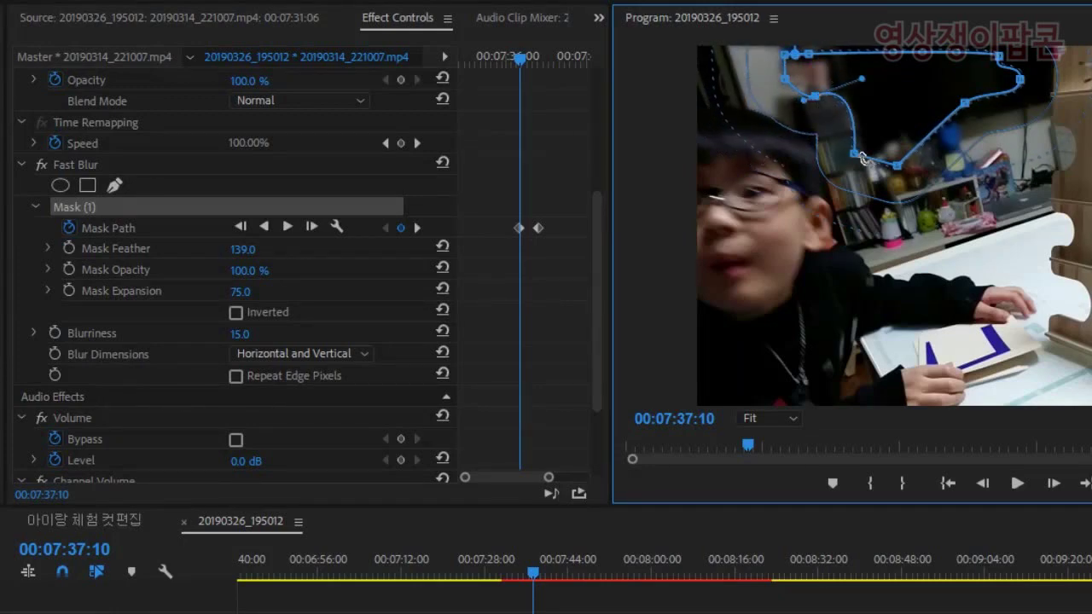
left_click_drag(860, 155, 934, 184)
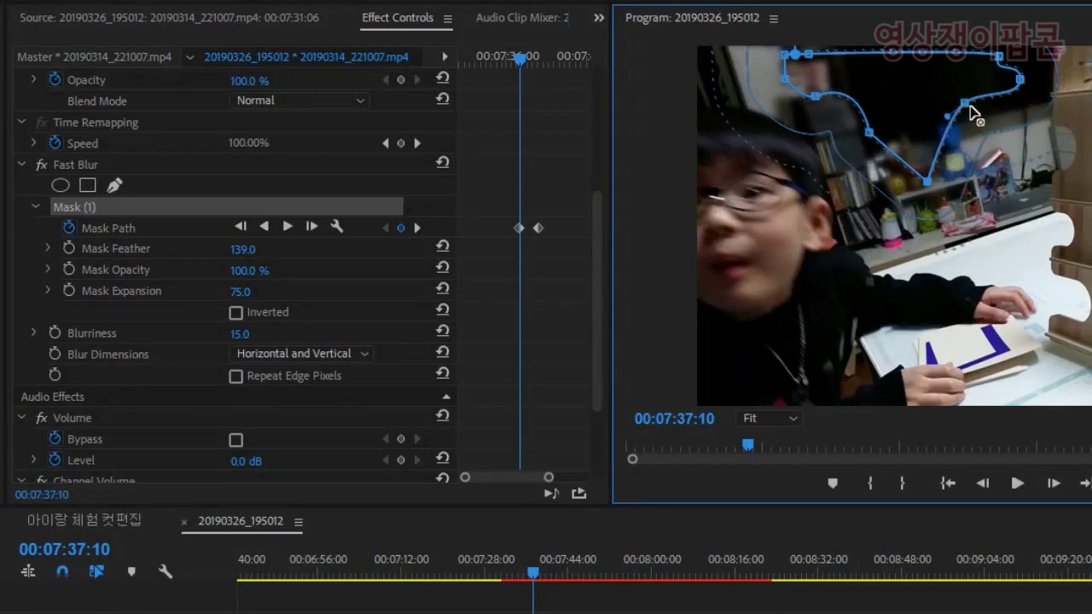
left_click_drag(970, 107, 989, 165)
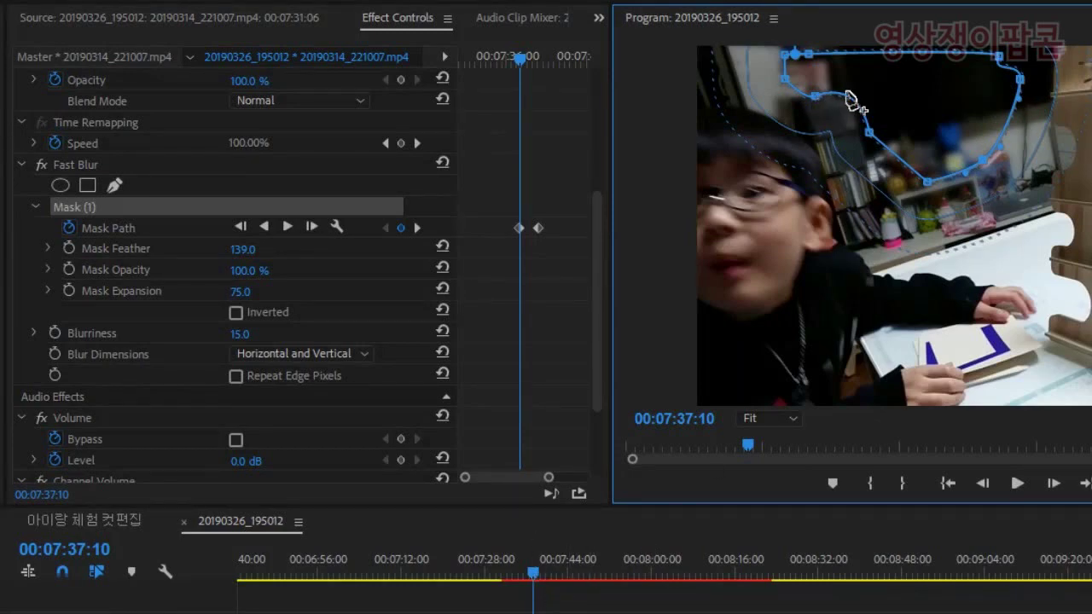
- Reselect the clip and its Mask (1), then move the playhead back to near the start of the clip
left_click_drag(534, 573, 535, 575)
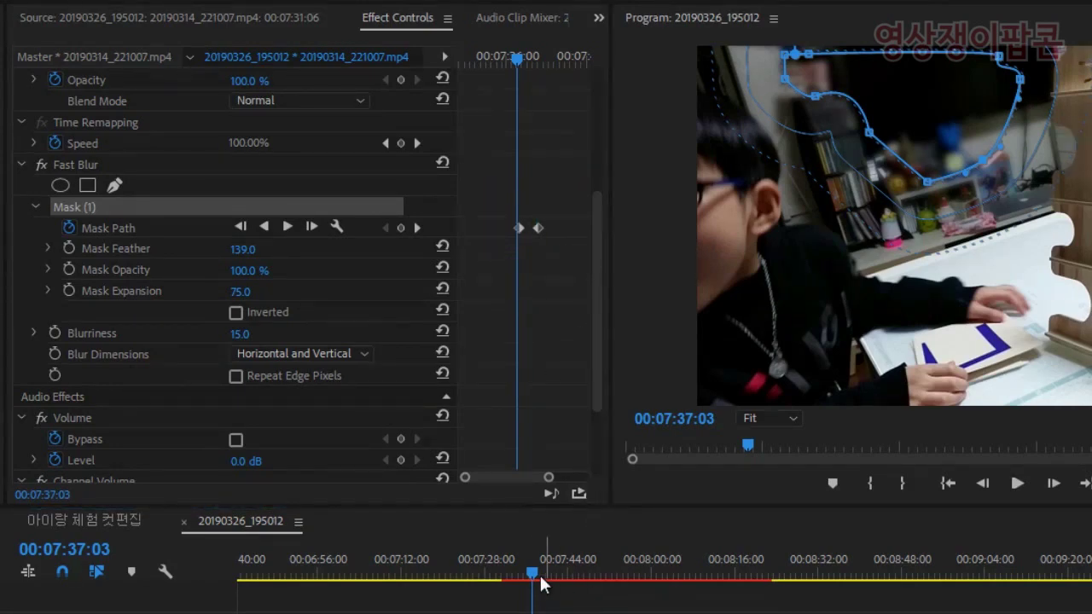
mouse_move(532, 574)
left_mouse_down()
mouse_move(543, 576)
mouse_move(528, 576)
left_mouse_up()
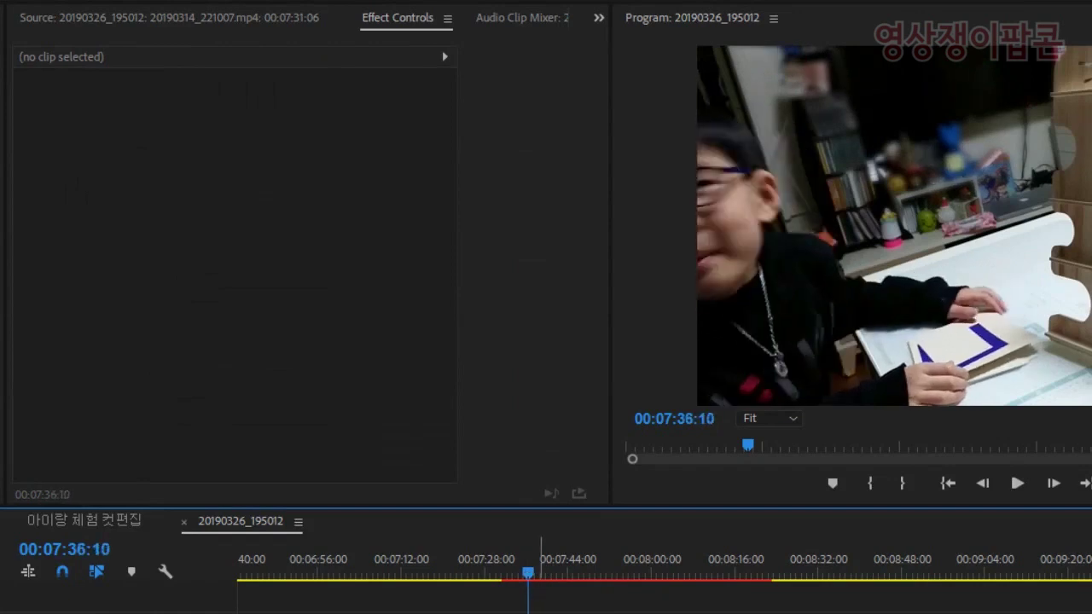
left_click(592, 613)
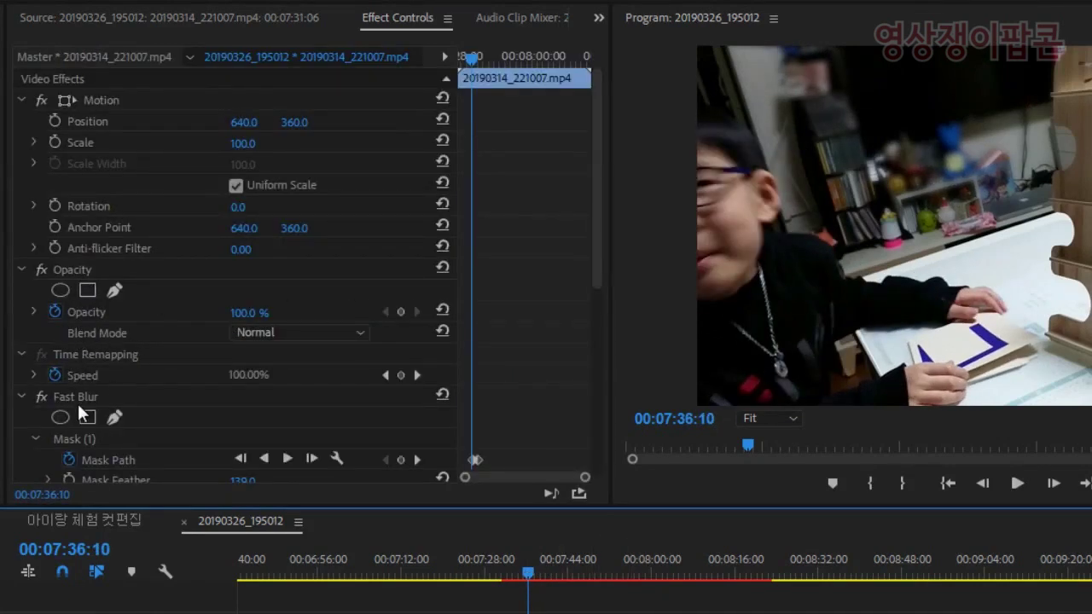
left_click(65, 437)
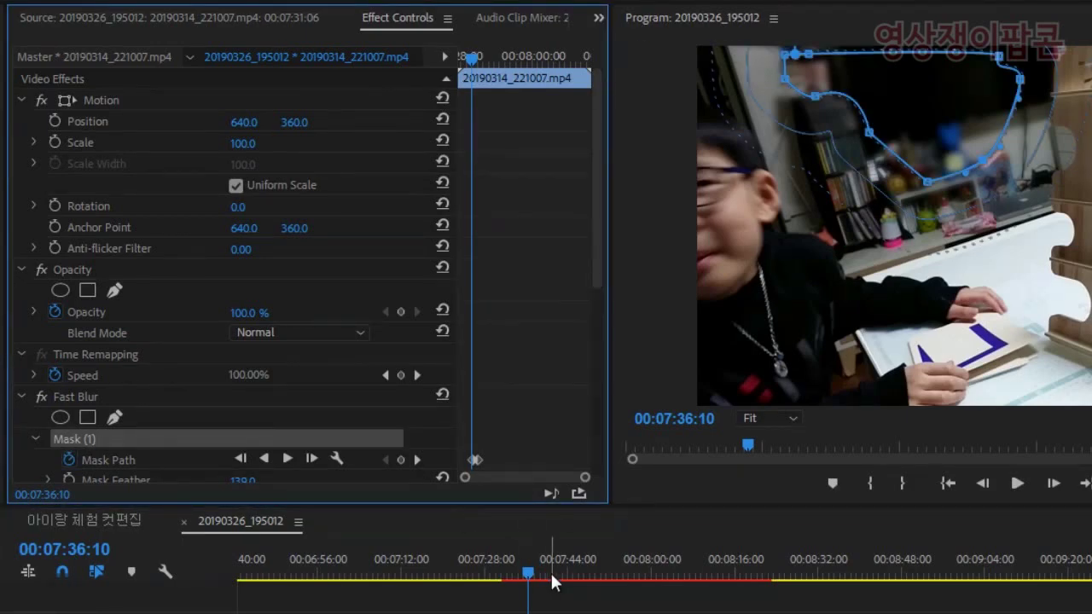
left_click_drag(527, 573, 501, 542)
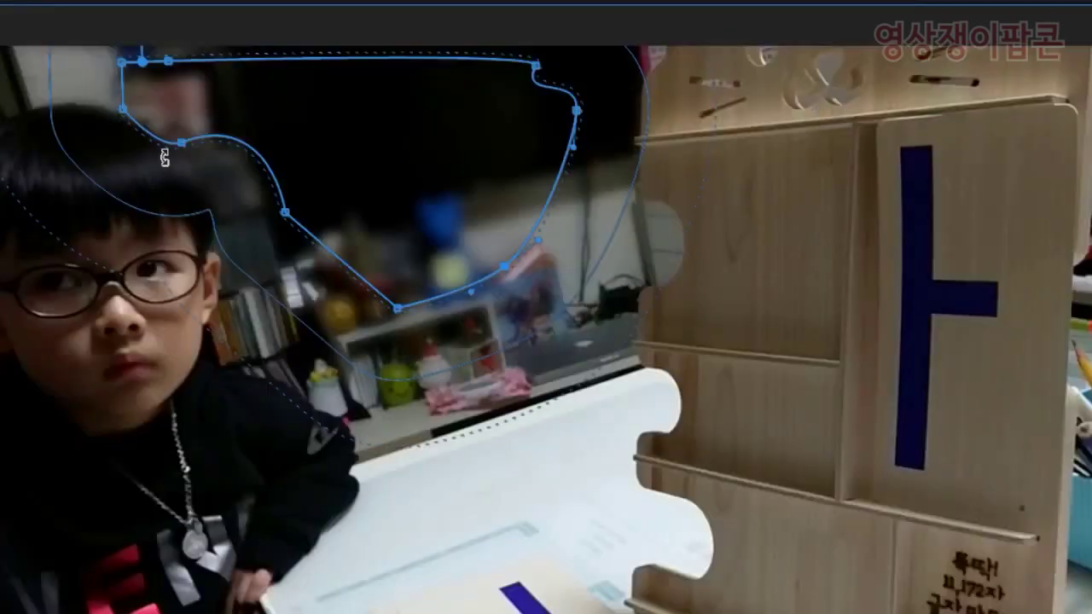
- Reshape the mask on this earlier frame, lifting the points off the boy's hair and lowering the bottom points over the shelf
left_click(181, 142)
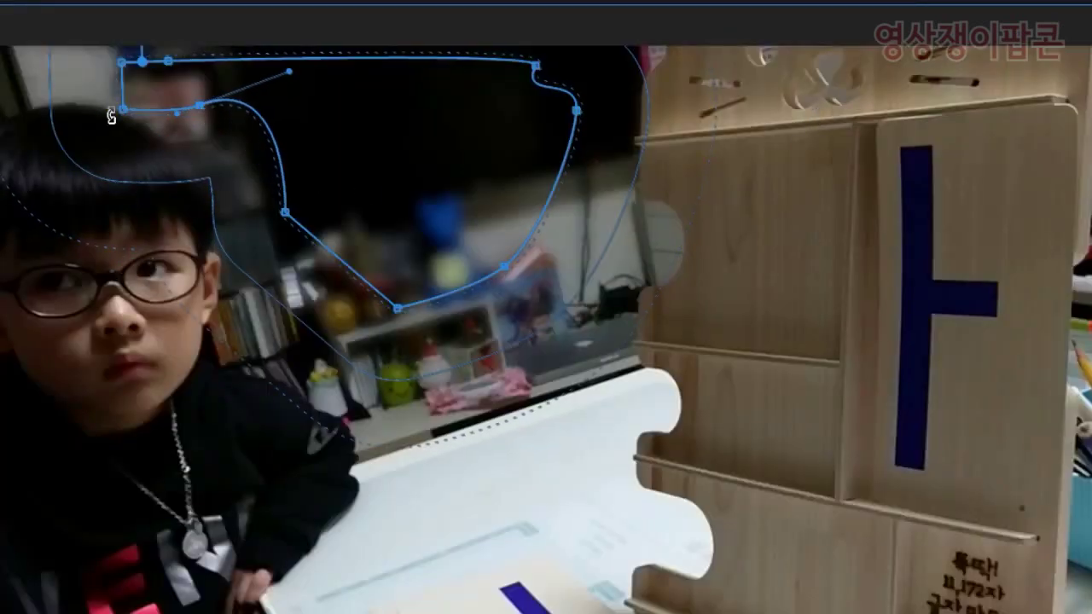
left_click_drag(122, 111, 169, 90)
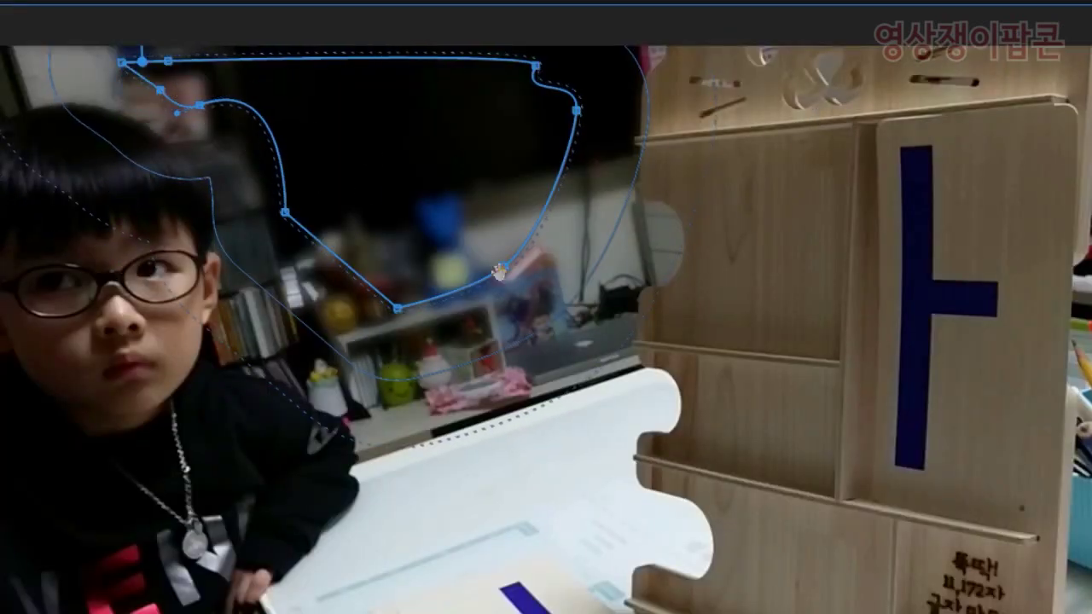
left_click_drag(285, 213, 298, 246)
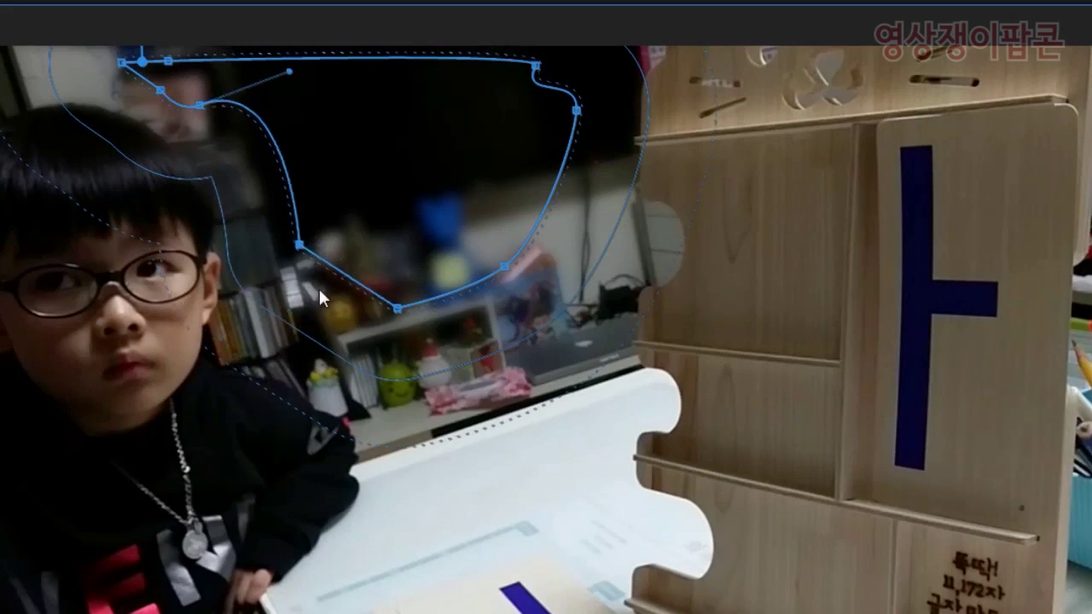
left_click_drag(398, 309, 414, 337)
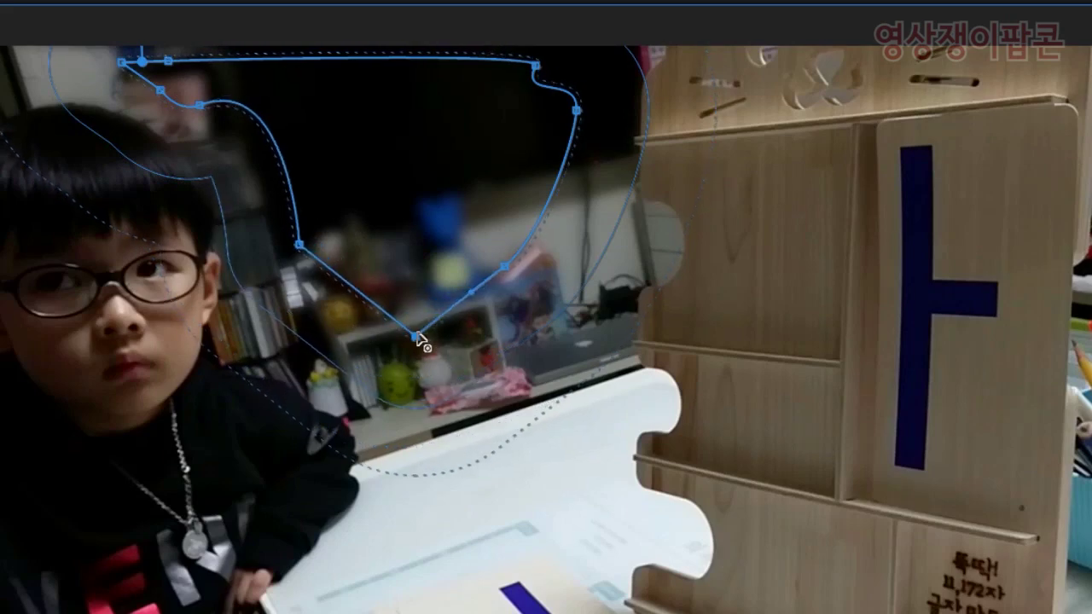
left_click_drag(510, 273, 518, 275)
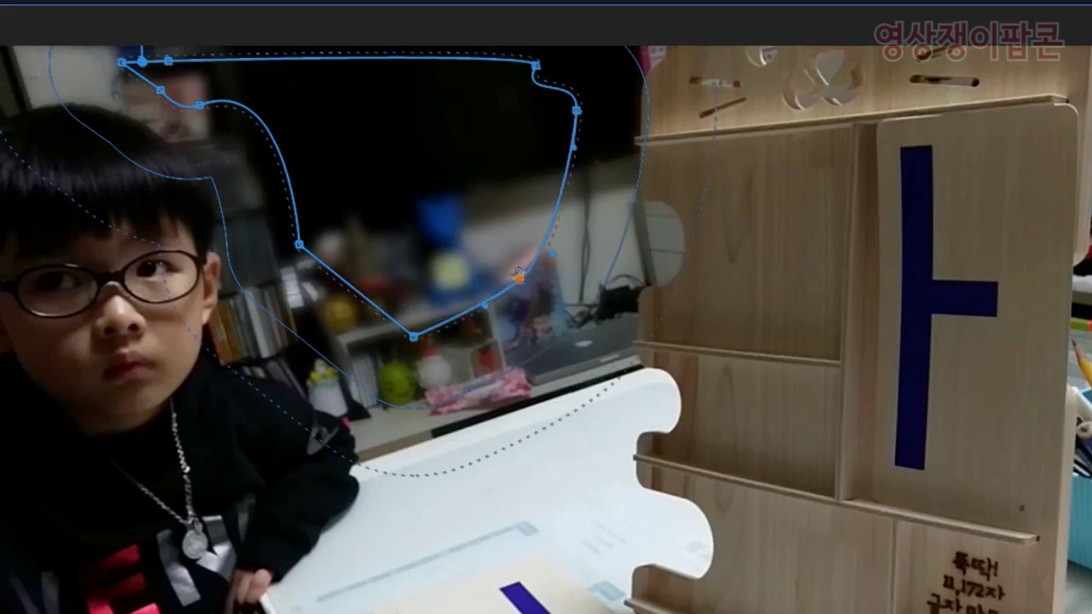
- Fine-tune the mask points beside the boy's hair and bend the curves there and at the TV's upper corner with their direction handles
left_click_drag(203, 107, 292, 134)
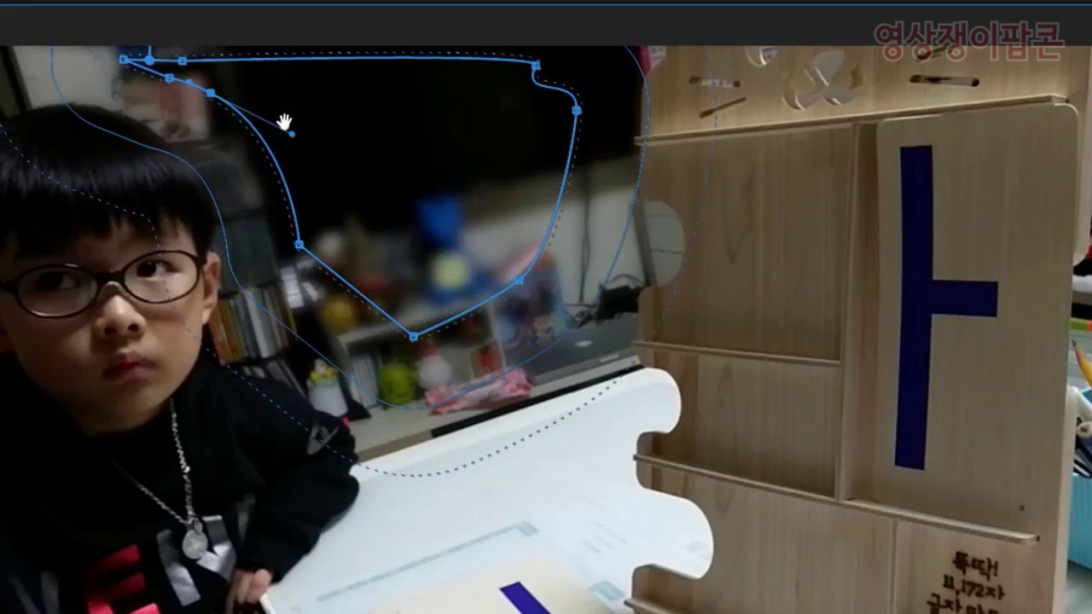
mouse_move(304, 114)
left_mouse_down()
mouse_move(266, 149)
mouse_move(290, 121)
left_mouse_up()
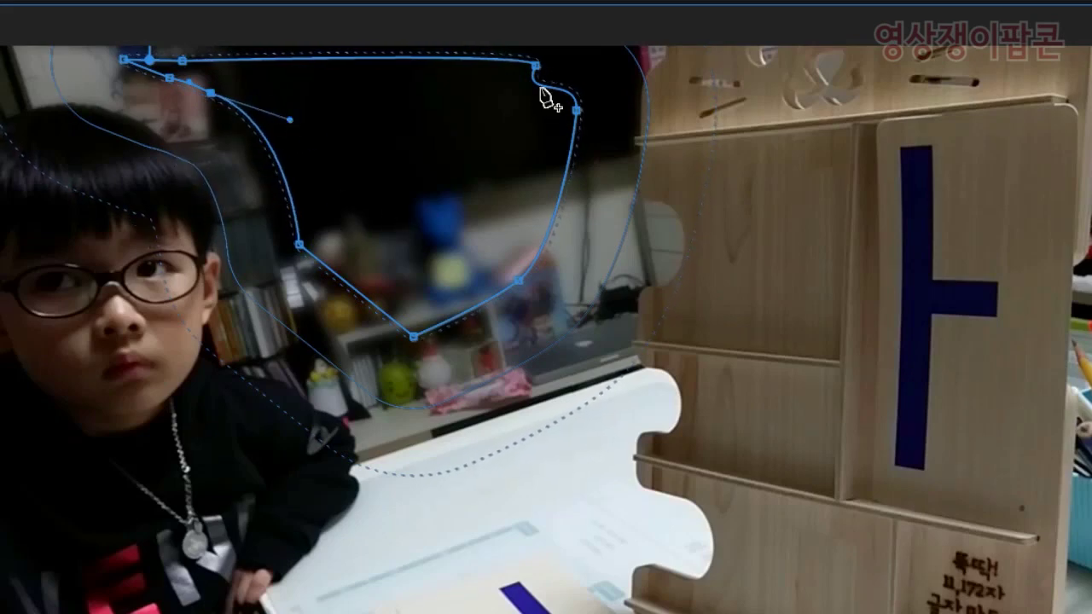
left_click_drag(536, 68, 522, 124)
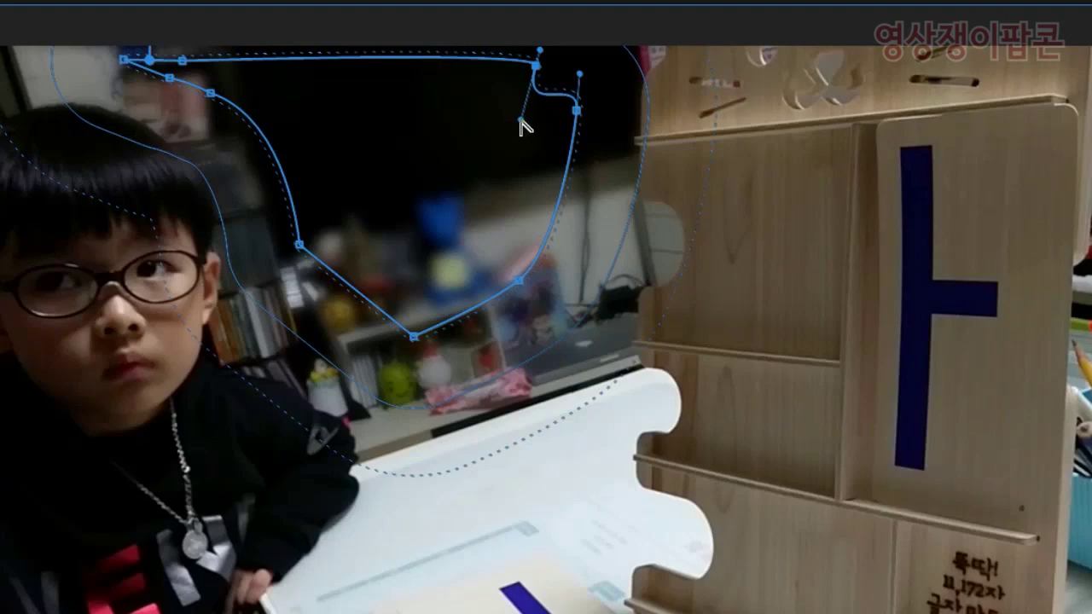
- Round off the mask curve at the TV's upper corner with the direction handles and adjust the point just below that corner
left_click_drag(523, 121, 579, 75)
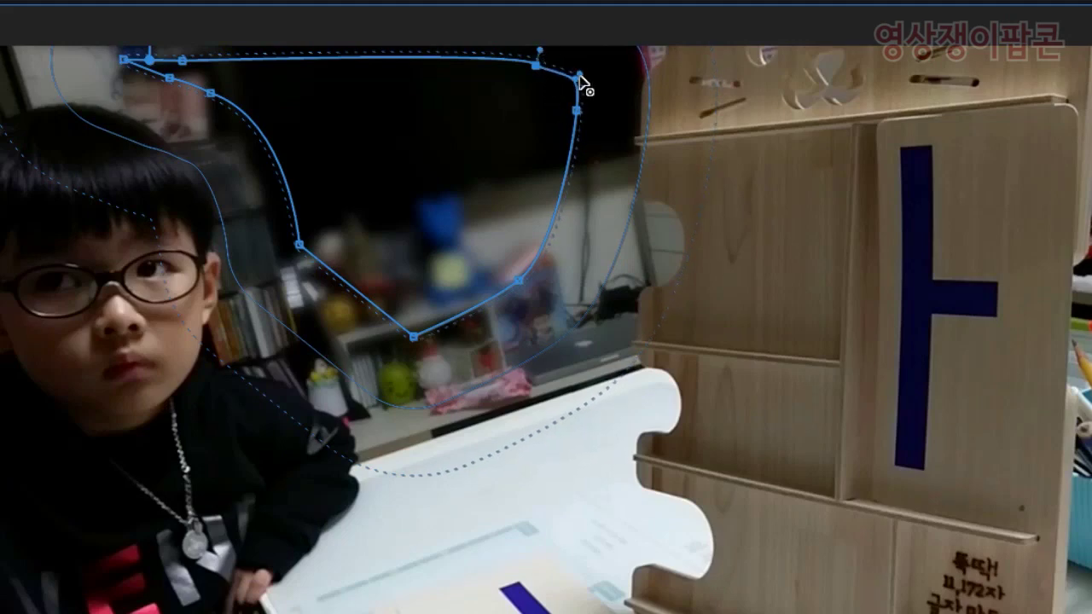
mouse_move(584, 72)
left_mouse_down()
mouse_move(602, 83)
mouse_move(581, 54)
mouse_move(585, 77)
mouse_move(595, 72)
left_mouse_up()
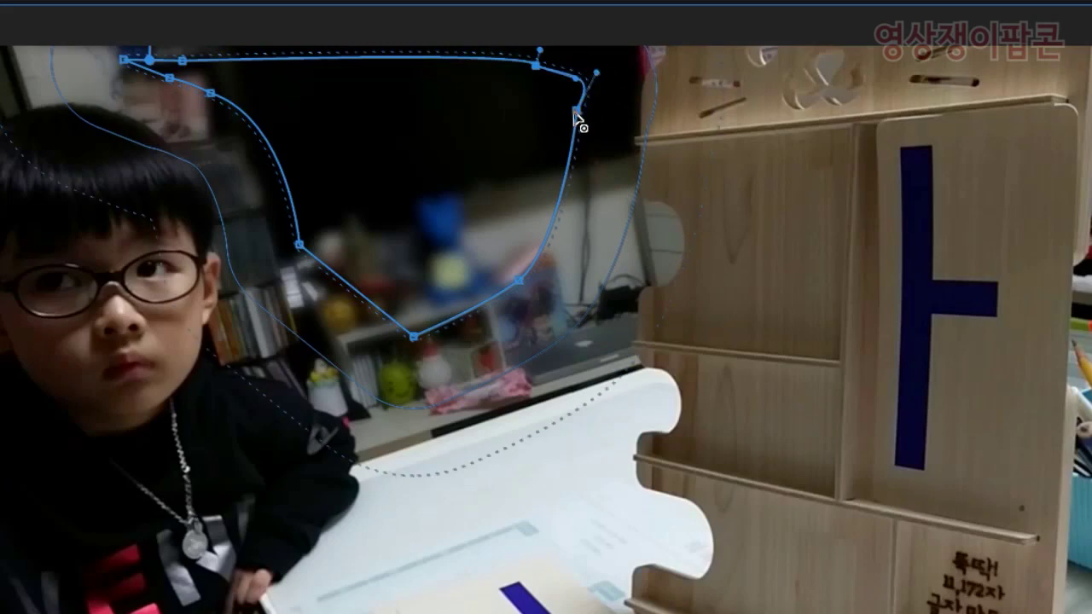
left_click_drag(577, 111, 595, 207)
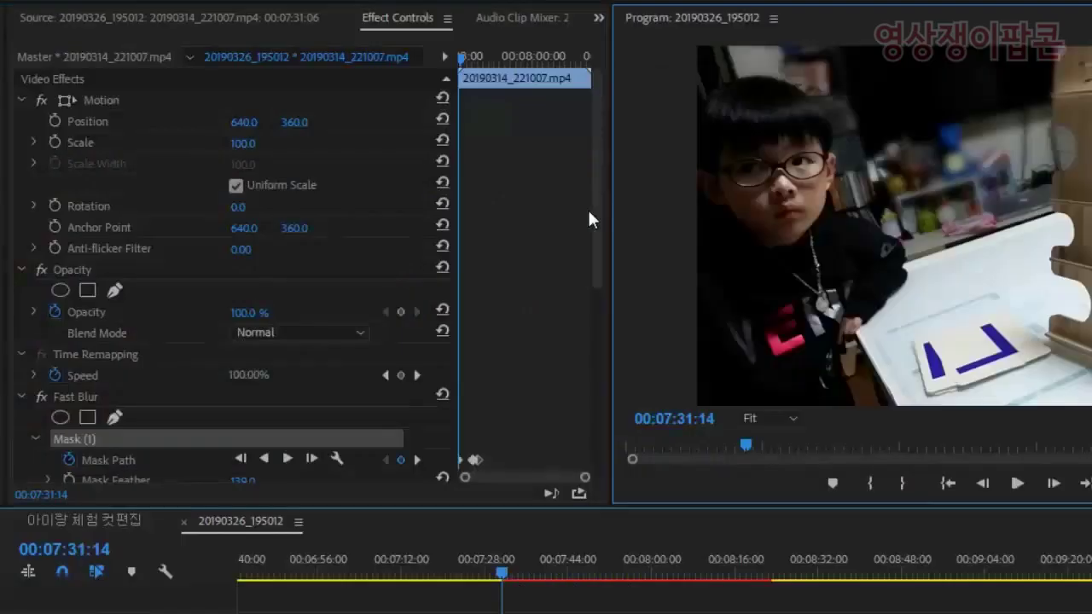
- Add a Mask Path keyframe at 00:07:48:10, where the boy still leans back from the background
left_click_drag(510, 575, 617, 597)
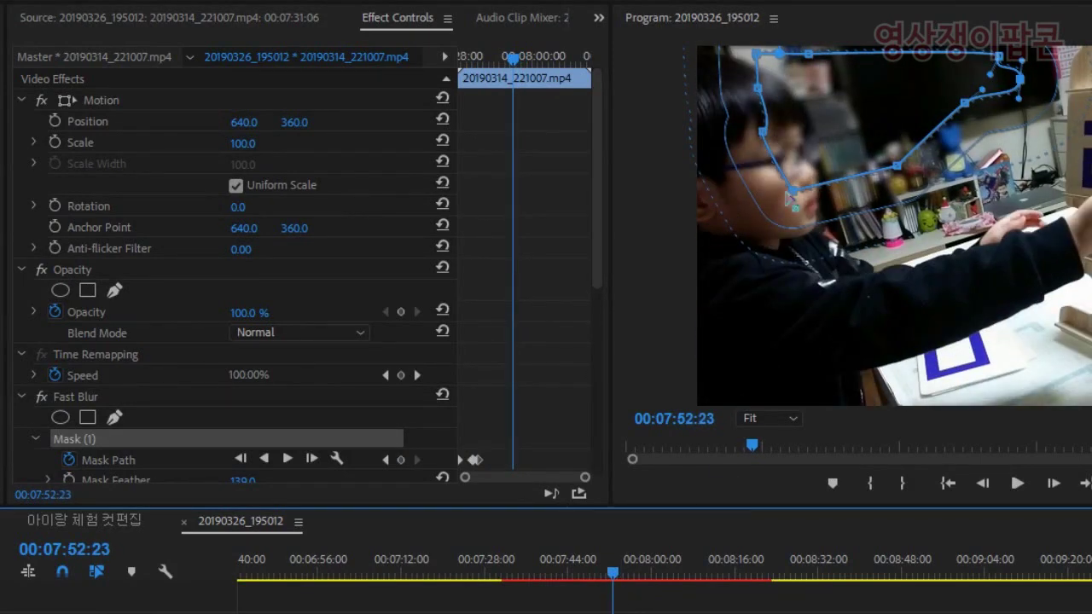
left_click_drag(614, 573, 591, 577)
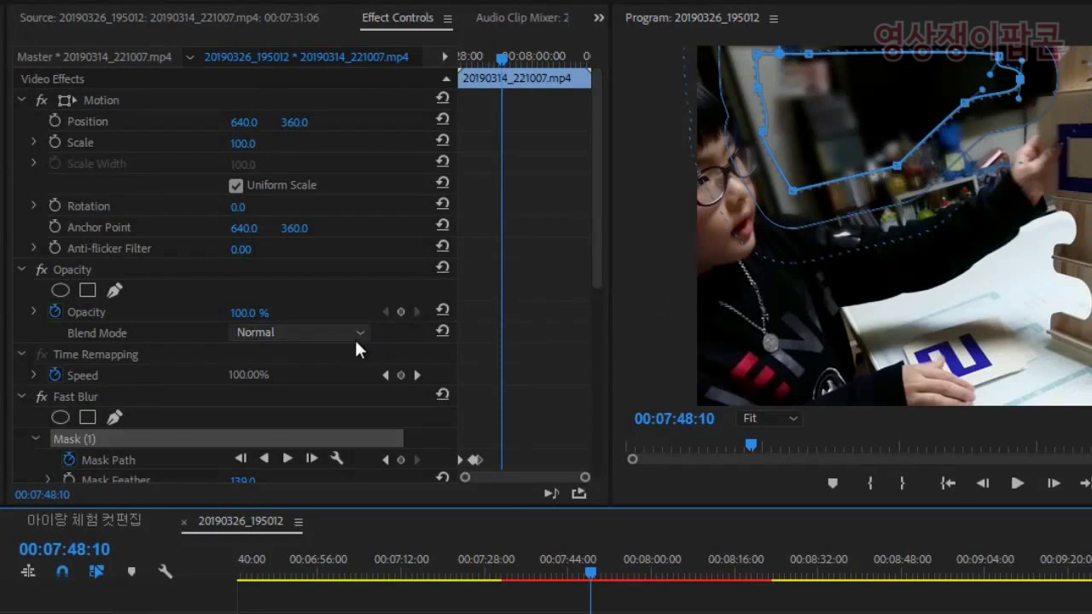
scroll(345, 415, "down", 4)
scroll(334, 426, "down", 2)
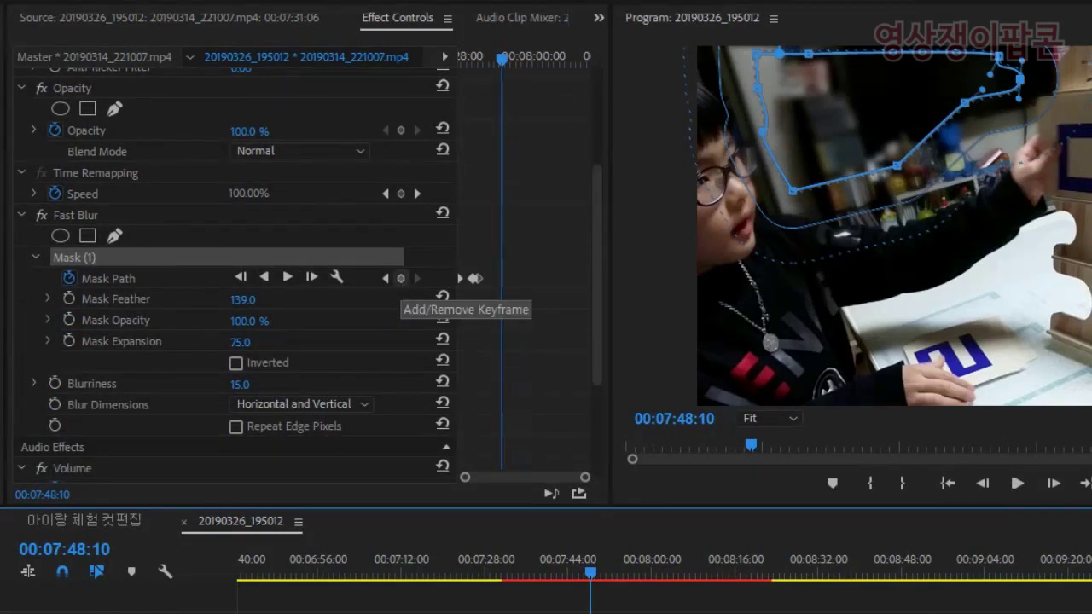
left_click_drag(366, 248, 437, 315)
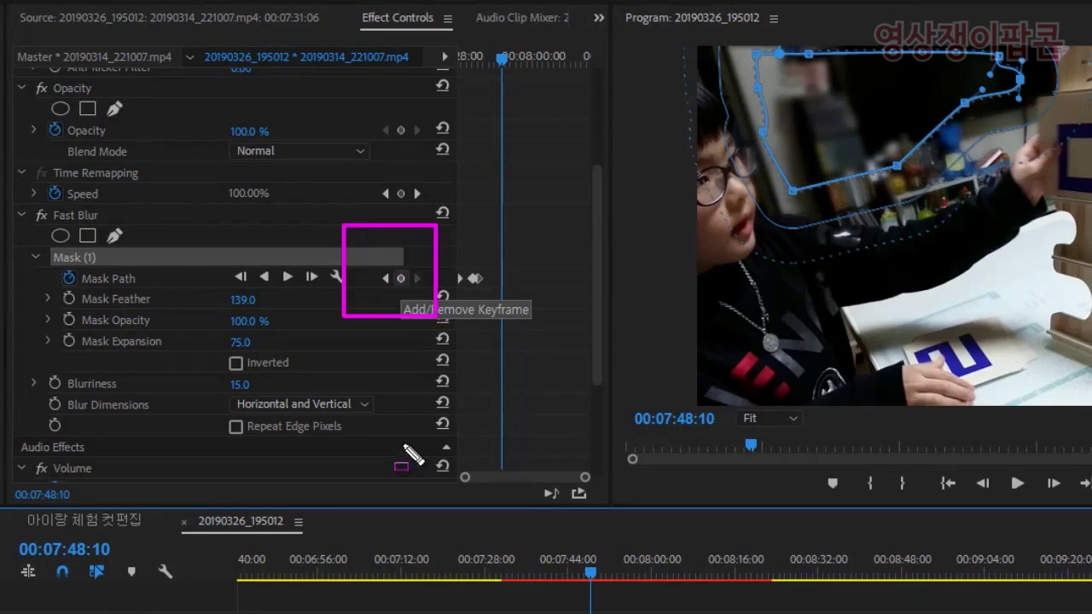
key("Escape")
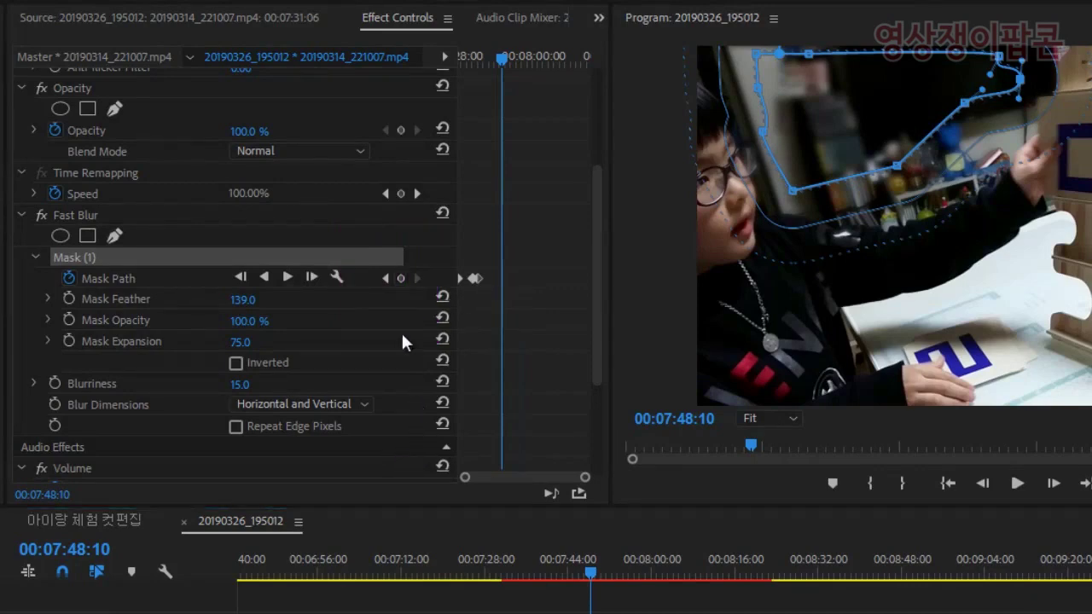
left_click(400, 279)
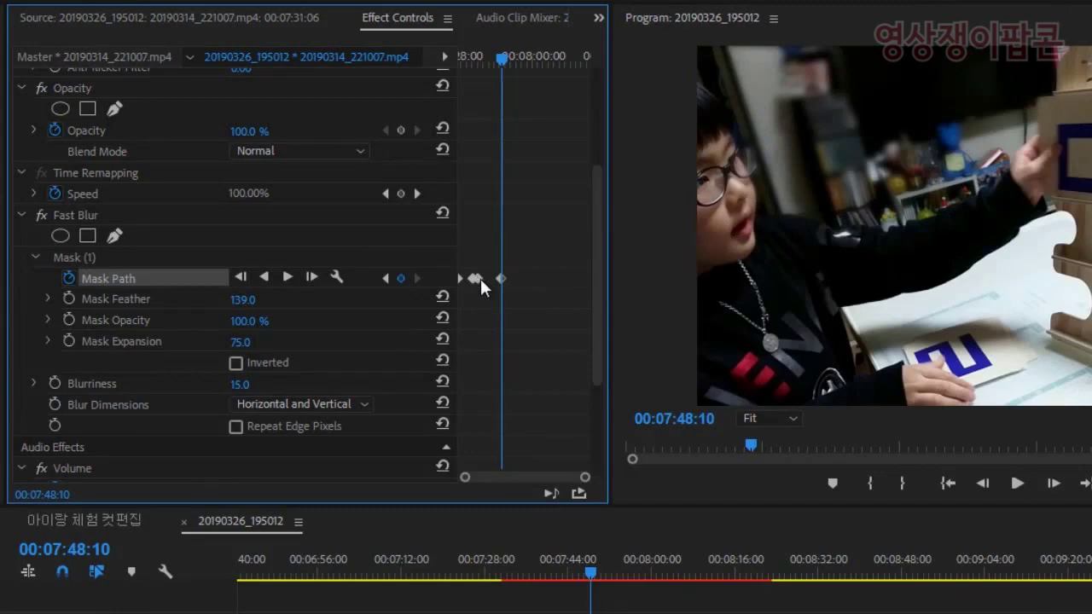
key("ctrl+alt+d")
left_click_drag(542, 314, 473, 257)
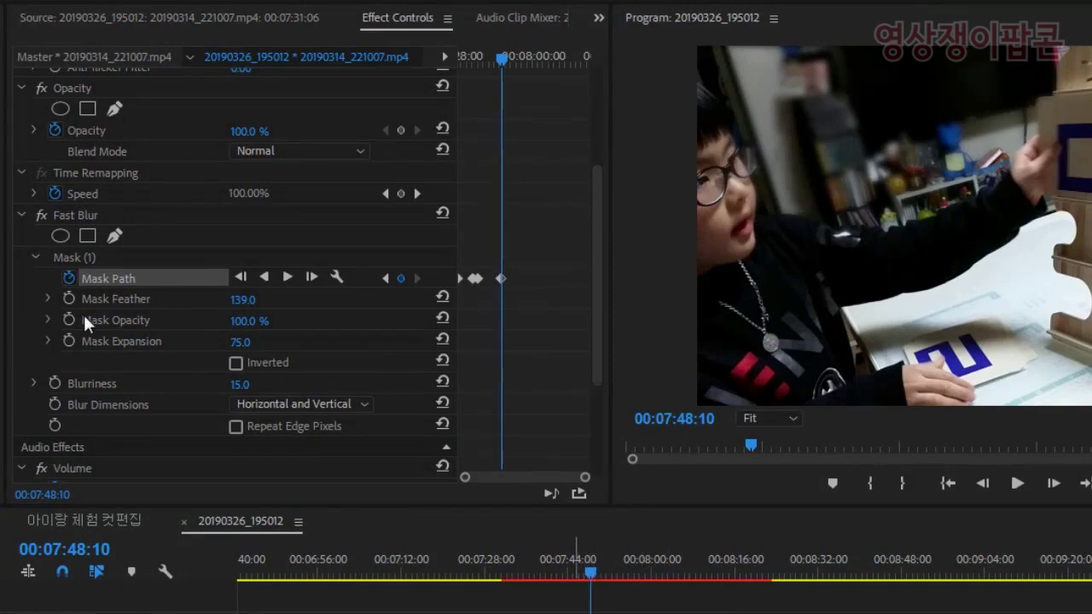
- Reshape Mask (1) at 00:07:53:22, moving the points off the boy's hair and face and extending the far lower point over the shelf
left_click(73, 258)
left_click_drag(591, 574, 618, 574)
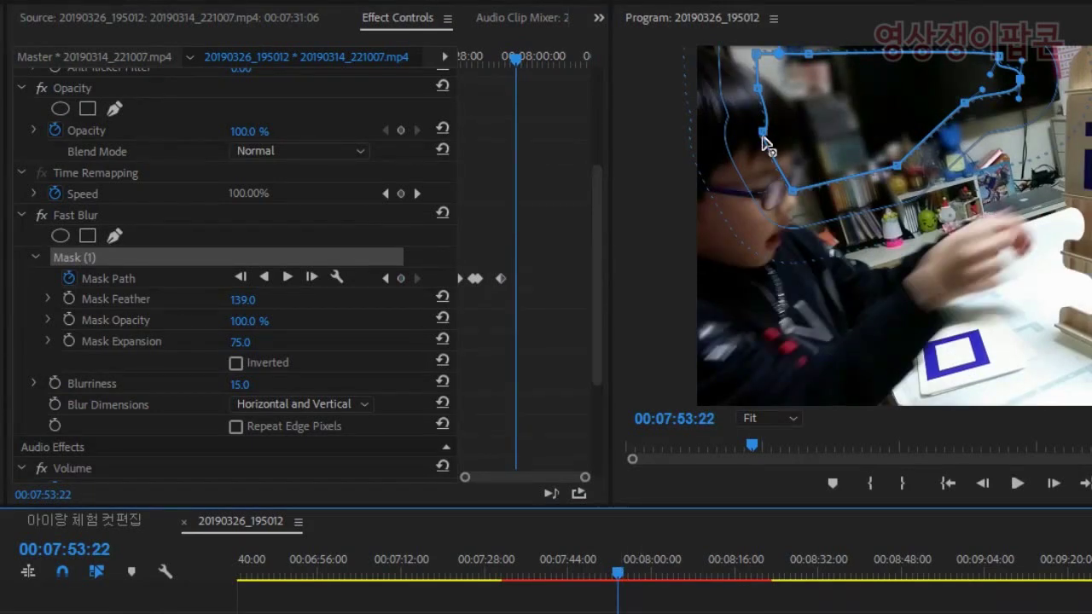
left_click_drag(762, 132, 812, 122)
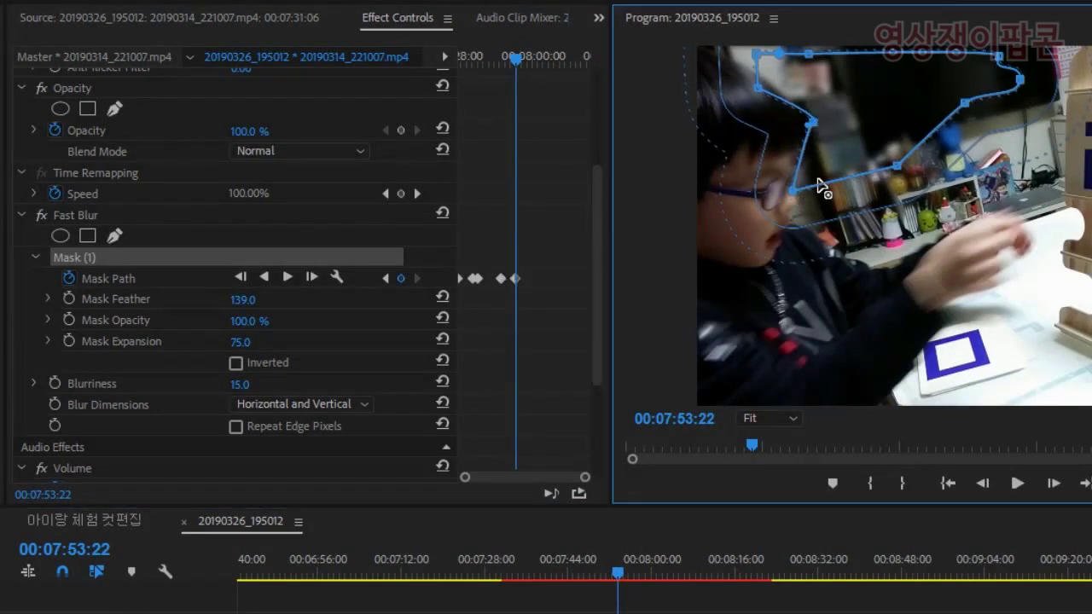
left_click_drag(818, 186, 843, 181)
left_click_drag(757, 90, 805, 77)
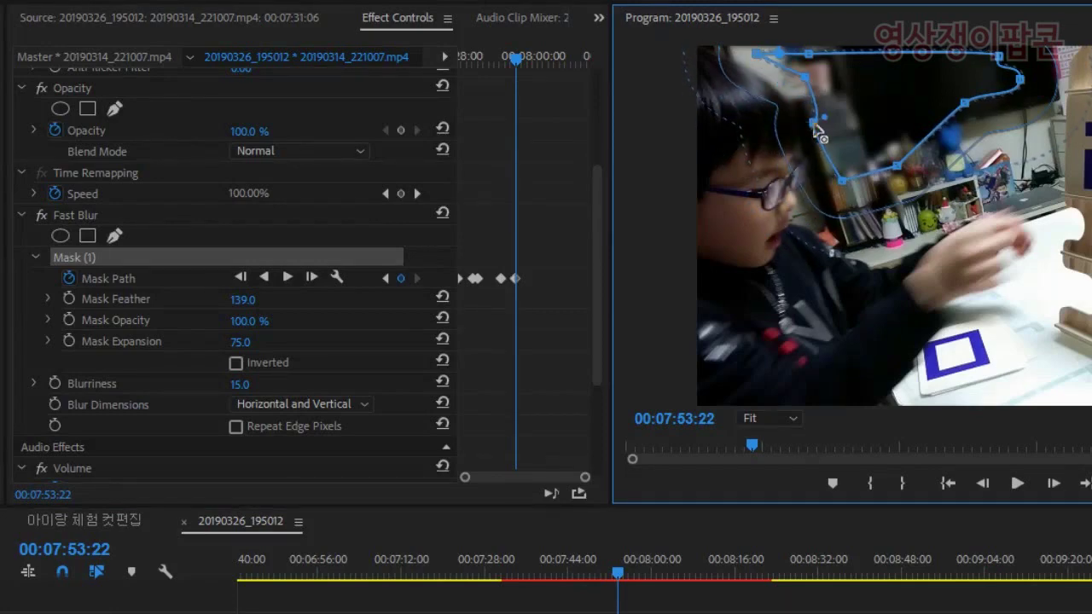
left_click_drag(815, 125, 842, 110)
left_click_drag(863, 169, 859, 164)
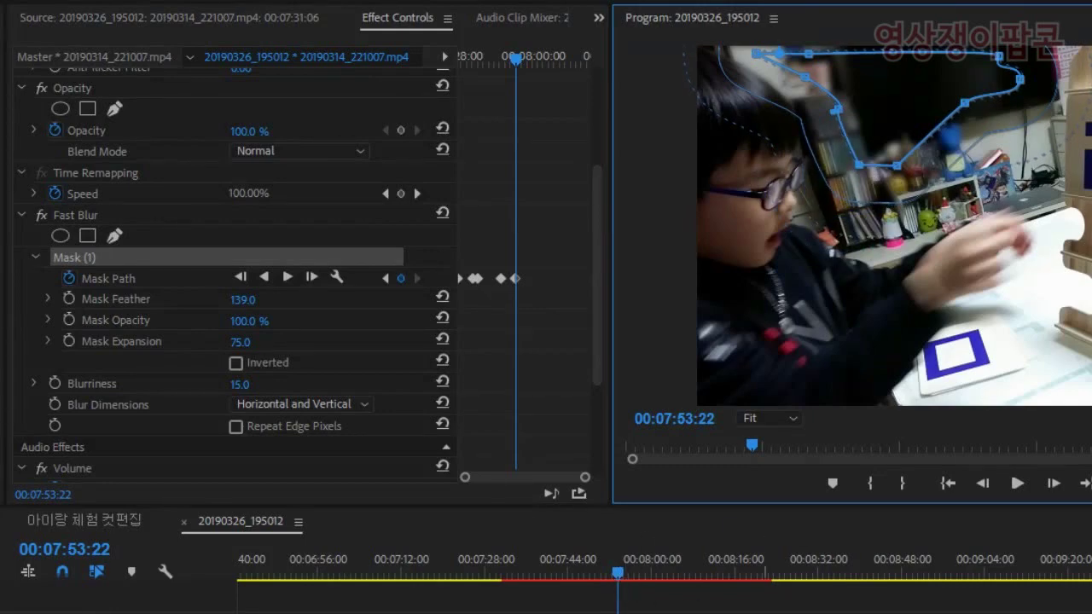
left_click_drag(966, 110, 1013, 168)
- At 00:08:18:15, widen the mask on the boy's side so it covers the wall and cabinet he has moved away from
left_click_drag(604, 578, 766, 611)
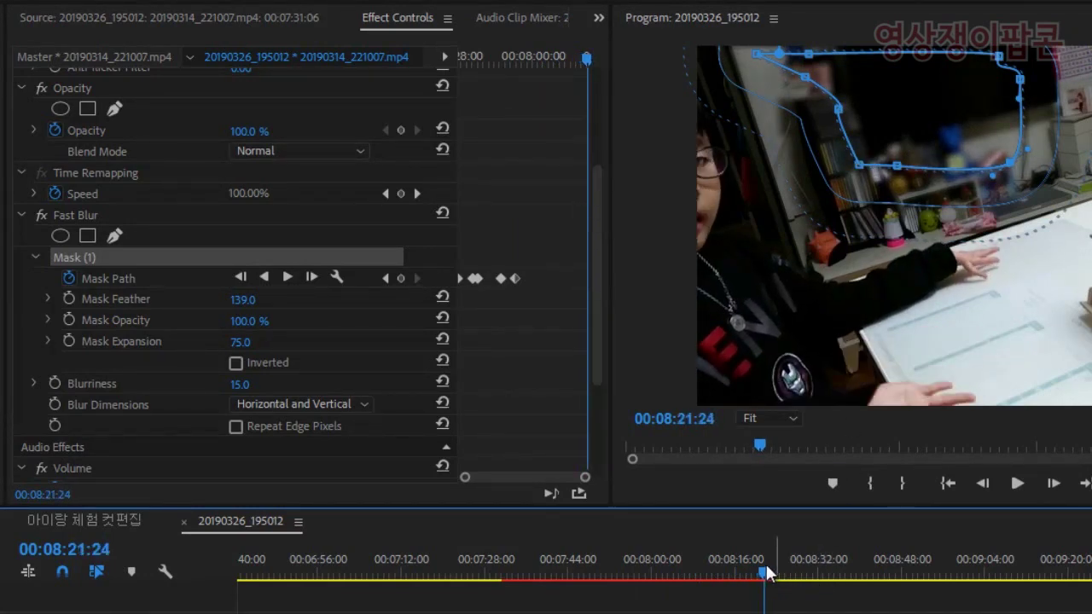
mouse_move(765, 574)
left_mouse_down()
mouse_move(733, 576)
mouse_move(750, 576)
left_mouse_up()
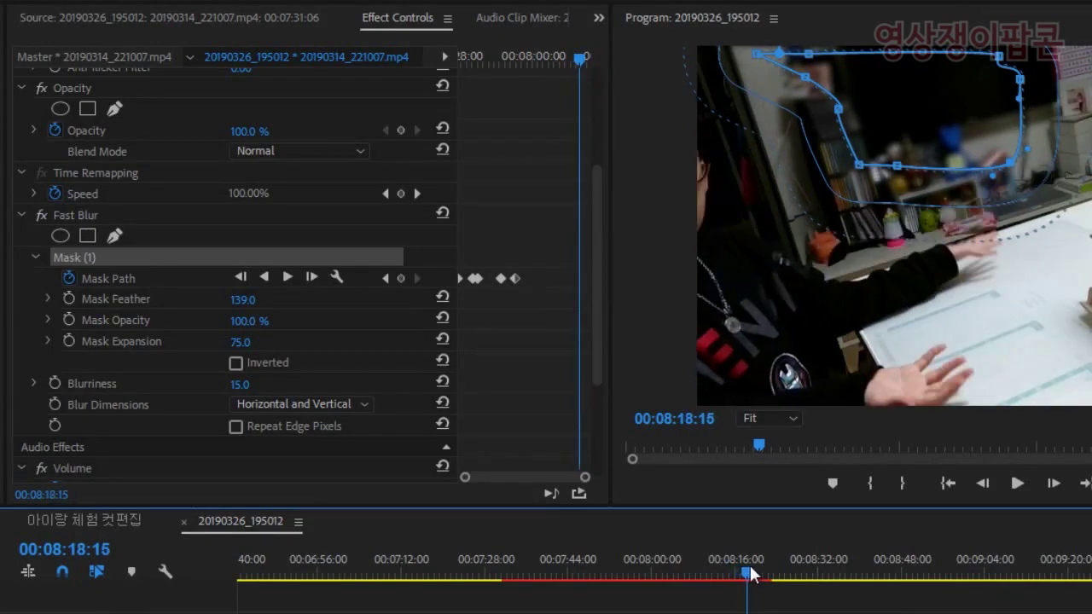
left_click(839, 111)
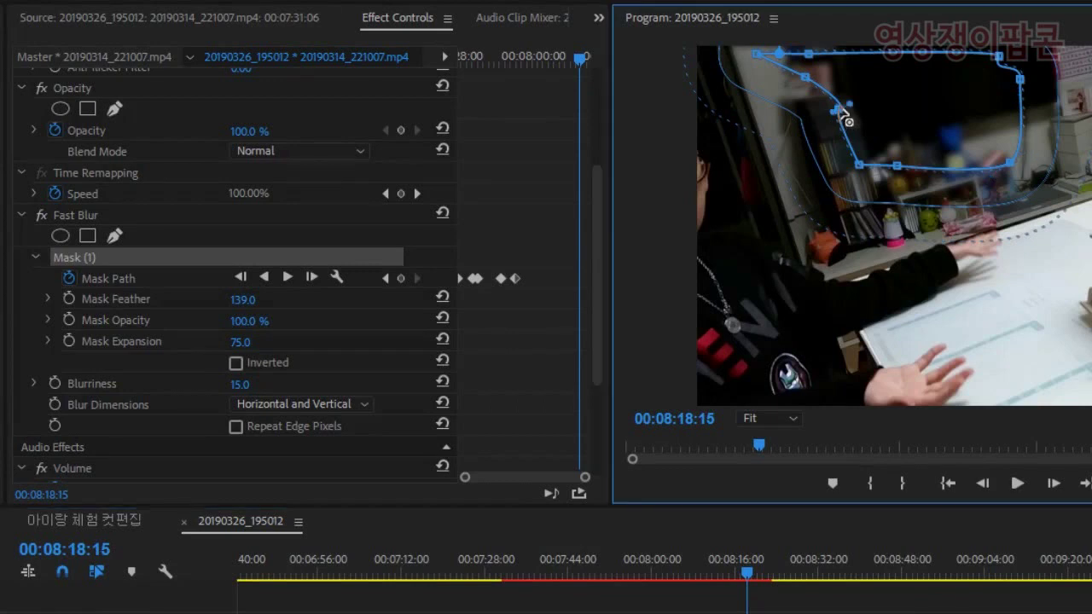
left_click_drag(841, 111, 787, 121)
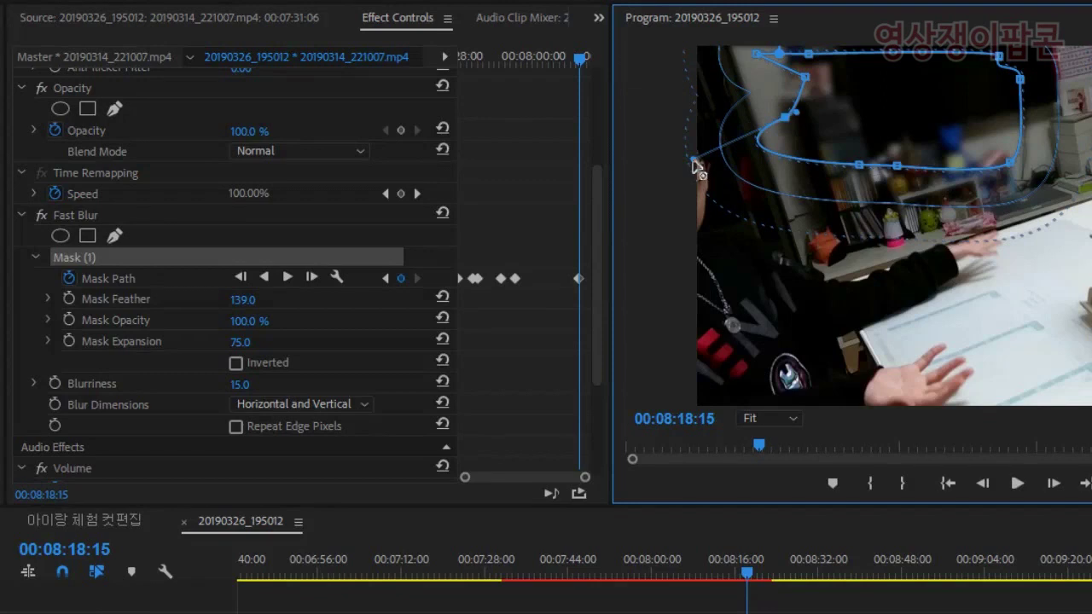
left_click_drag(696, 167, 774, 190)
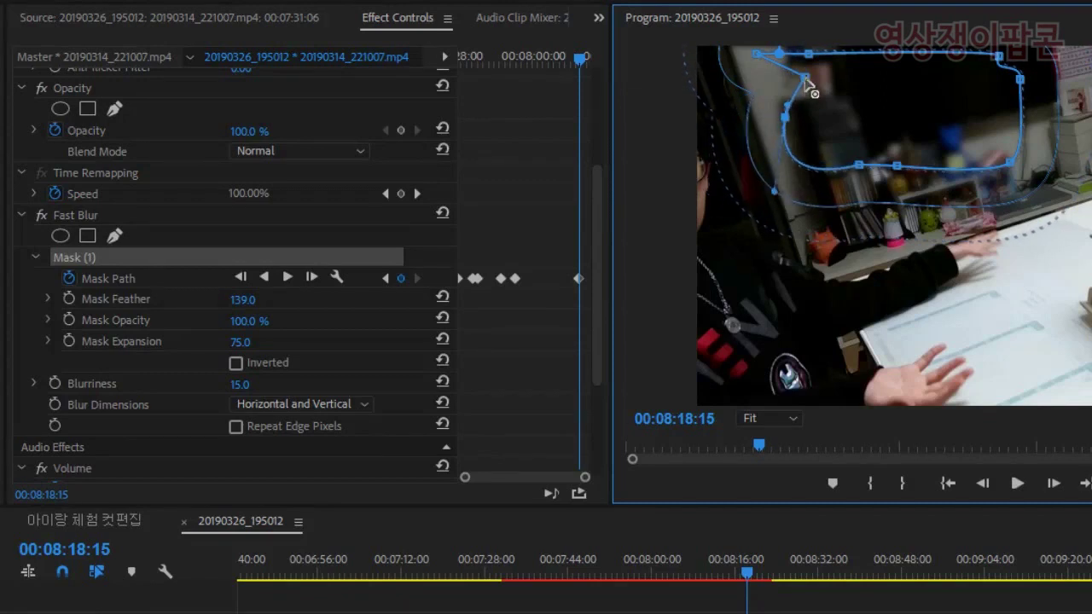
left_click_drag(806, 77, 738, 99)
left_click_drag(756, 55, 710, 54)
left_click(771, 134)
left_click_drag(760, 147, 762, 146)
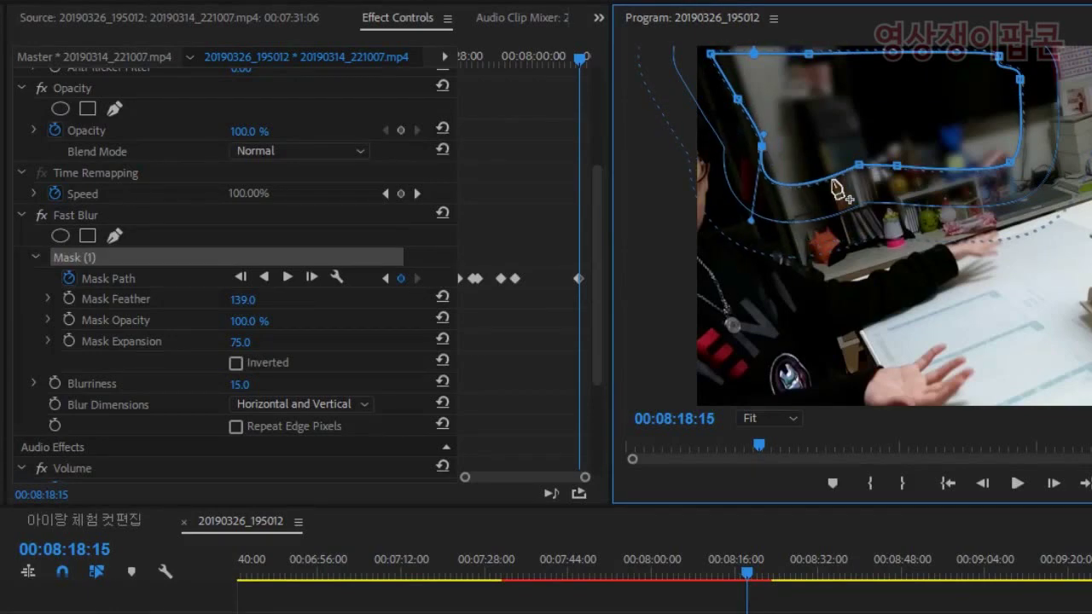
- Lower the mask's bottom points over the shelf and push the points beyond the TV's far edge outward on this frame
left_click_drag(860, 167, 881, 211)
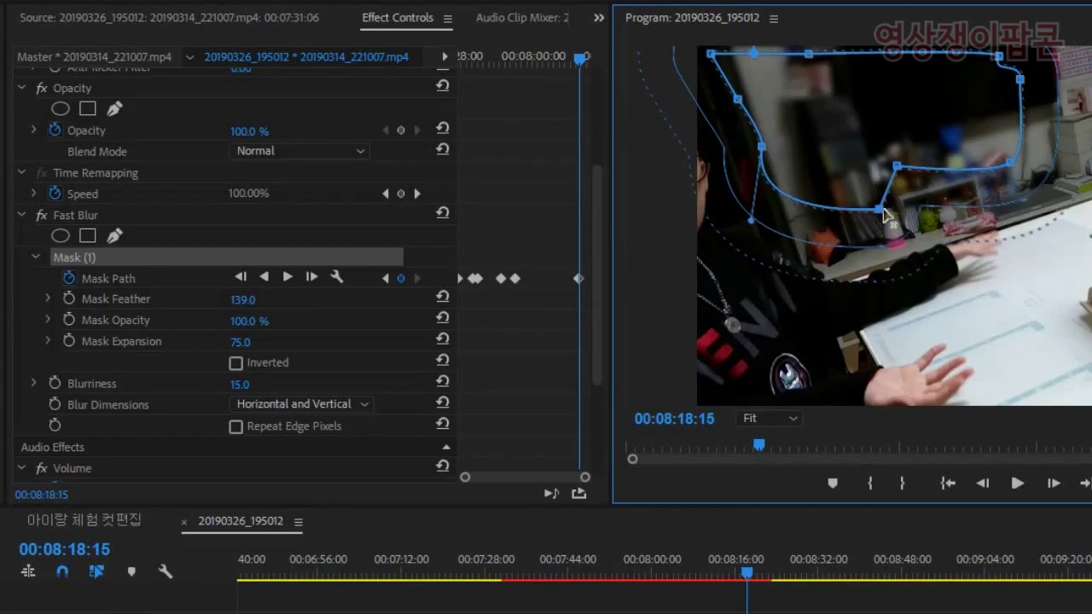
left_click_drag(897, 167, 962, 209)
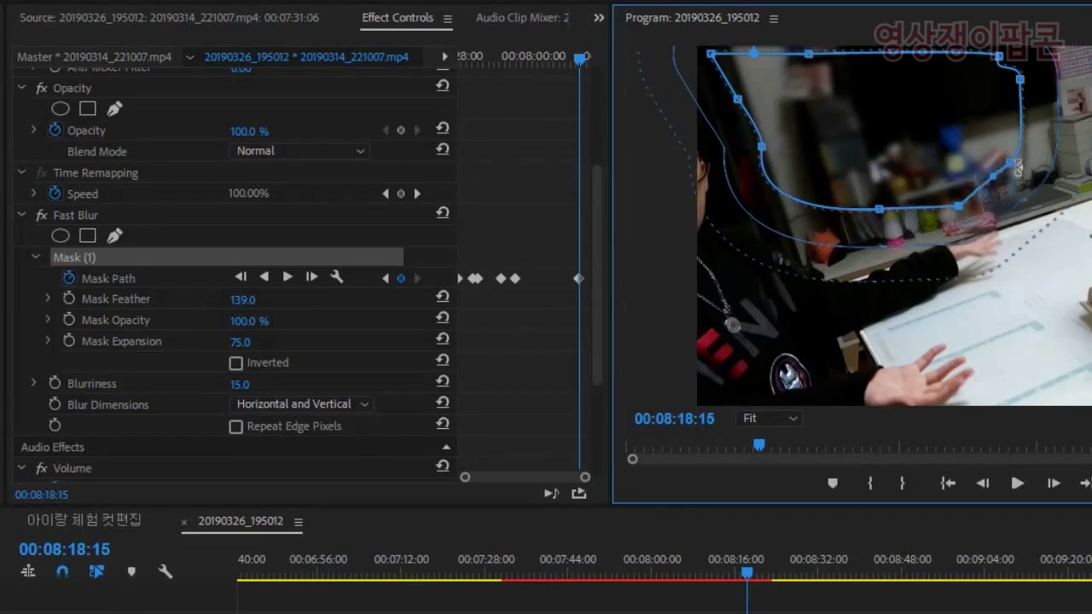
left_click_drag(1012, 164, 1050, 160)
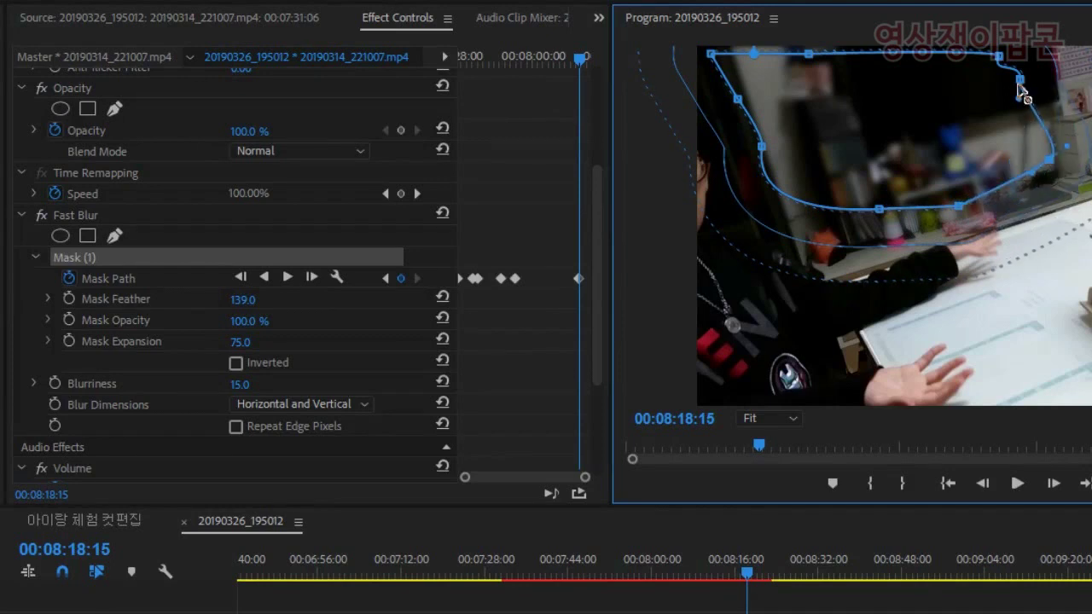
left_click(1022, 81)
mouse_move(1024, 81)
left_mouse_down()
mouse_move(1036, 77)
mouse_move(1027, 72)
left_mouse_up()
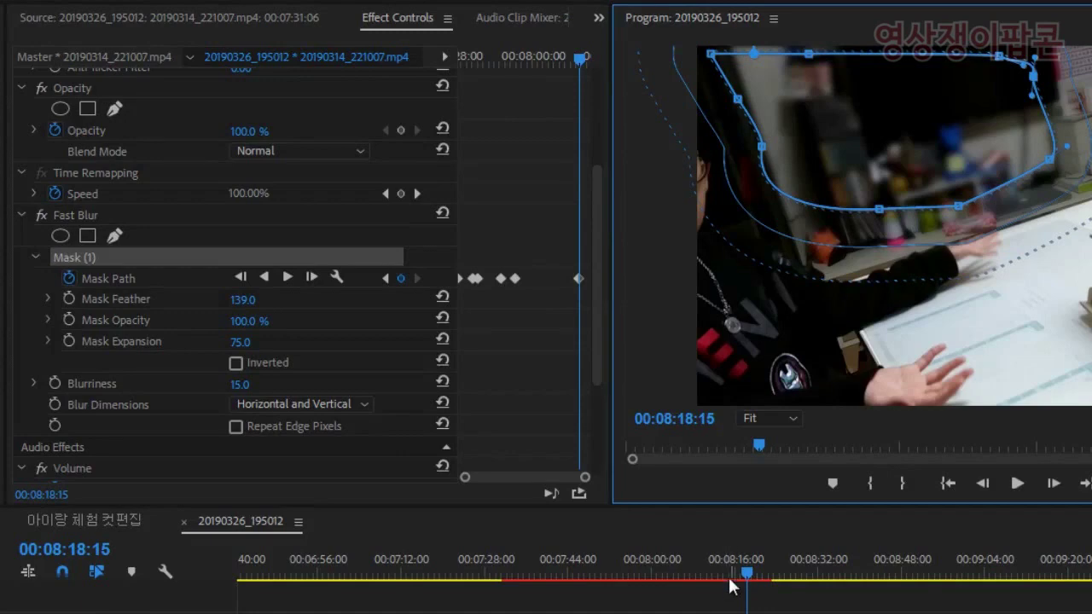
- Check how the mask moves against the boy between the Mask Path keyframes at 00:07:53:22 and 00:08:18:15
left_click_drag(731, 587, 710, 558)
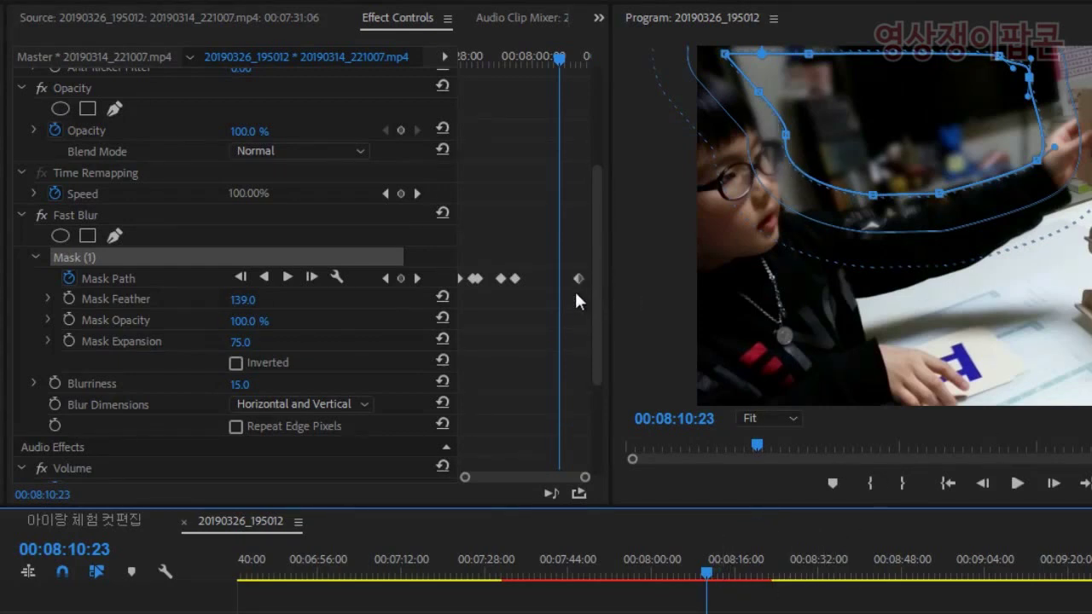
left_click_drag(553, 241, 607, 314)
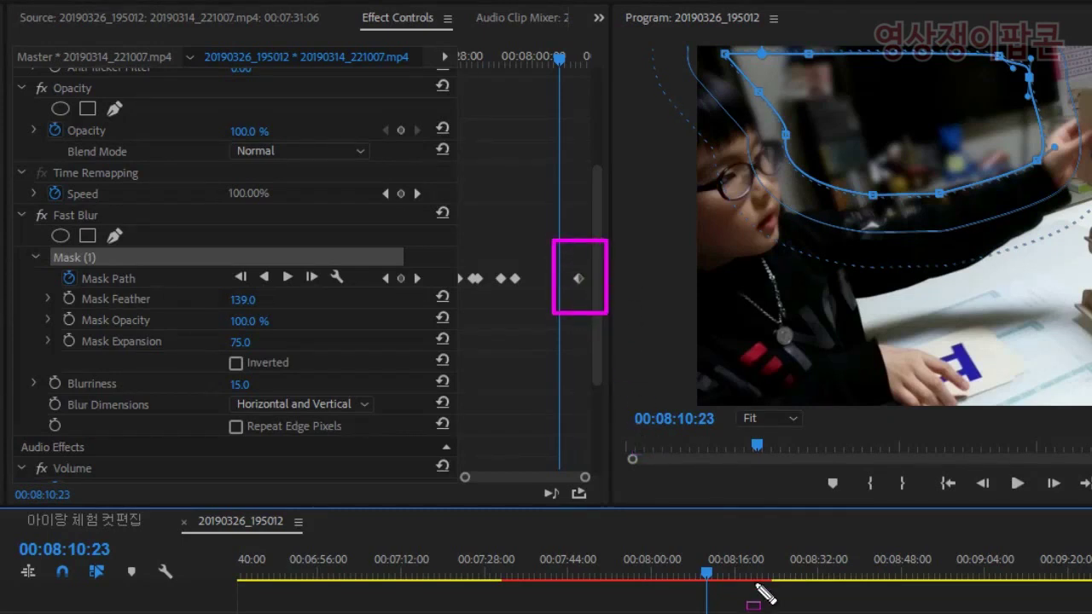
key("Escape")
mouse_move(713, 578)
left_mouse_down()
mouse_move(732, 574)
mouse_move(719, 572)
left_mouse_up()
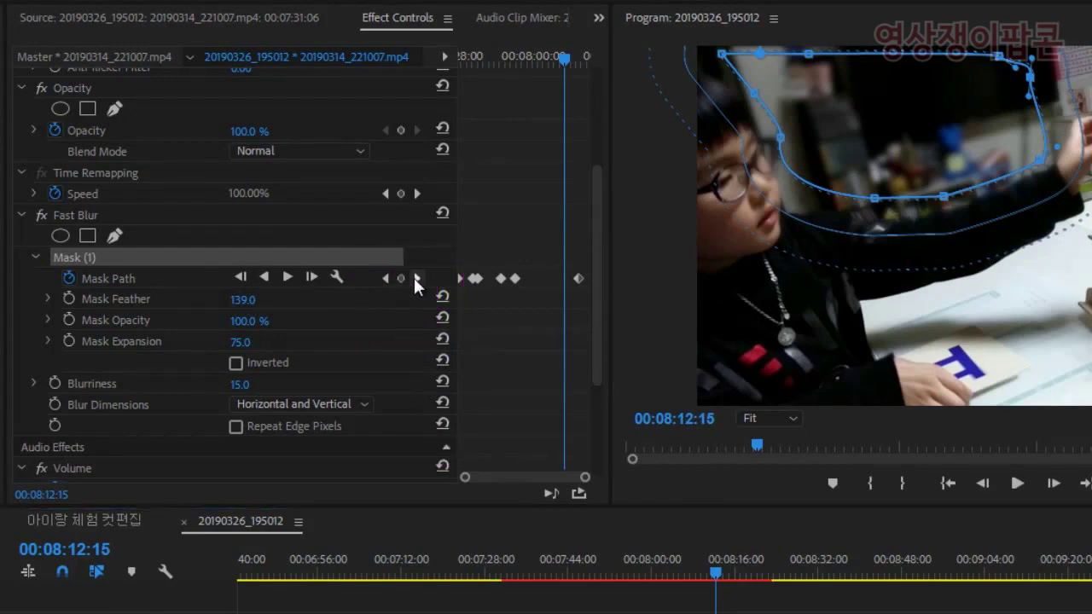
left_click(416, 278)
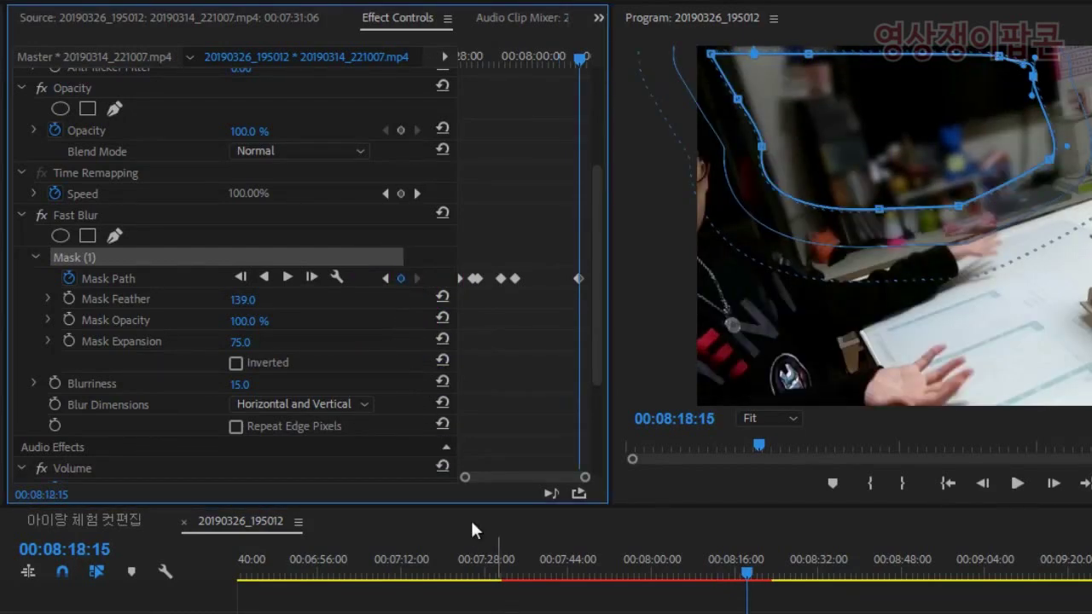
left_click(385, 279)
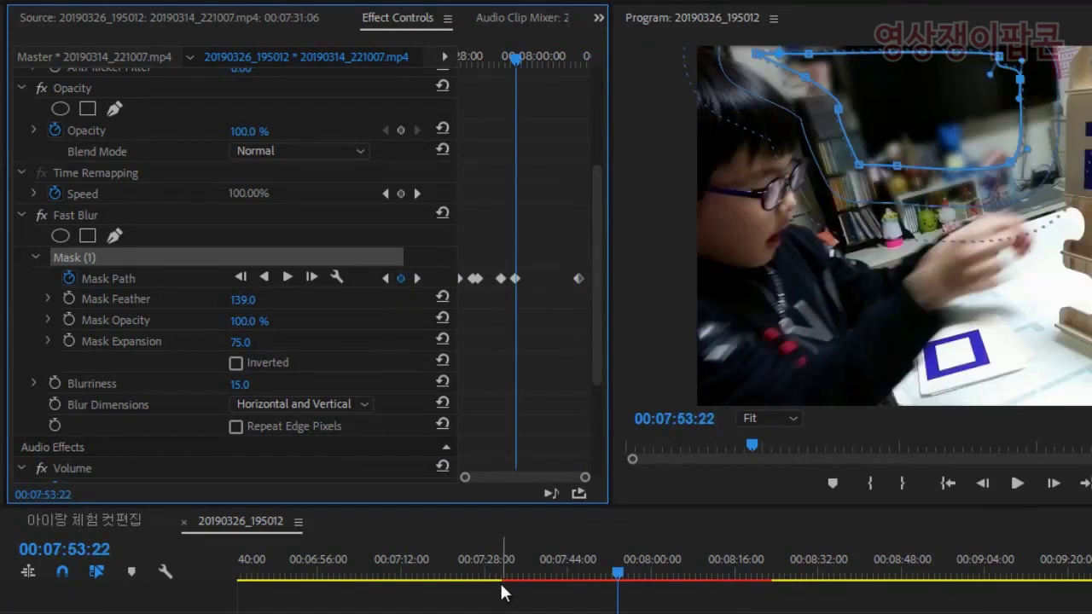
- At the 00:08:18:15 keyframe, raise the mask's bottom points away from the arm and flatten the lower curve on the boy's side
left_click(417, 278)
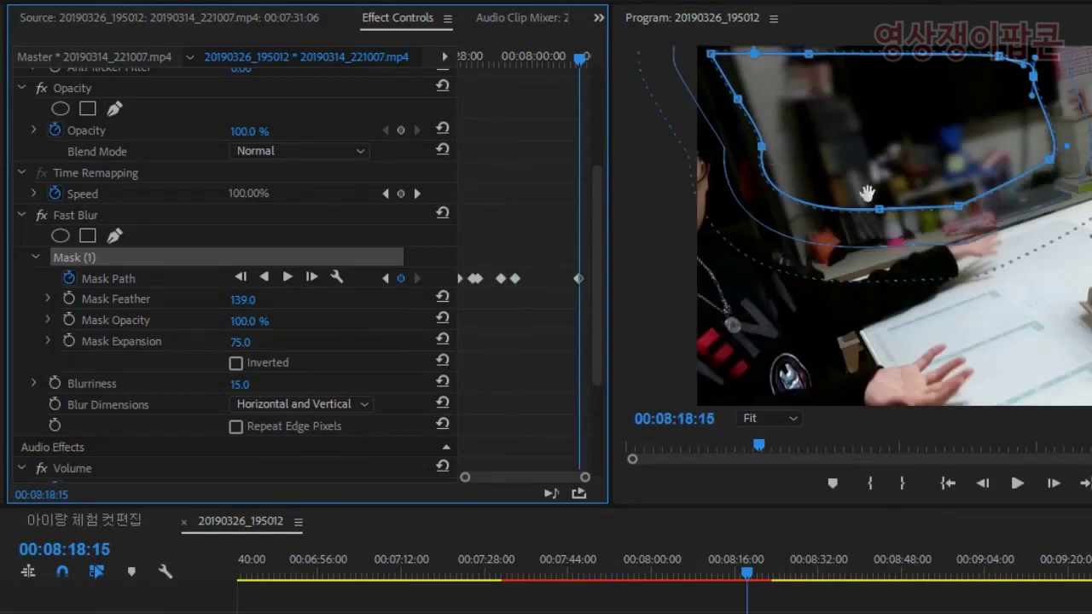
left_click_drag(960, 207, 944, 157)
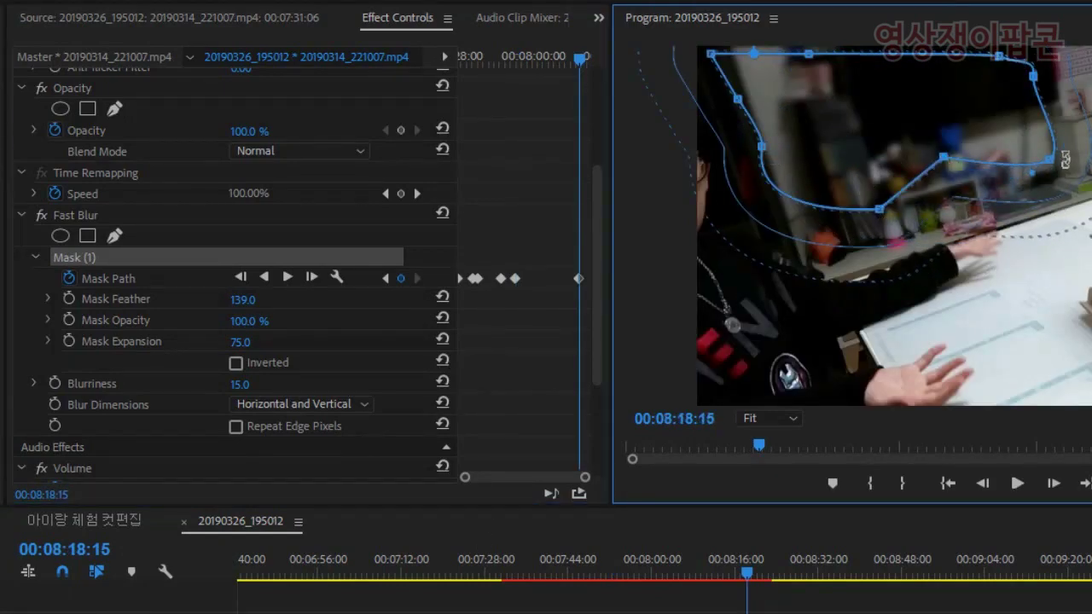
left_click_drag(1049, 162, 1046, 134)
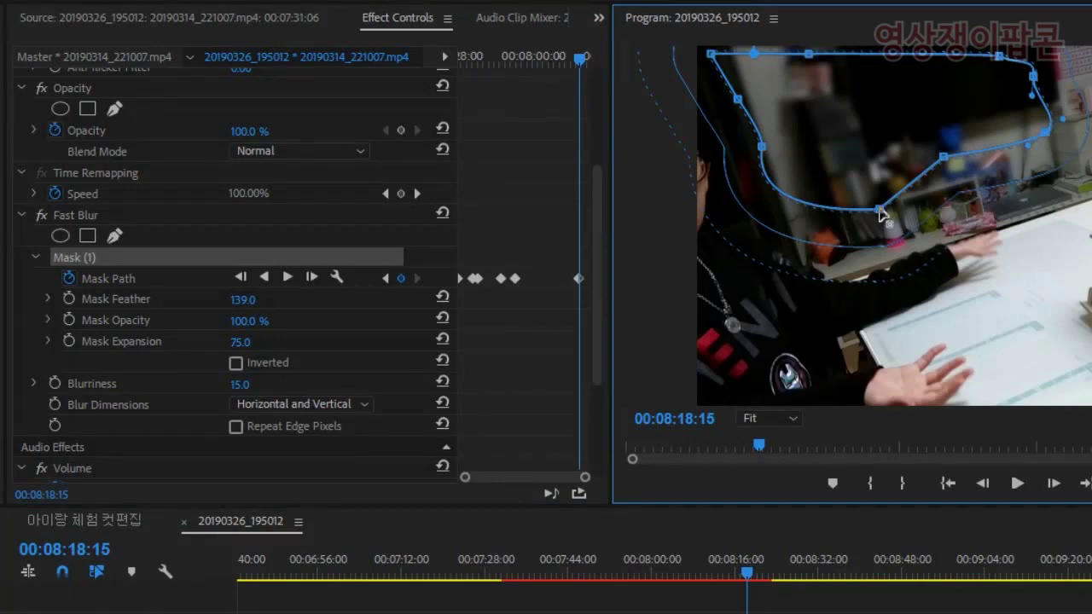
left_click_drag(882, 213, 859, 183)
left_click_drag(750, 220, 811, 218)
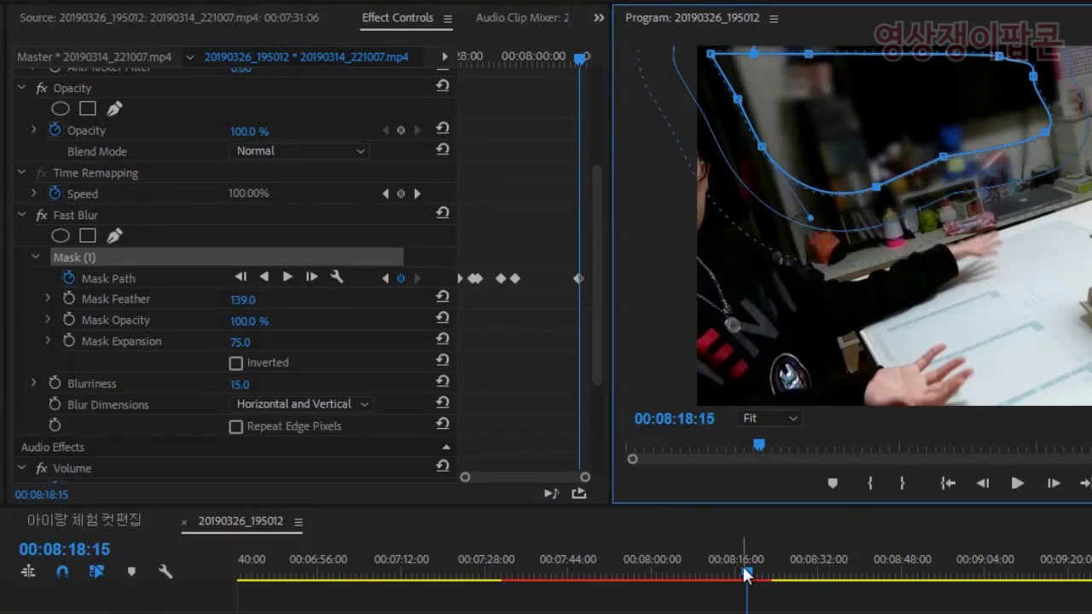
- At the 00:07:53:22 Mask Path keyframe, adjust the mask's curve and shift its edge point beside the boy's head toward the TV
left_click_drag(745, 574, 708, 577)
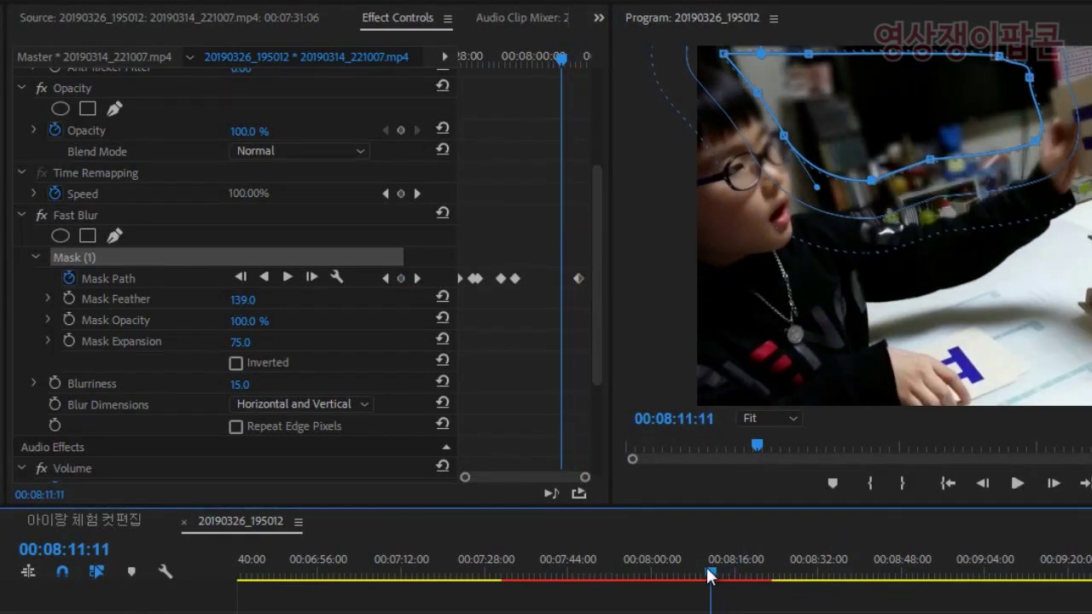
left_click(385, 277)
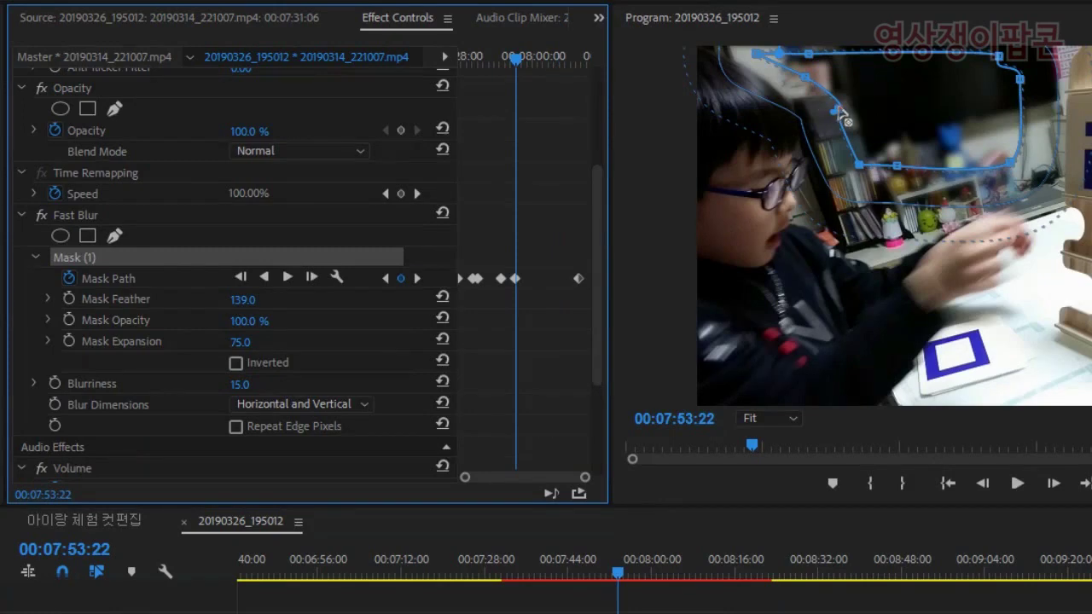
left_click_drag(839, 109, 862, 107)
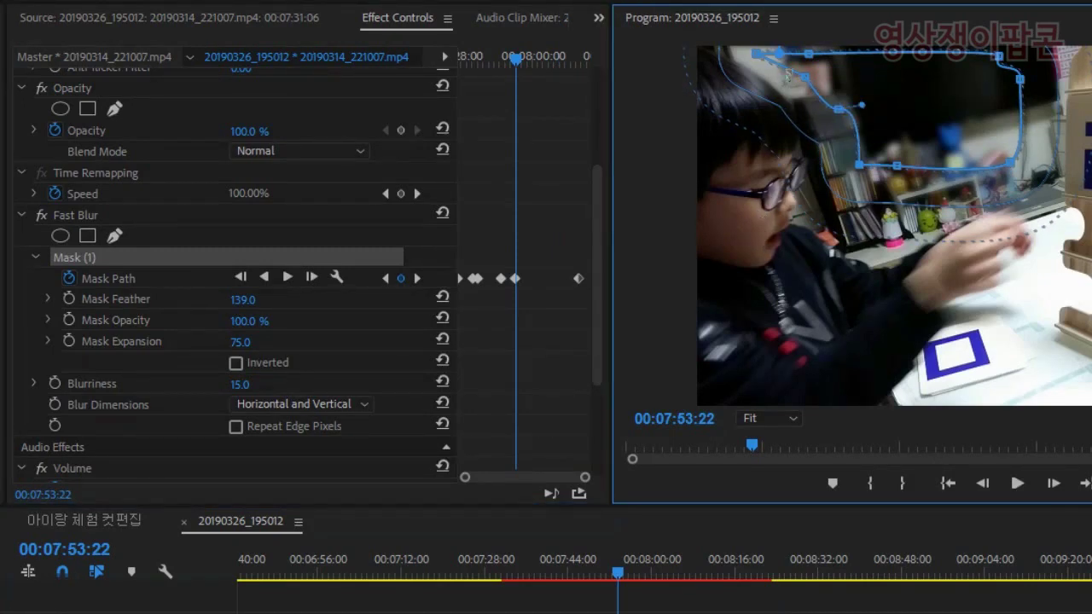
left_click_drag(805, 78, 822, 73)
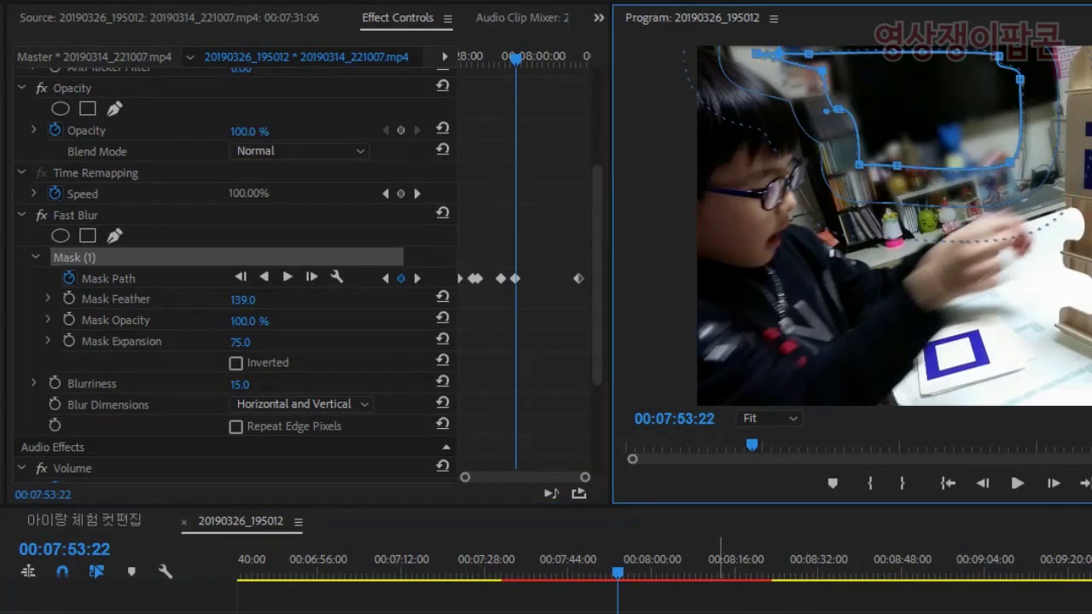
- At 00:08:05:05, move the mask points beside the boy's face up and inward toward the TV
left_click_drag(628, 573, 682, 577)
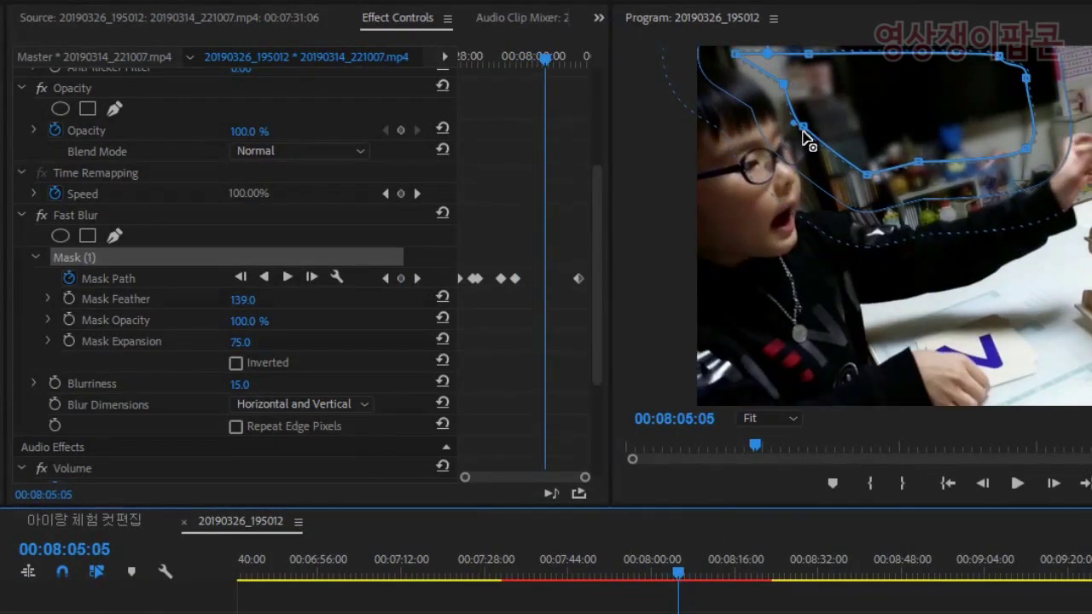
left_click_drag(806, 139, 795, 70)
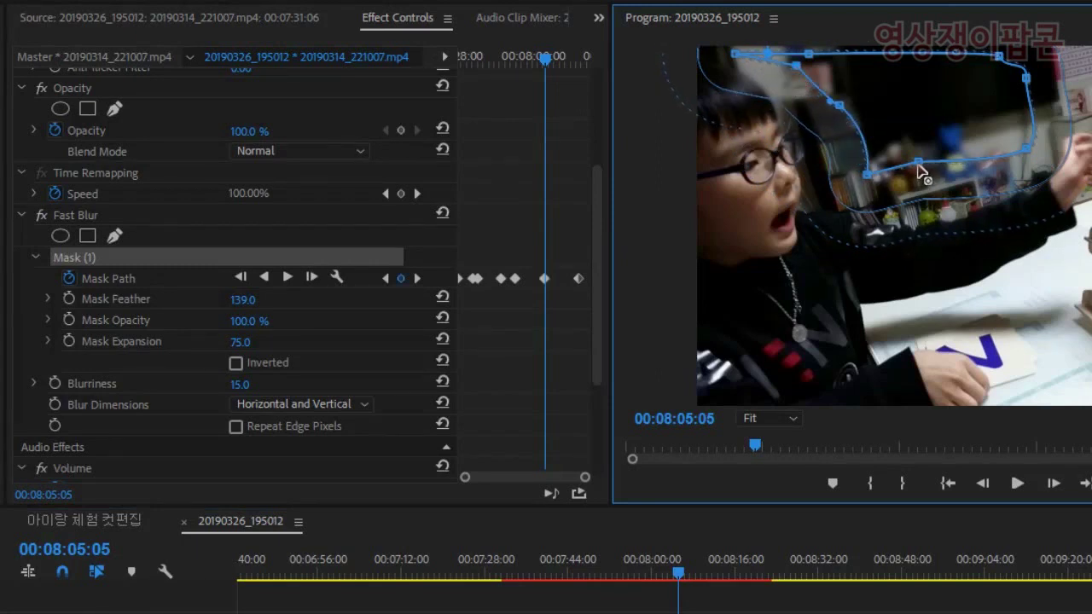
left_click_drag(919, 167, 953, 182)
- Check the mask against the boy's movement up to the end of the clip and return to the clip's start
left_click_drag(620, 574, 766, 601)
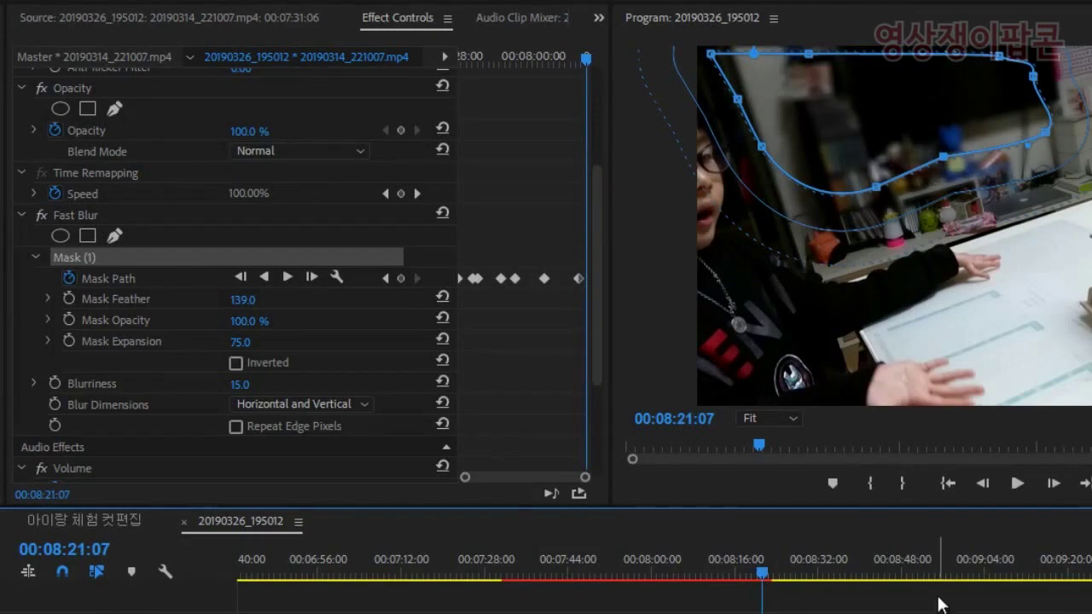
left_click(696, 612)
left_click_drag(552, 576, 523, 589)
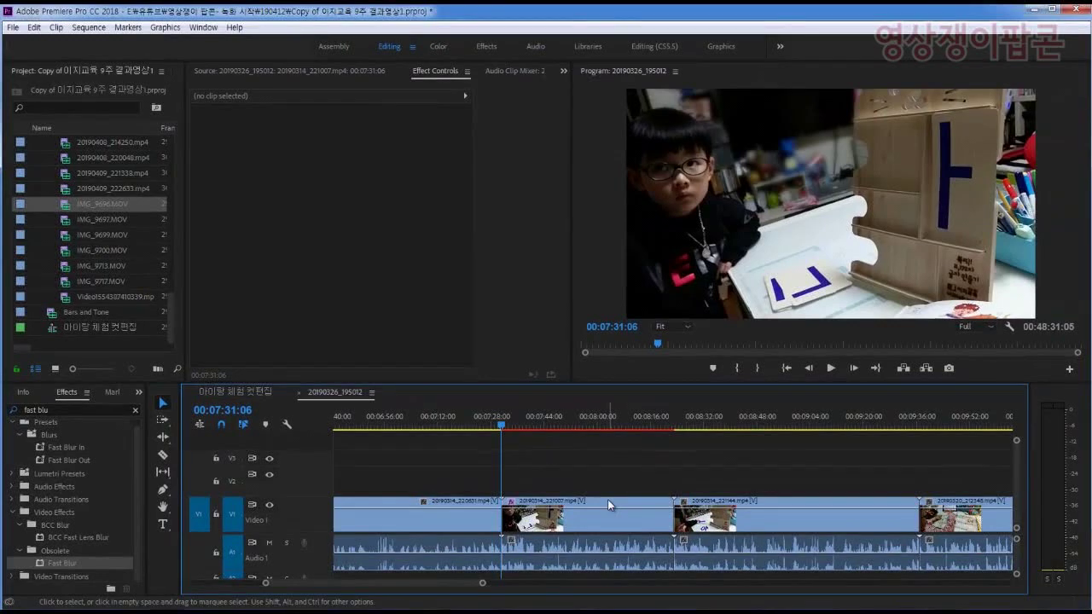
- Try to render the effect previews for the whole sequence
left_click(607, 504)
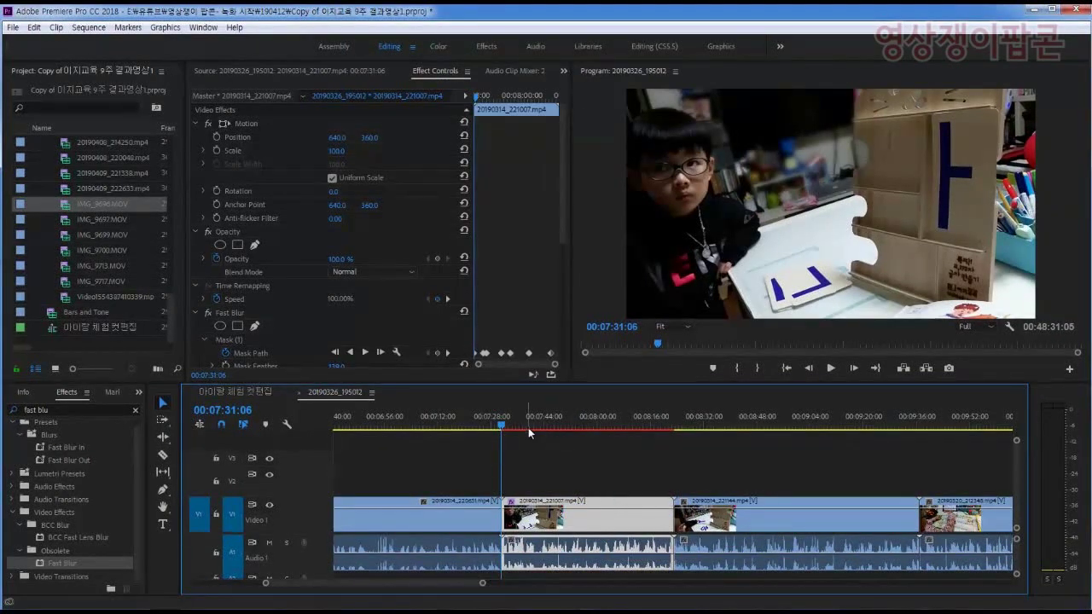
left_click(649, 441)
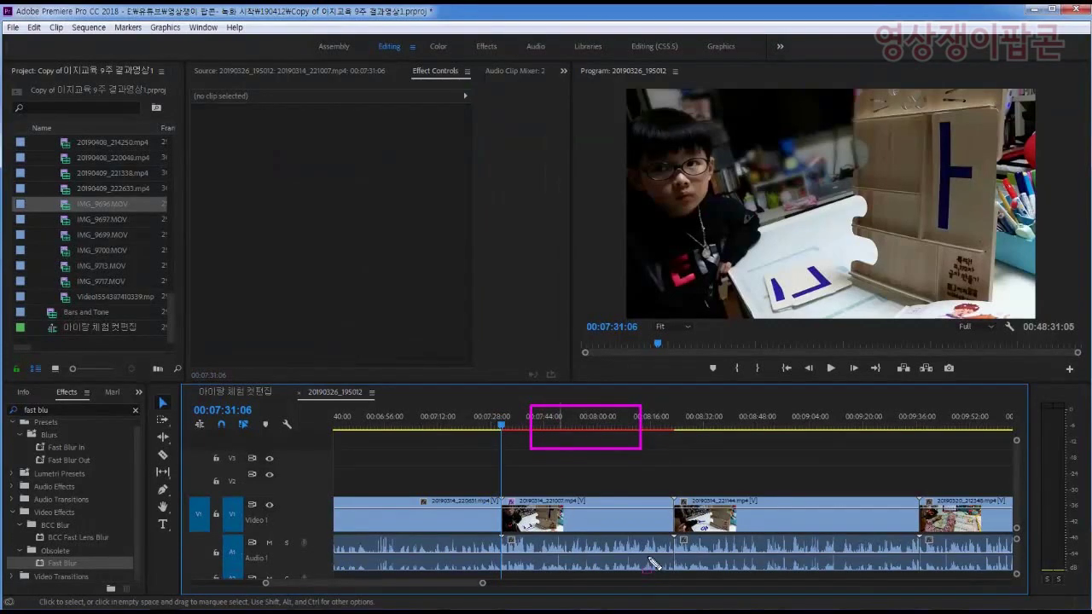
left_click(608, 505)
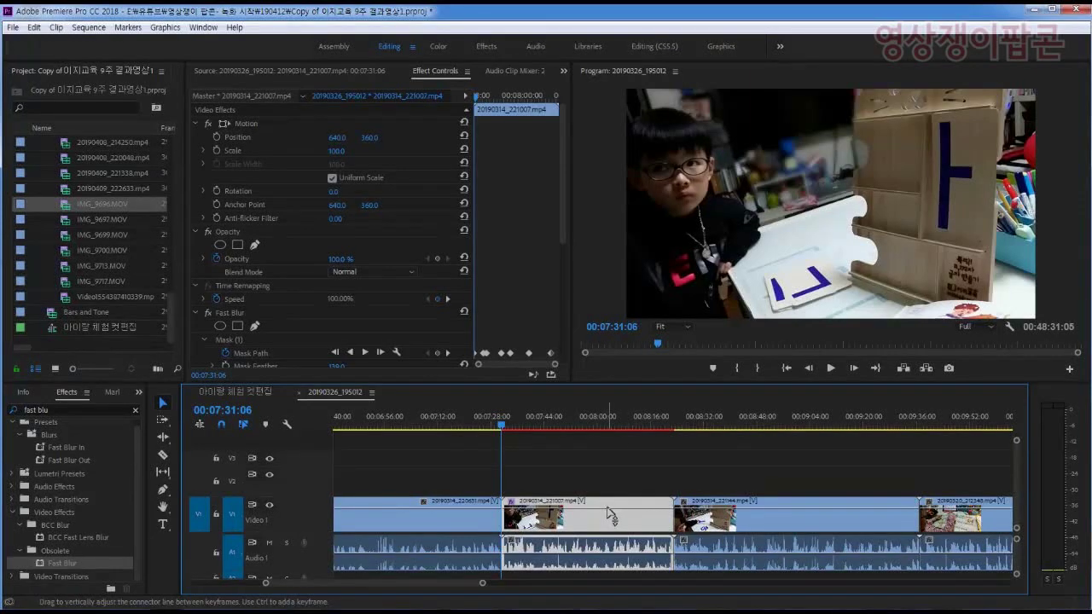
key("Return")
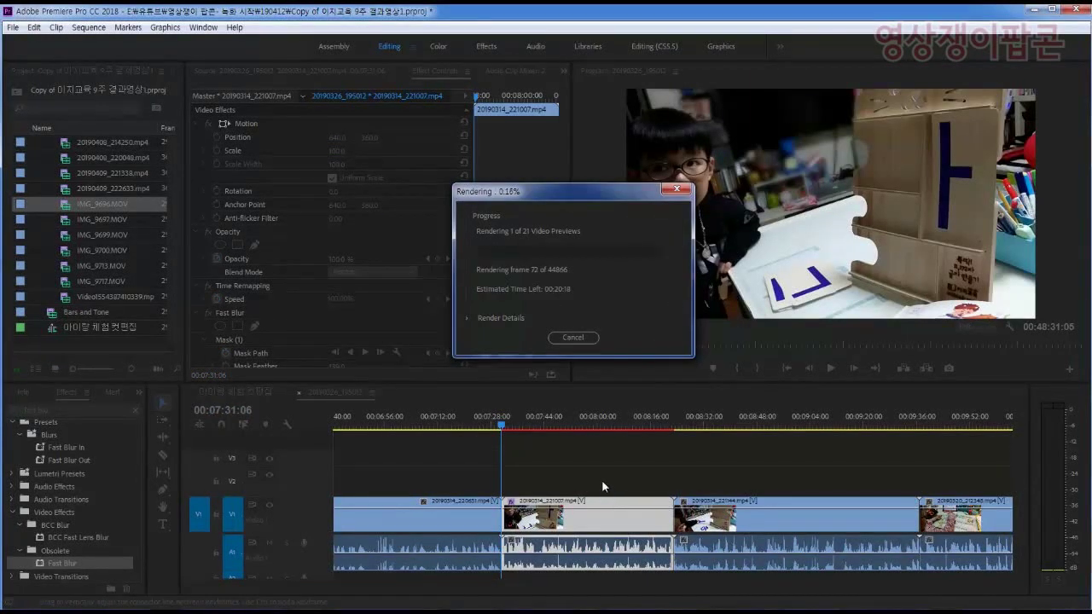
left_click(571, 339)
left_click(643, 457)
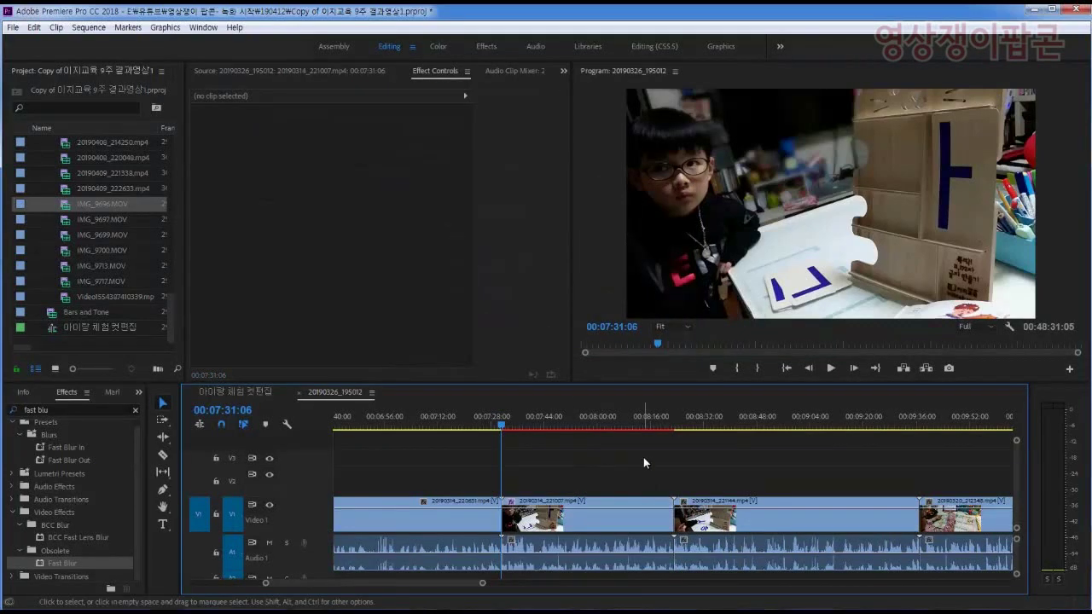
- Try to render a preview of only the selected clip 20190314_221007.mp4
key("backslash")
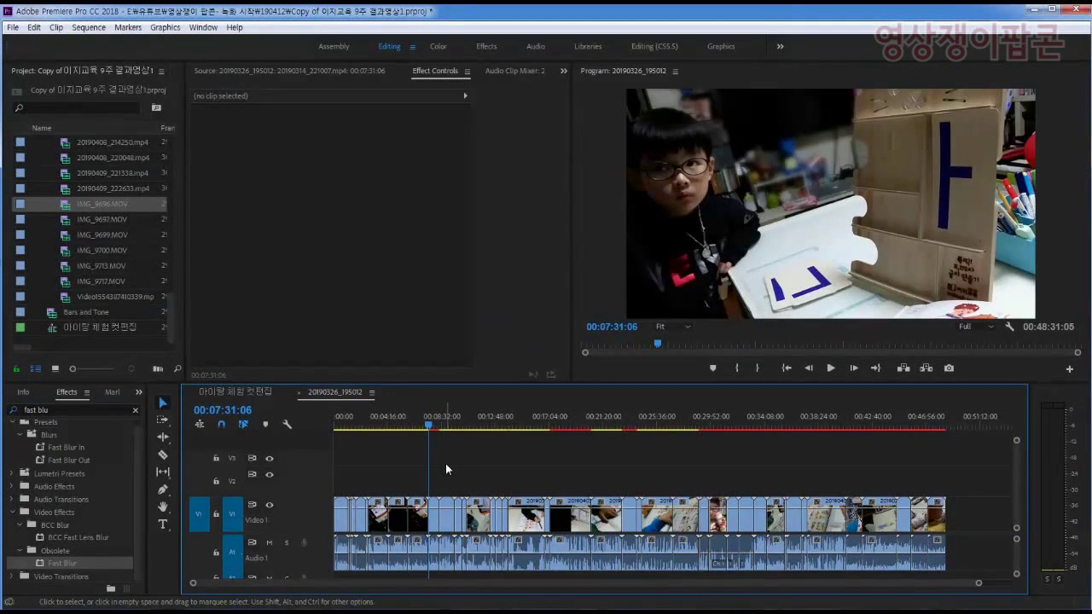
key("equal")
key("equal")
key("equal")
key("equal")
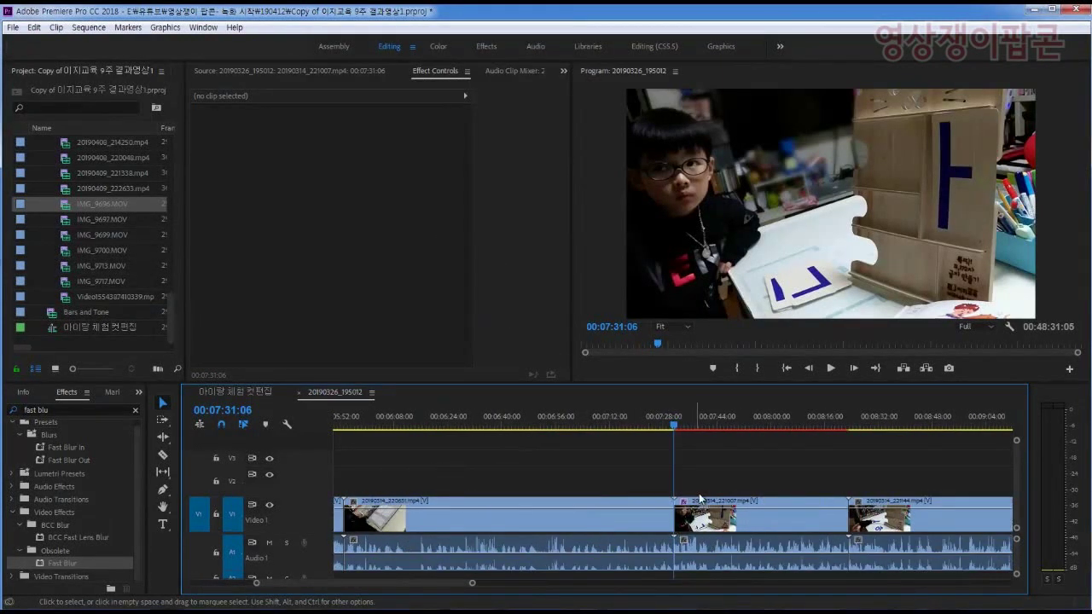
left_click(726, 515)
left_click(85, 30)
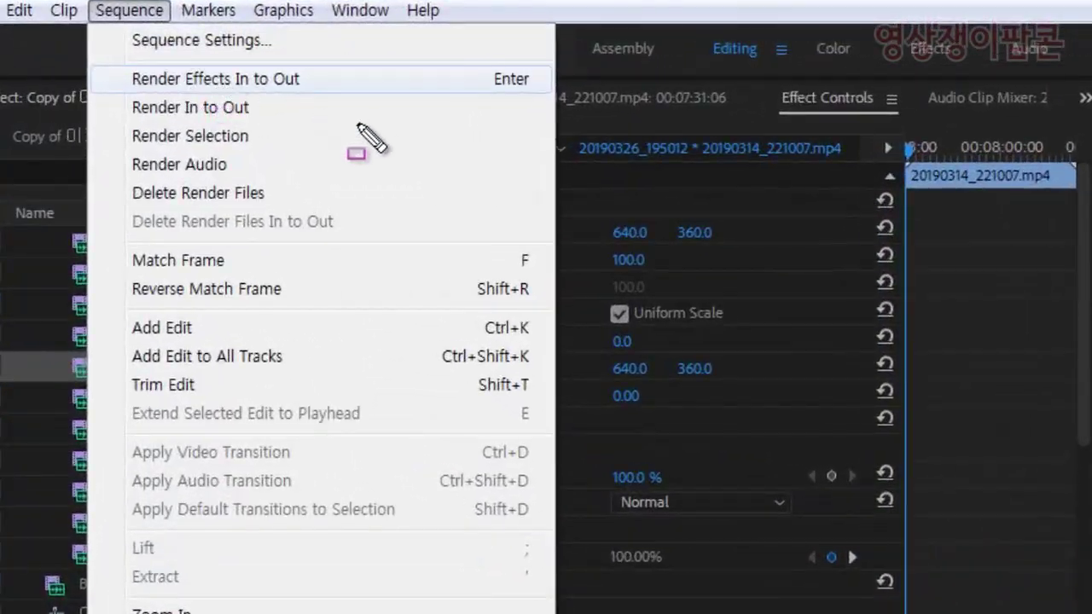
mouse_move(350, 142)
left_mouse_down()
mouse_move(122, 105)
mouse_move(89, 87)
left_mouse_up()
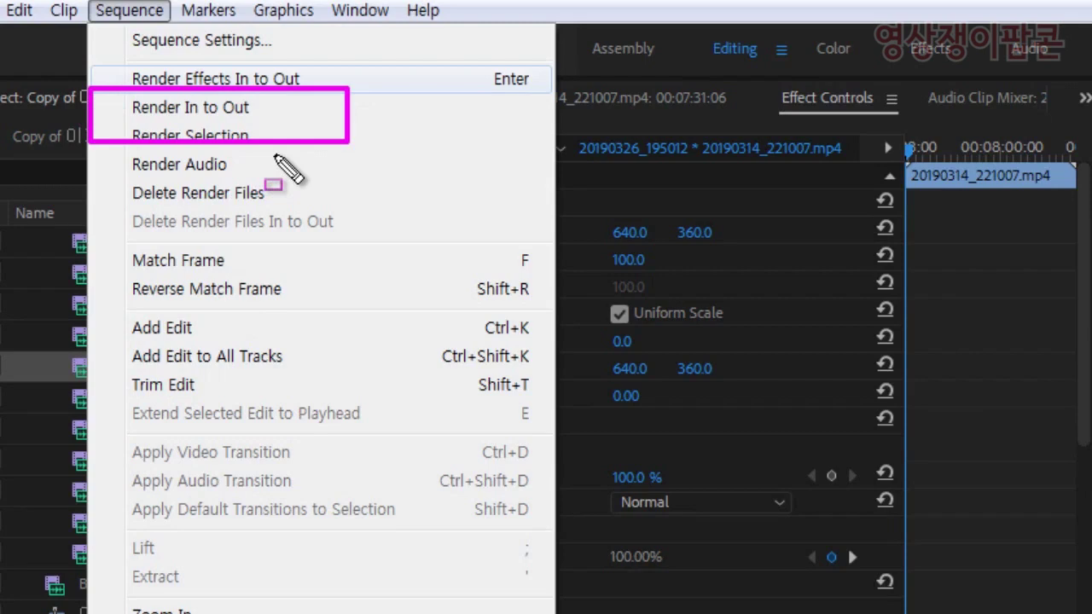
left_click_drag(282, 164, 106, 118)
left_click_drag(355, 94, 96, 58)
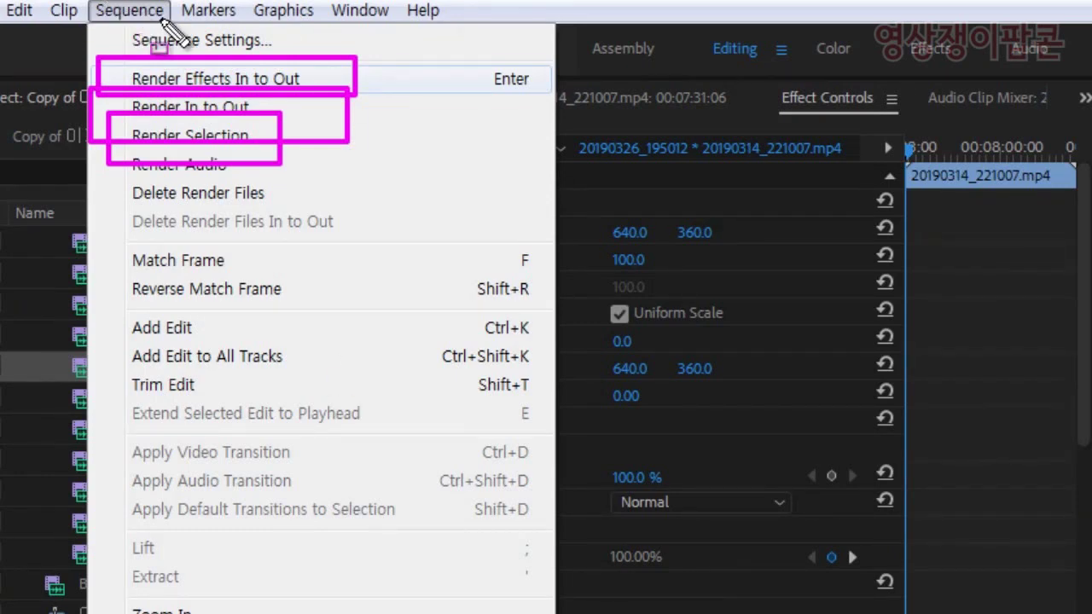
left_click_drag(177, 26, 95, 3)
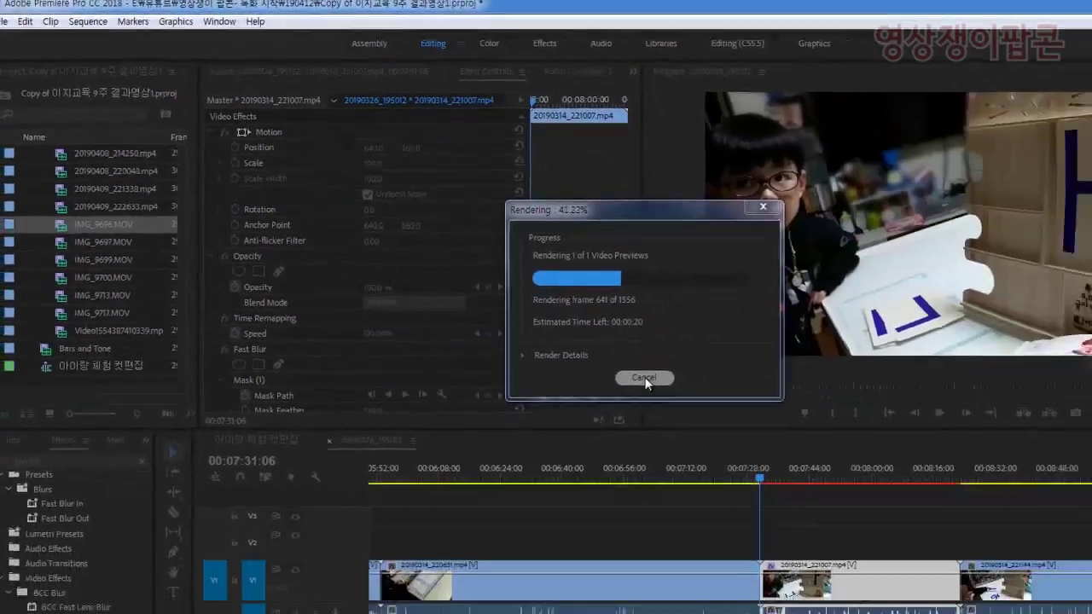
left_click(645, 379)
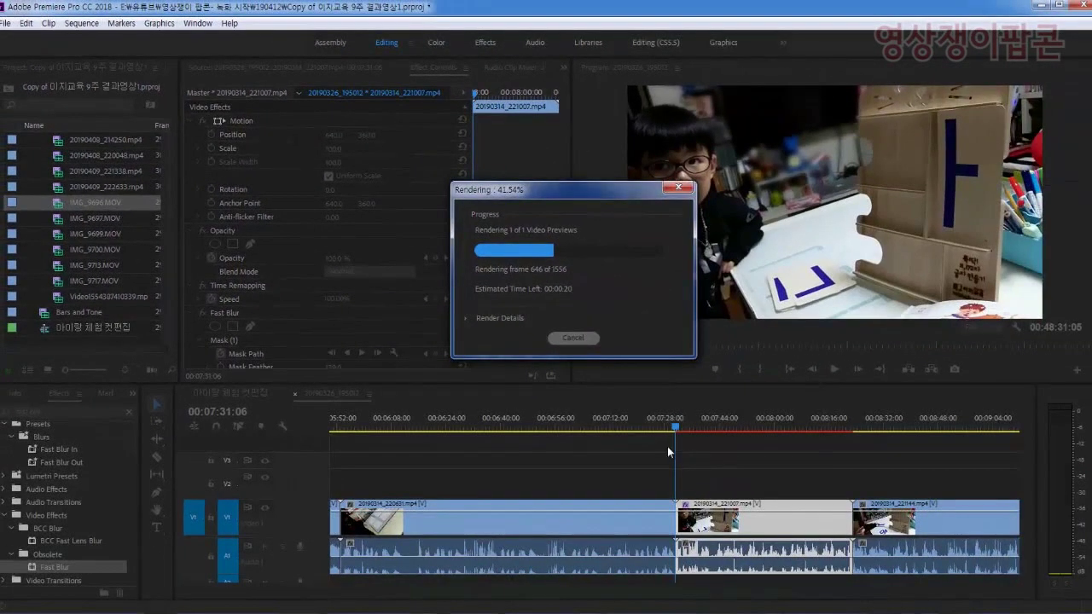
left_click(724, 481)
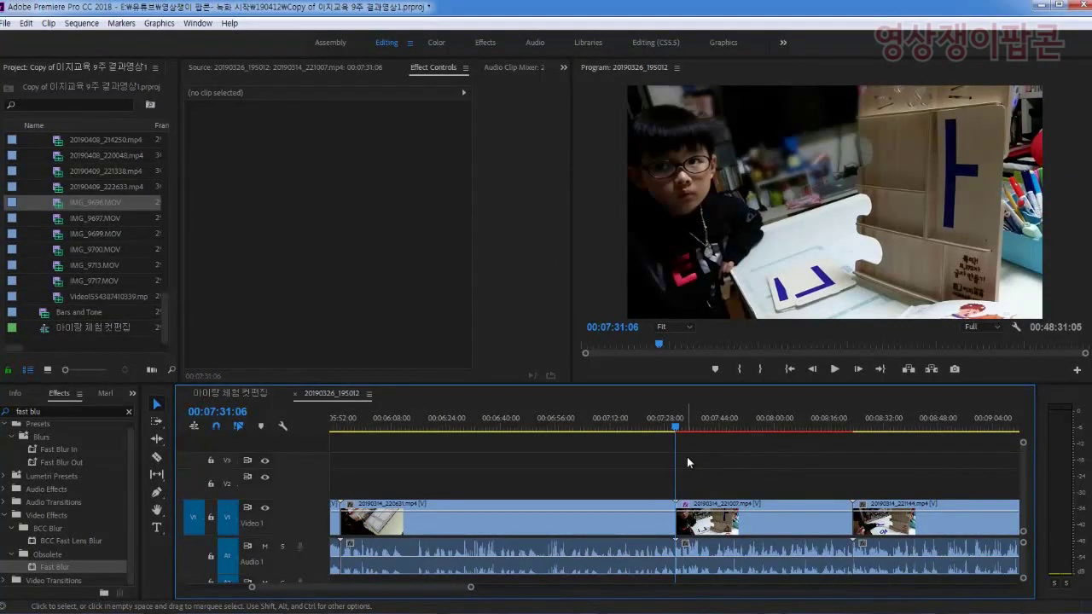
- Mark In at 00:07:31:06 and Out at 00:08:23:01 around clip 20190314_221007.mp4 and render the effects in that range
key("i")
key("Down")
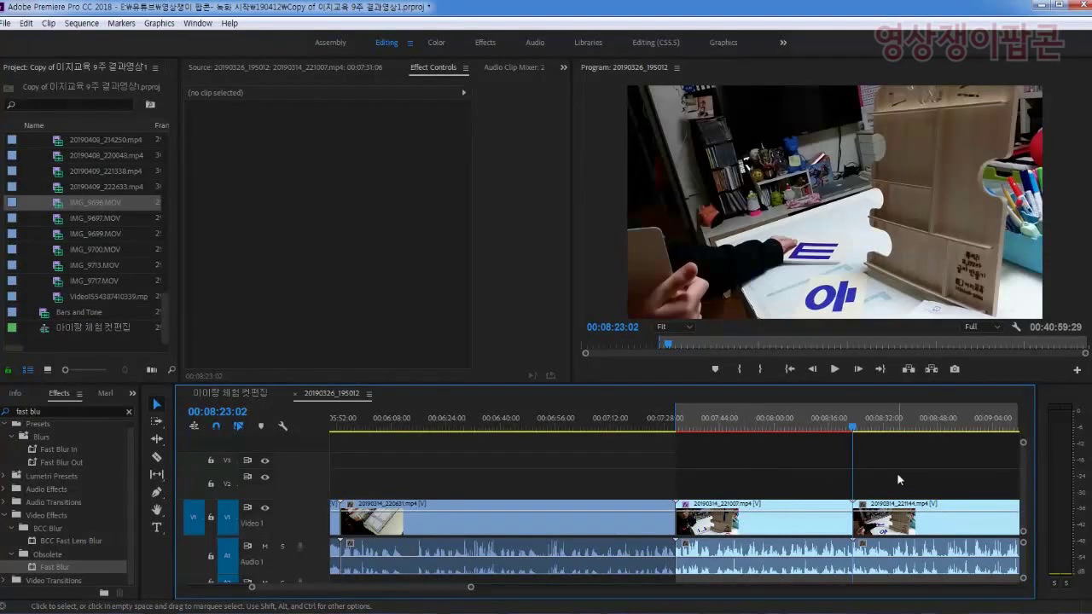
key("Left")
key("o")
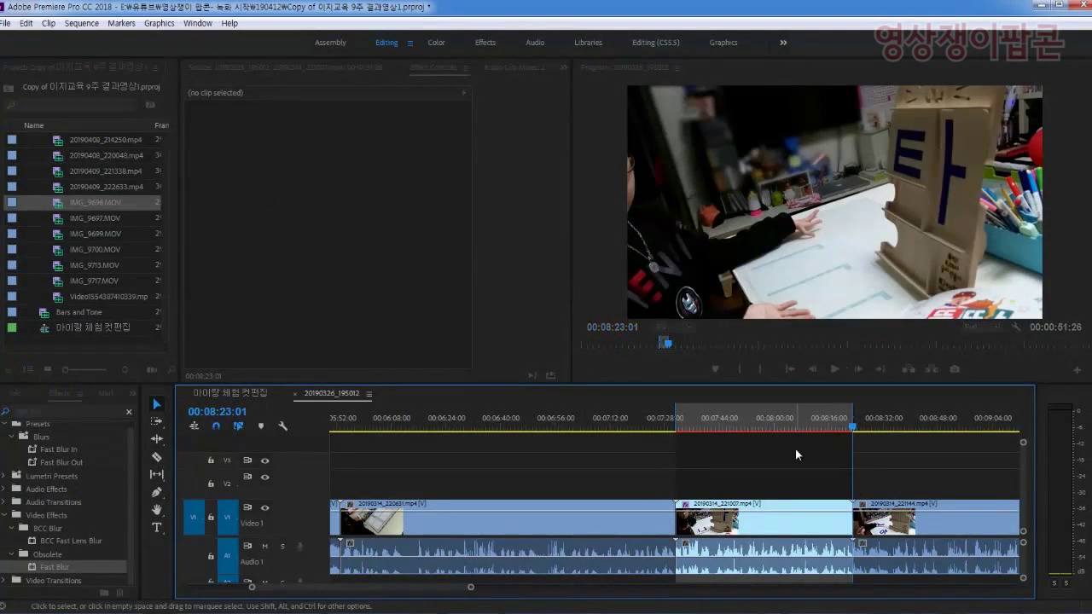
key("Return")
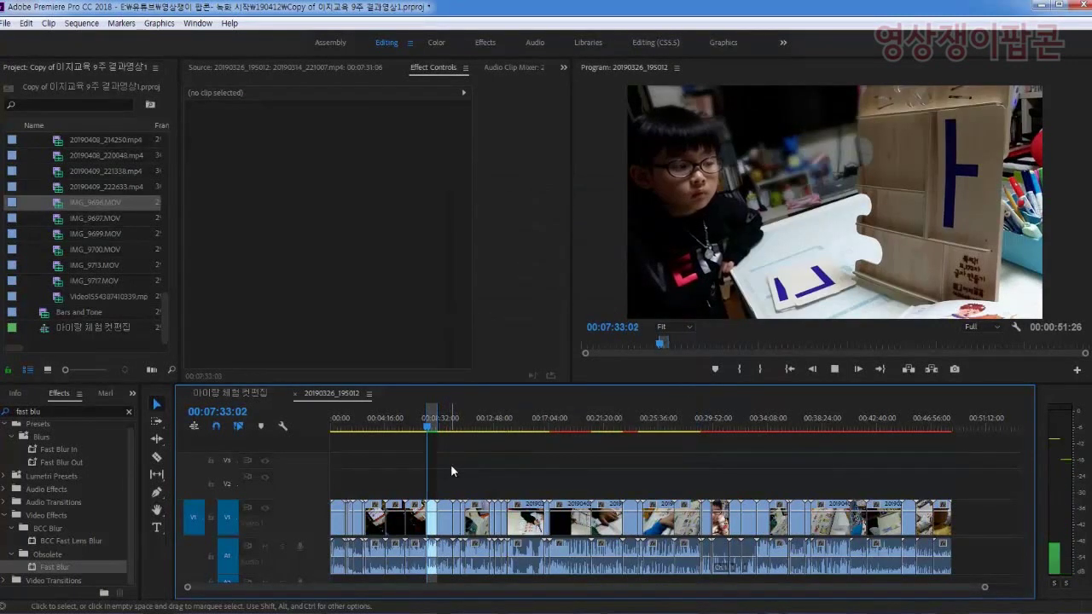
key("space")
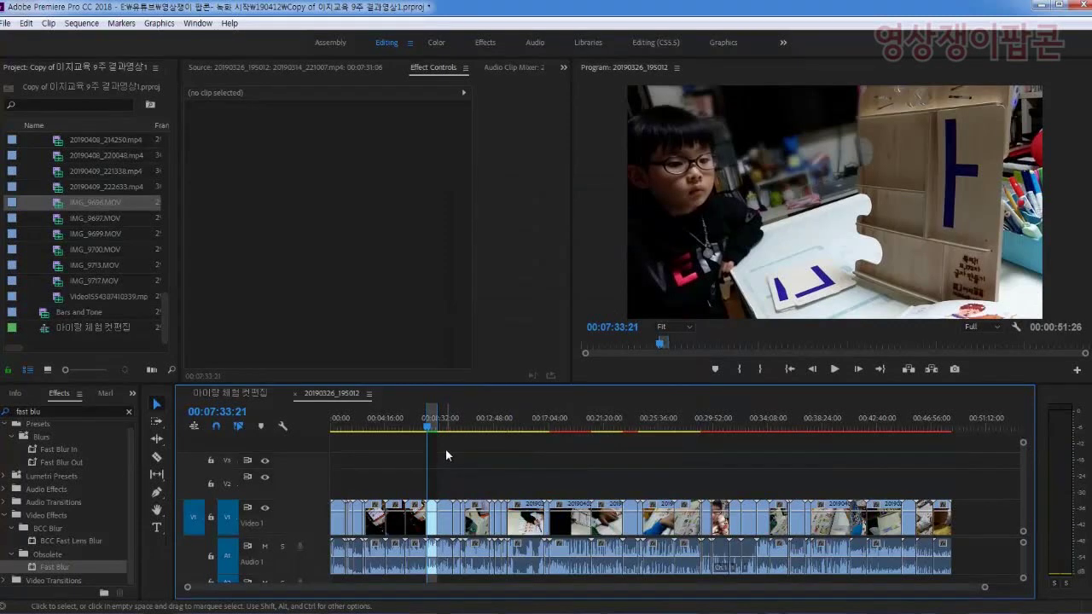
- Examine the render bar over the marked clip in comparison with the rest of the sequence
key("equal")
key("equal")
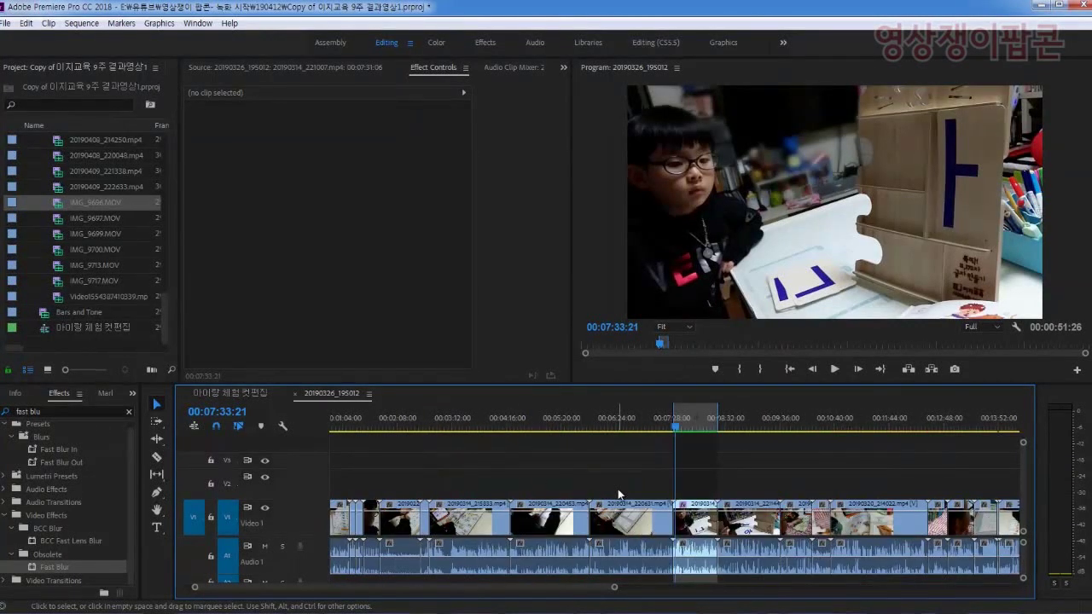
key("backslash")
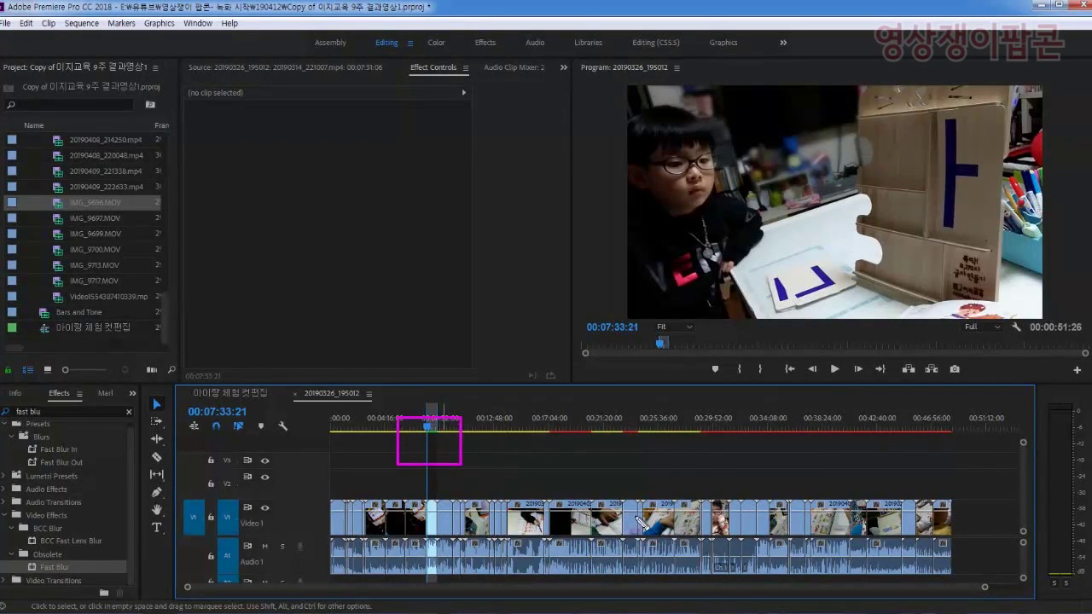
left_click(485, 457)
key("equal")
key("equal")
key("equal")
key("equal")
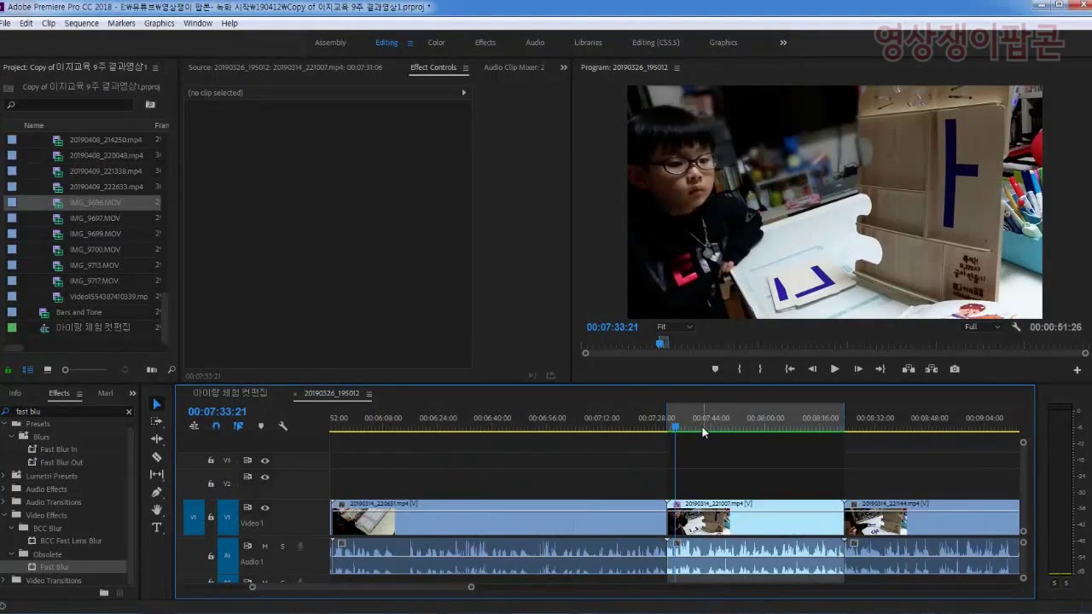
- Play the rendered range from 00:07:31:21 in the maximized Program monitor to check the background blur, and restore the workspace
left_click_drag(683, 426, 671, 426)
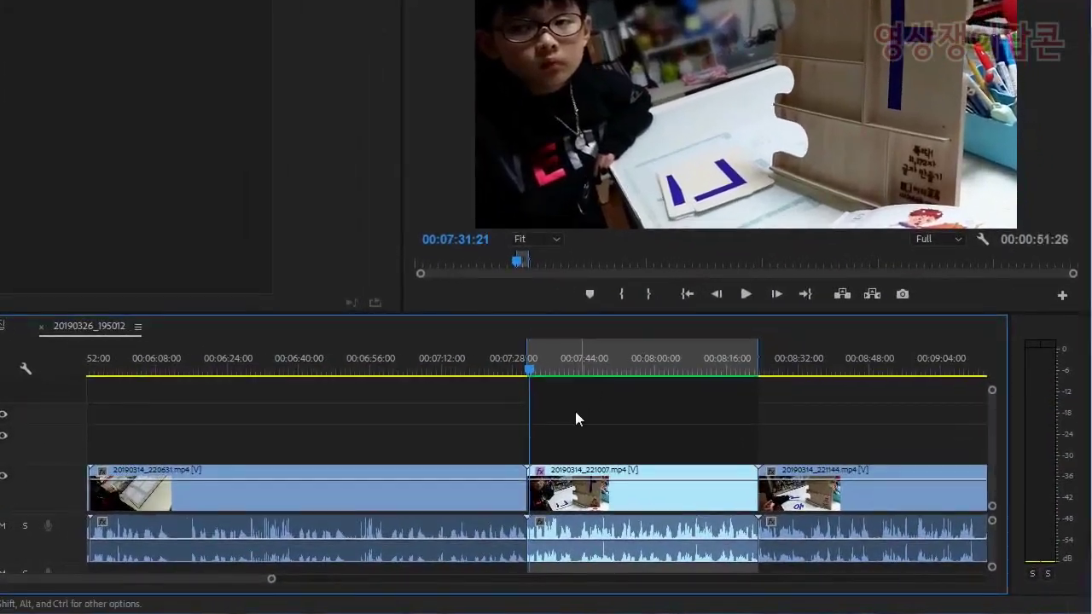
left_click(636, 83)
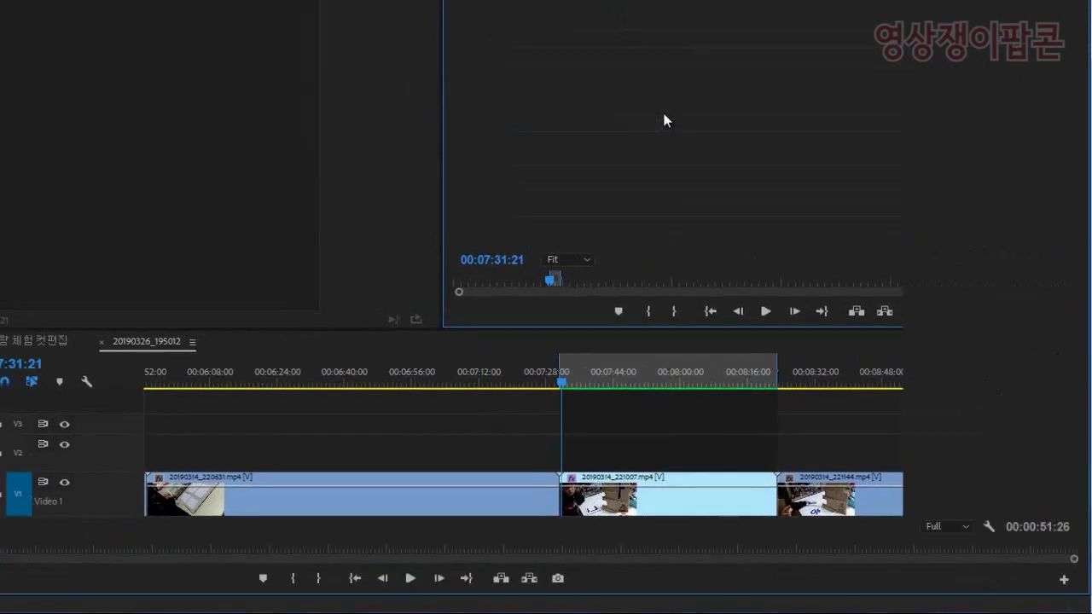
key("grave")
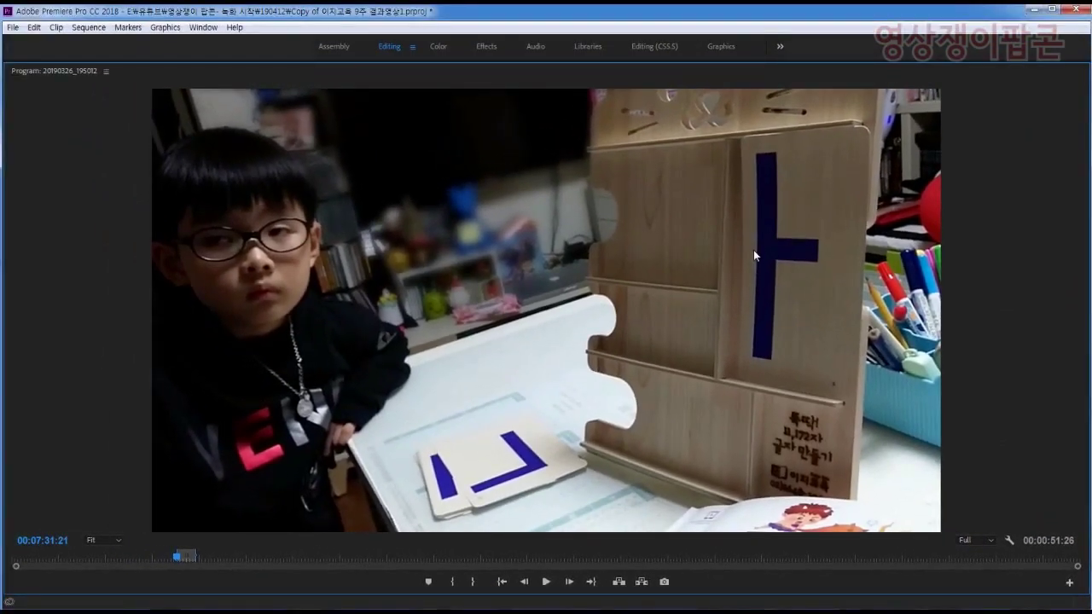
key("j")
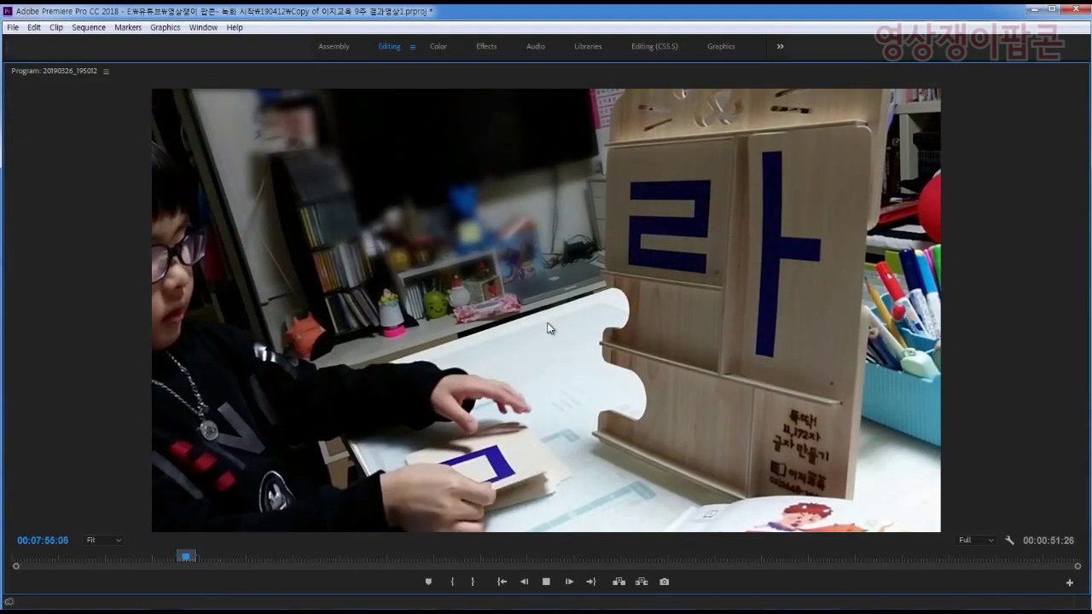
key("space")
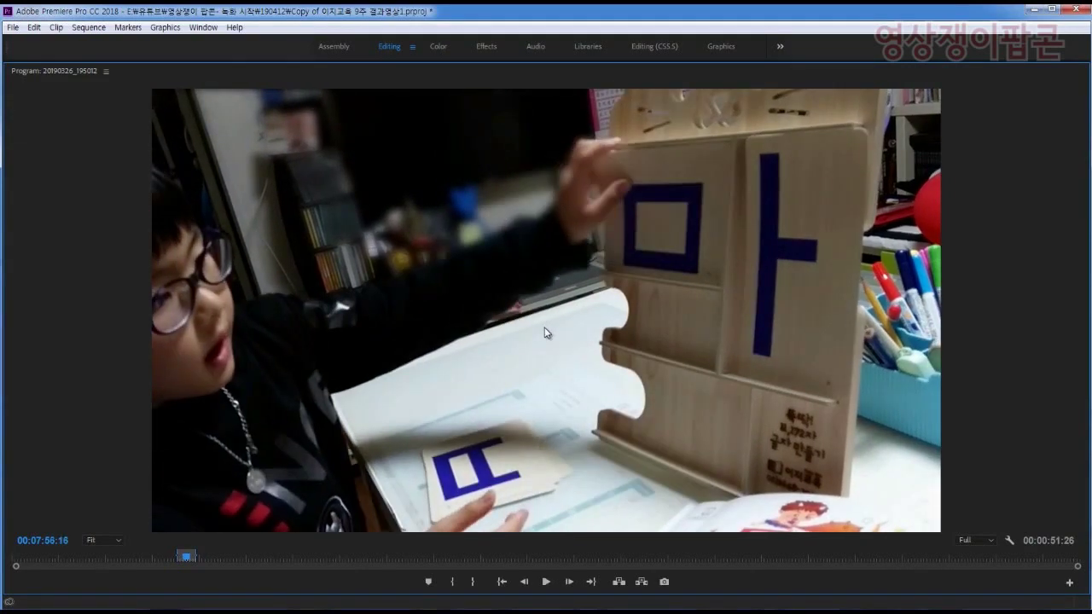
key("grave")
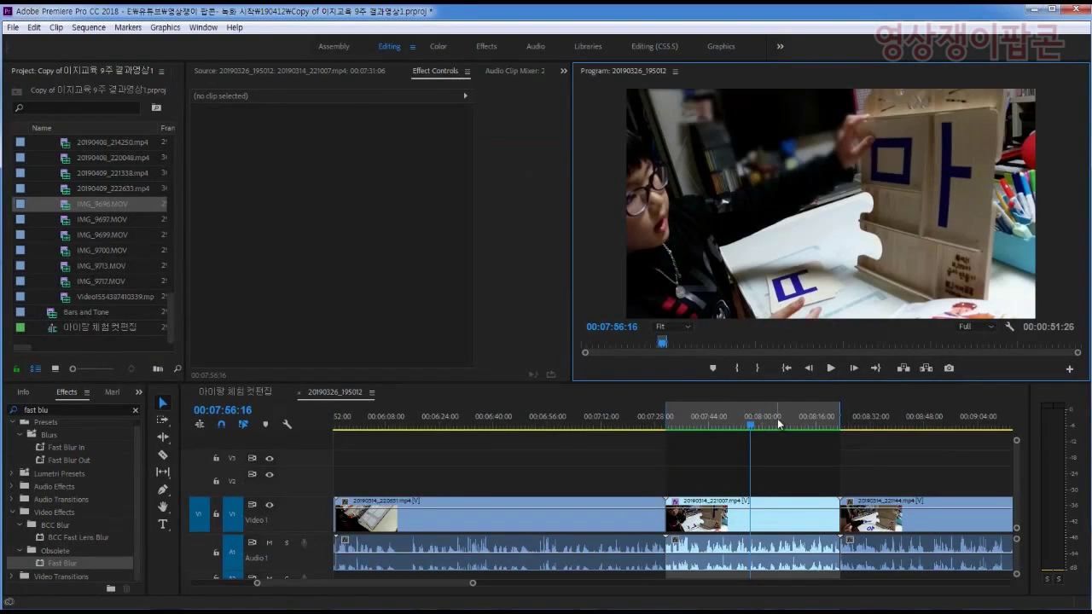
- Review the Fast Blur mask settings and Mask Path keyframes of clip 20190314_221007.mp4 against the frames around 00:08:00:17 and 00:08:05:17
left_click_drag(781, 418, 764, 419)
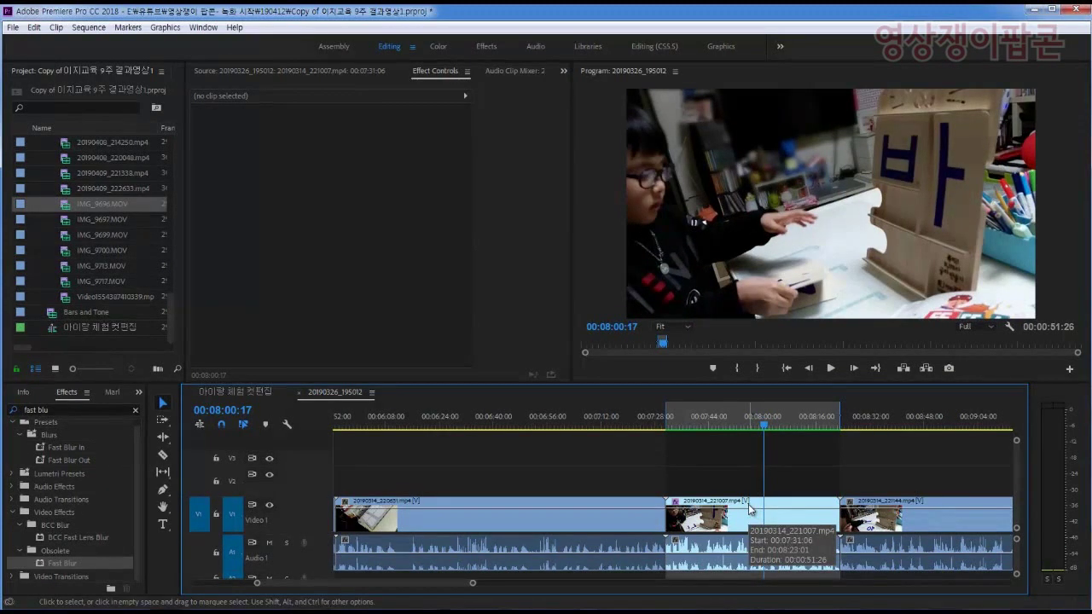
left_click(749, 504)
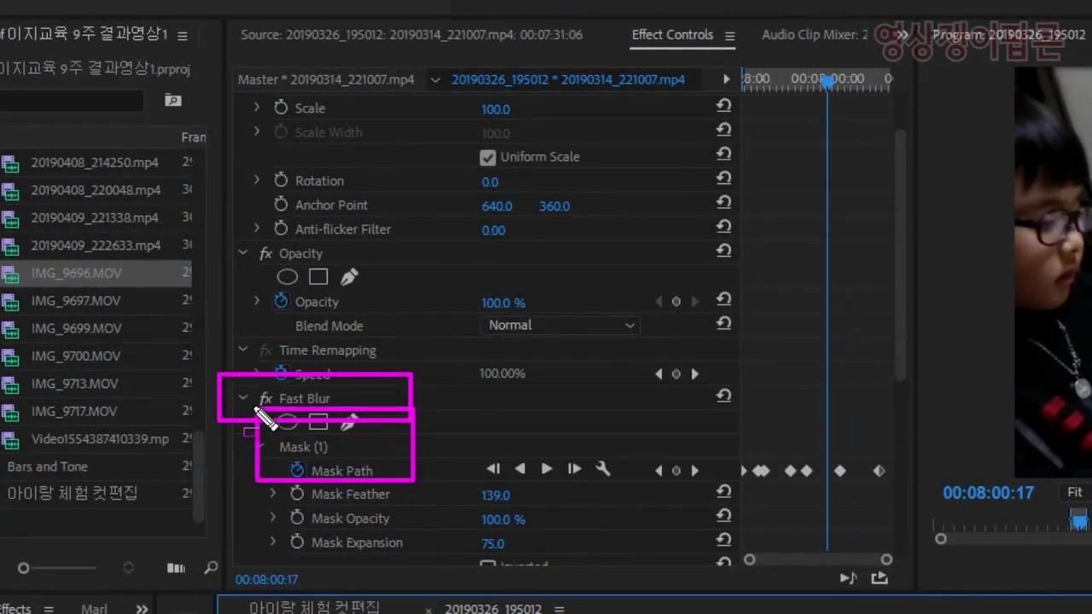
left_click_drag(256, 408, 252, 406)
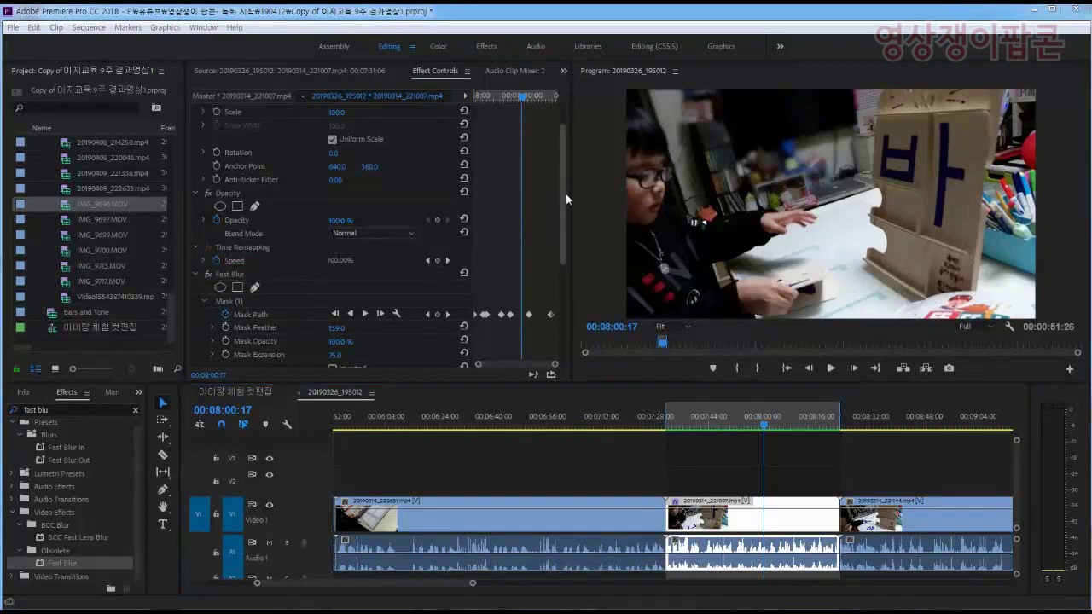
left_click_drag(562, 183, 558, 251)
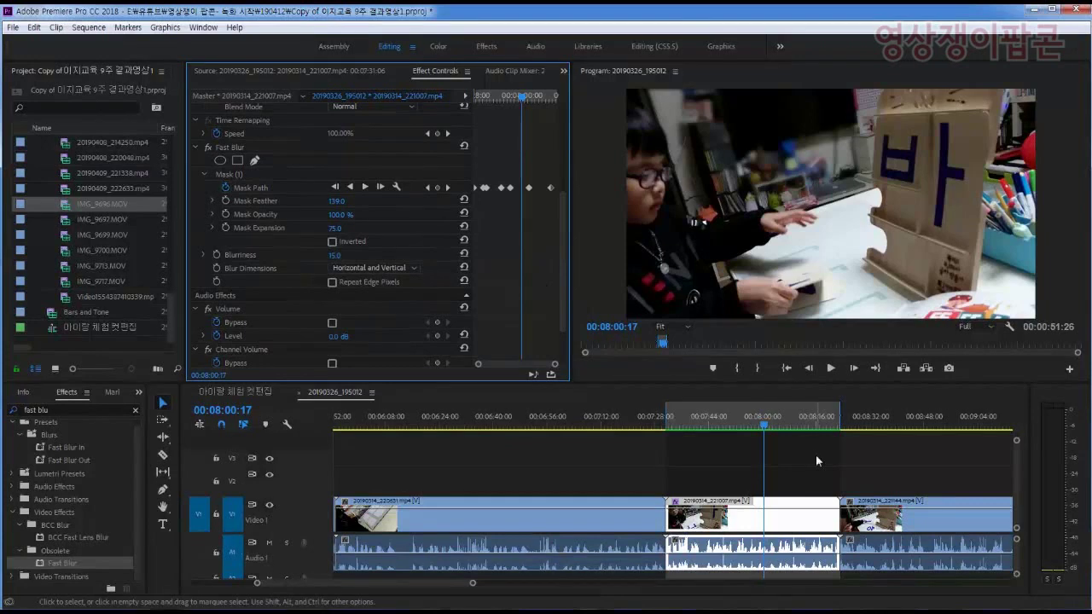
left_click_drag(790, 427, 781, 427)
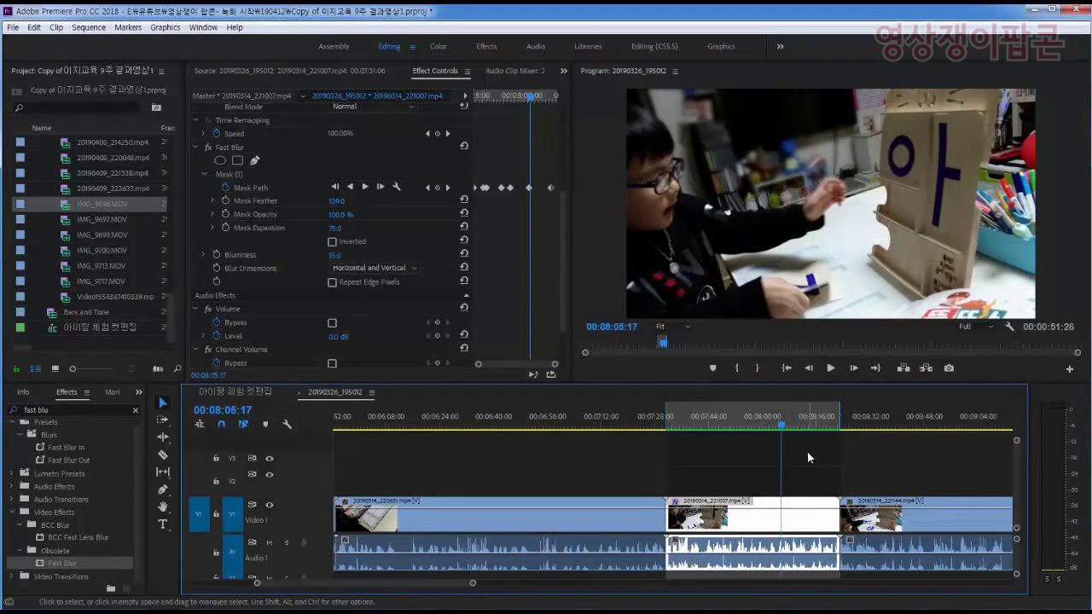
left_click(808, 454)
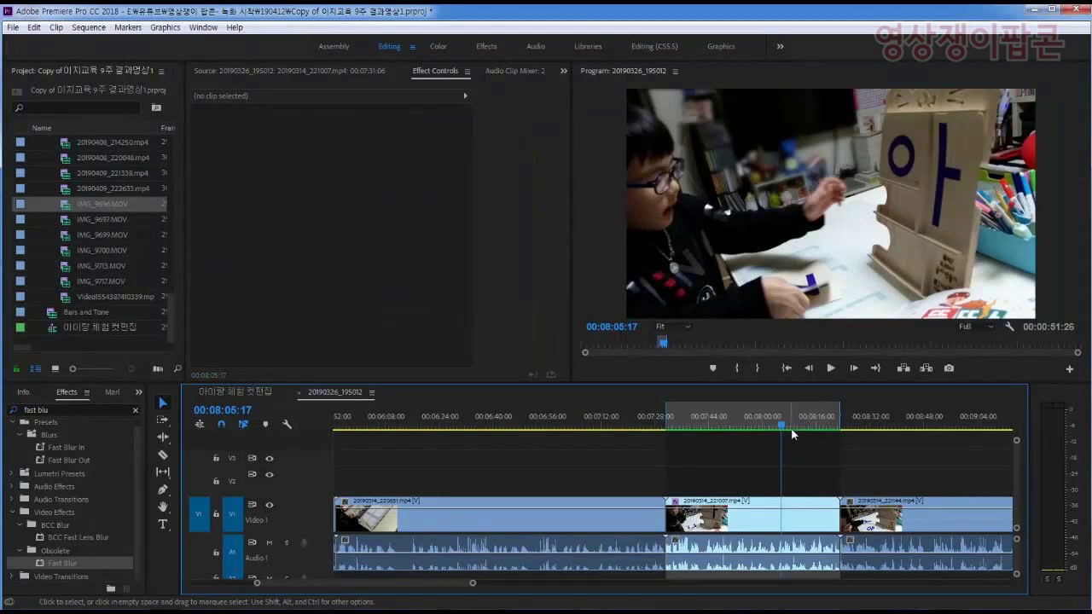